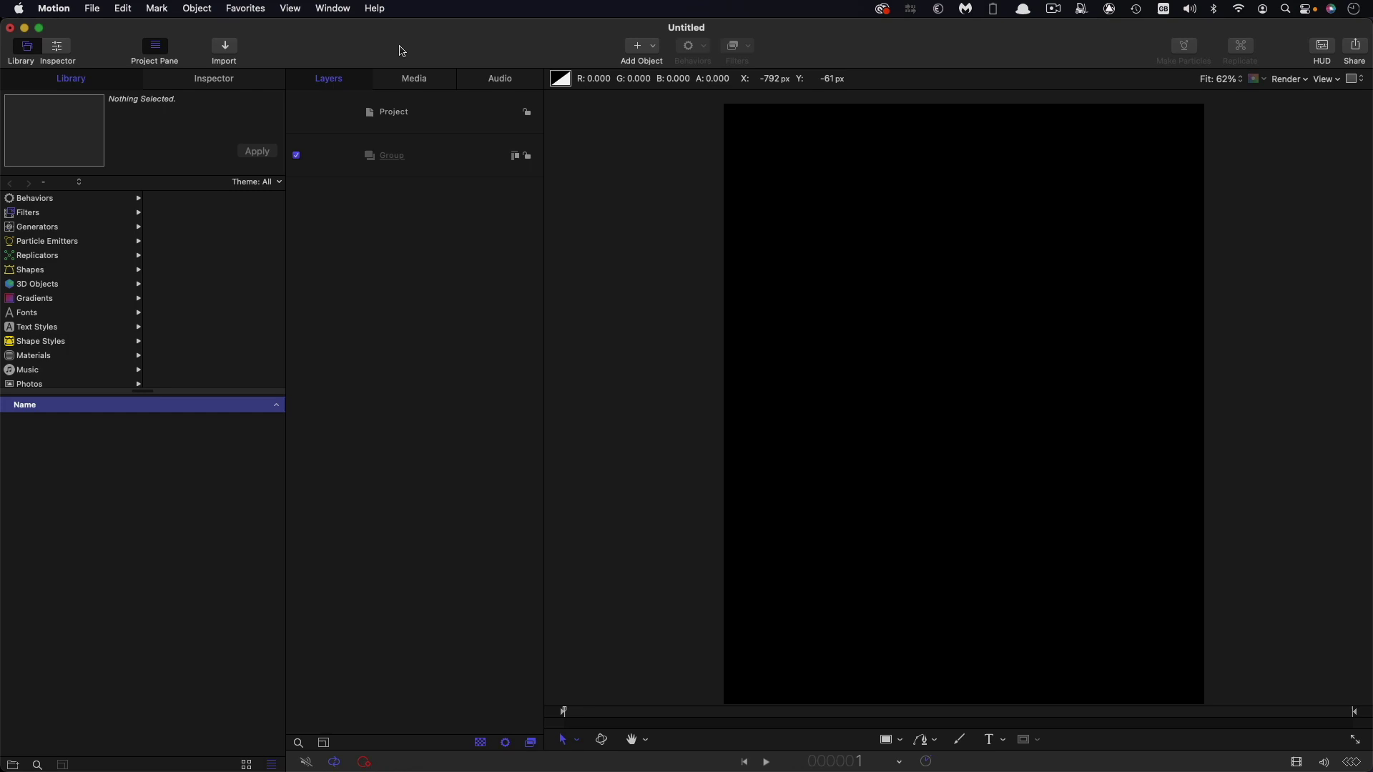
Show the project properties: 4x5 preset, 1080×1350, 24 fps, 12-second duration
{"action": "key", "text": "super+3"}
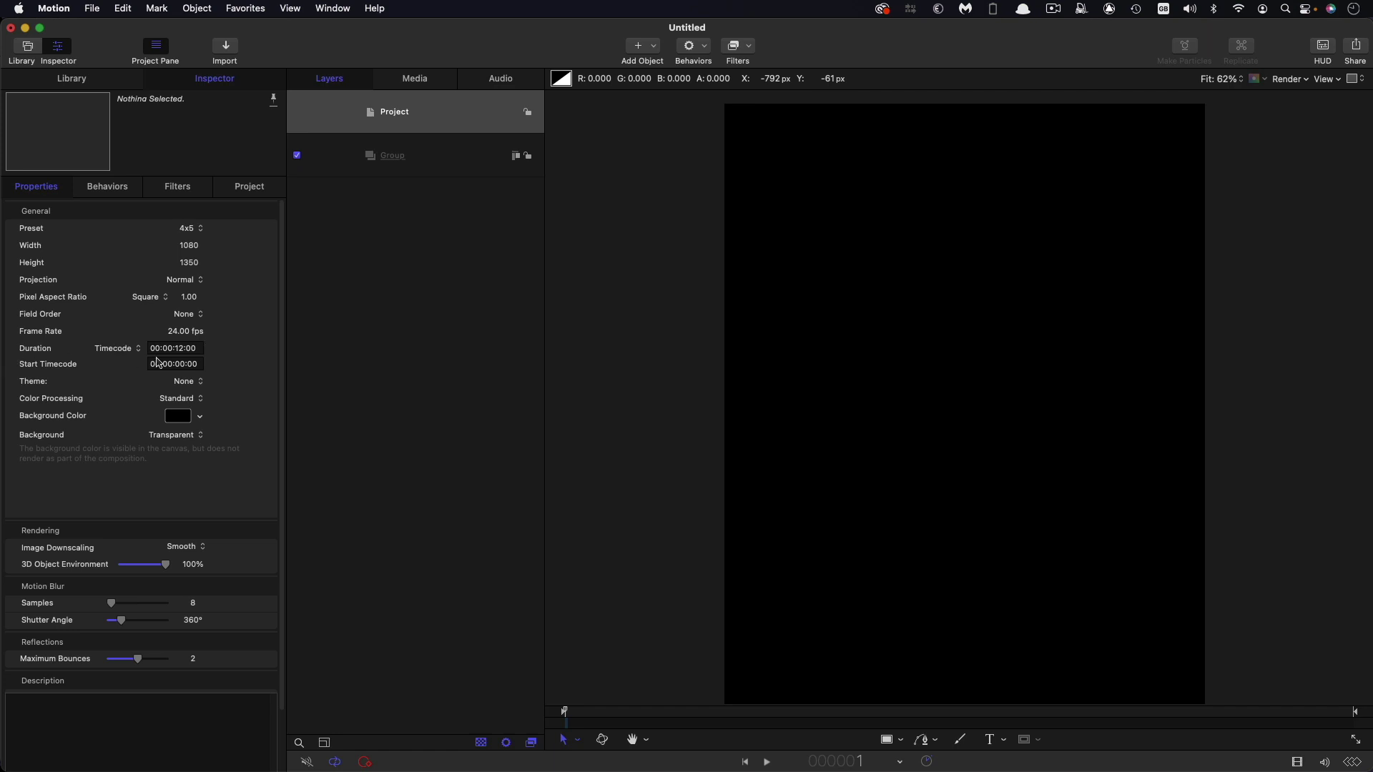
Draw a looping hook-shaped Bezier 1 curve inside the Group, unfilled with a white stroke
{"action": "left_click", "coordinate": [454, 156]}
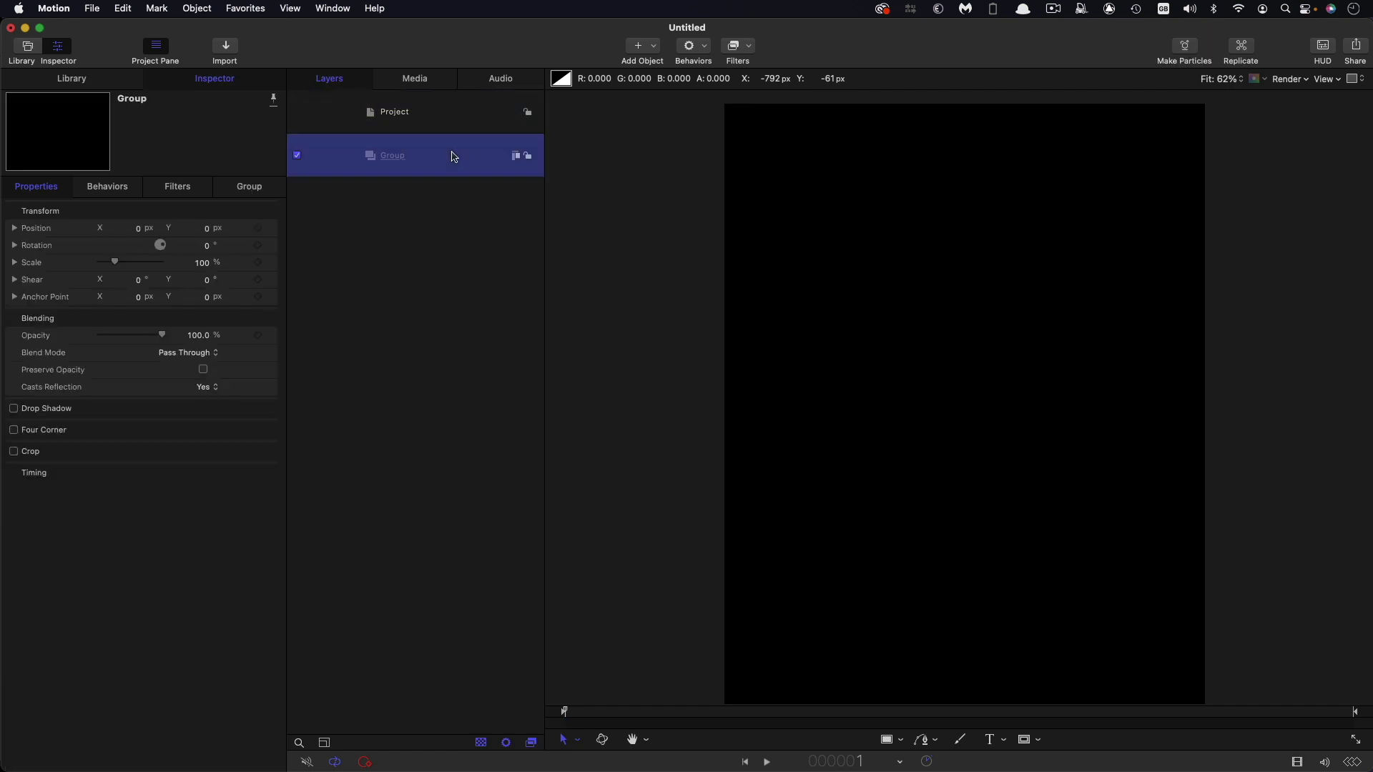
{"action": "left_click", "coordinate": [925, 738]}
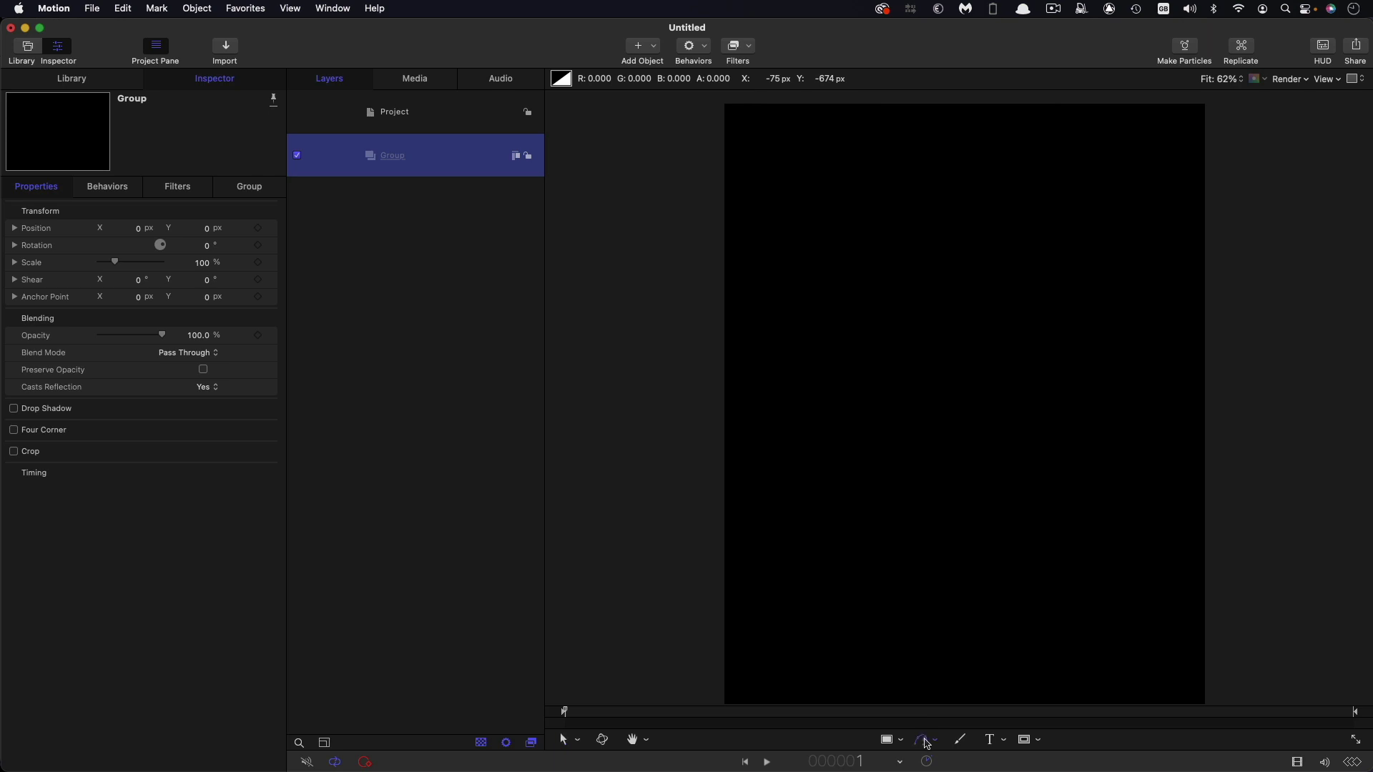
{"action": "left_click", "coordinate": [807, 166]}
{"action": "left_click_drag", "start_coordinate": [1086, 225], "coordinate": [1097, 279]}
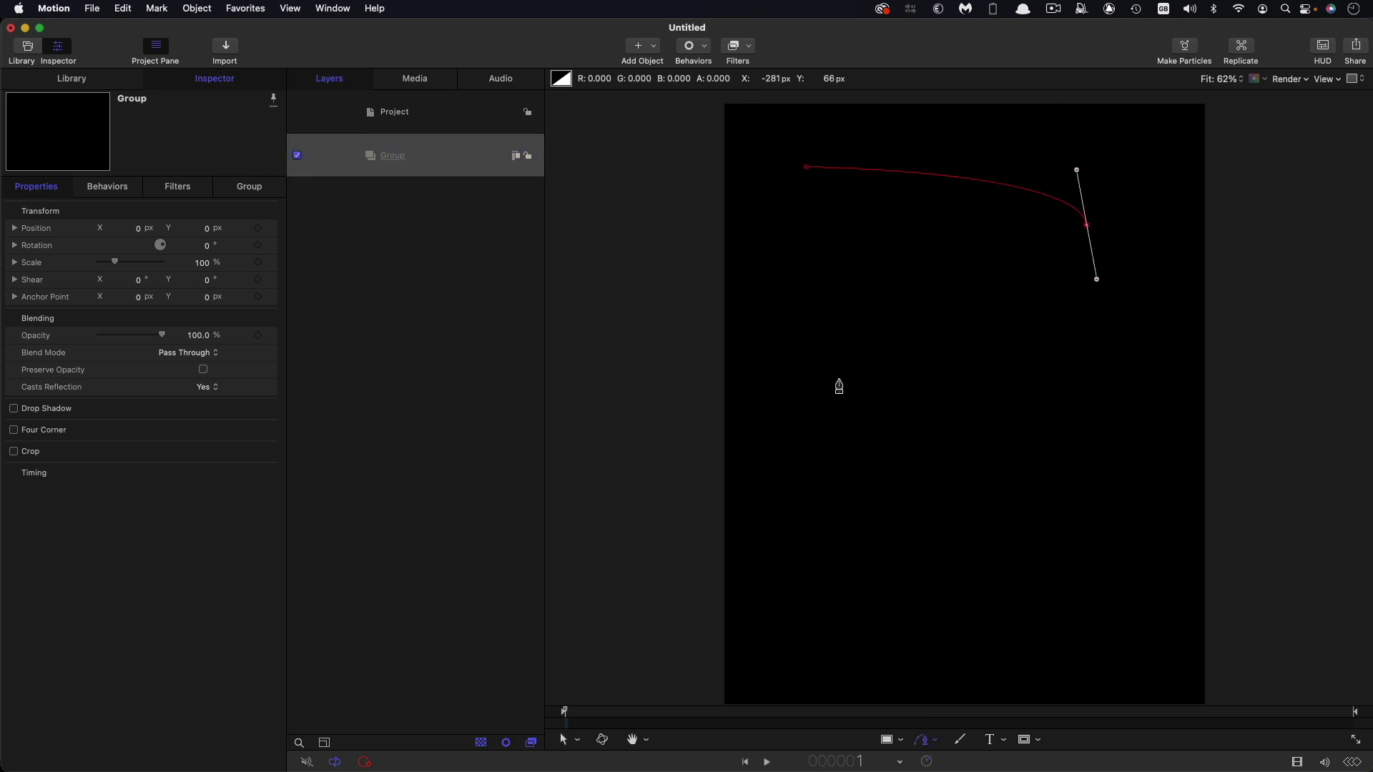
{"action": "left_click_drag", "start_coordinate": [838, 379], "coordinate": [822, 451]}
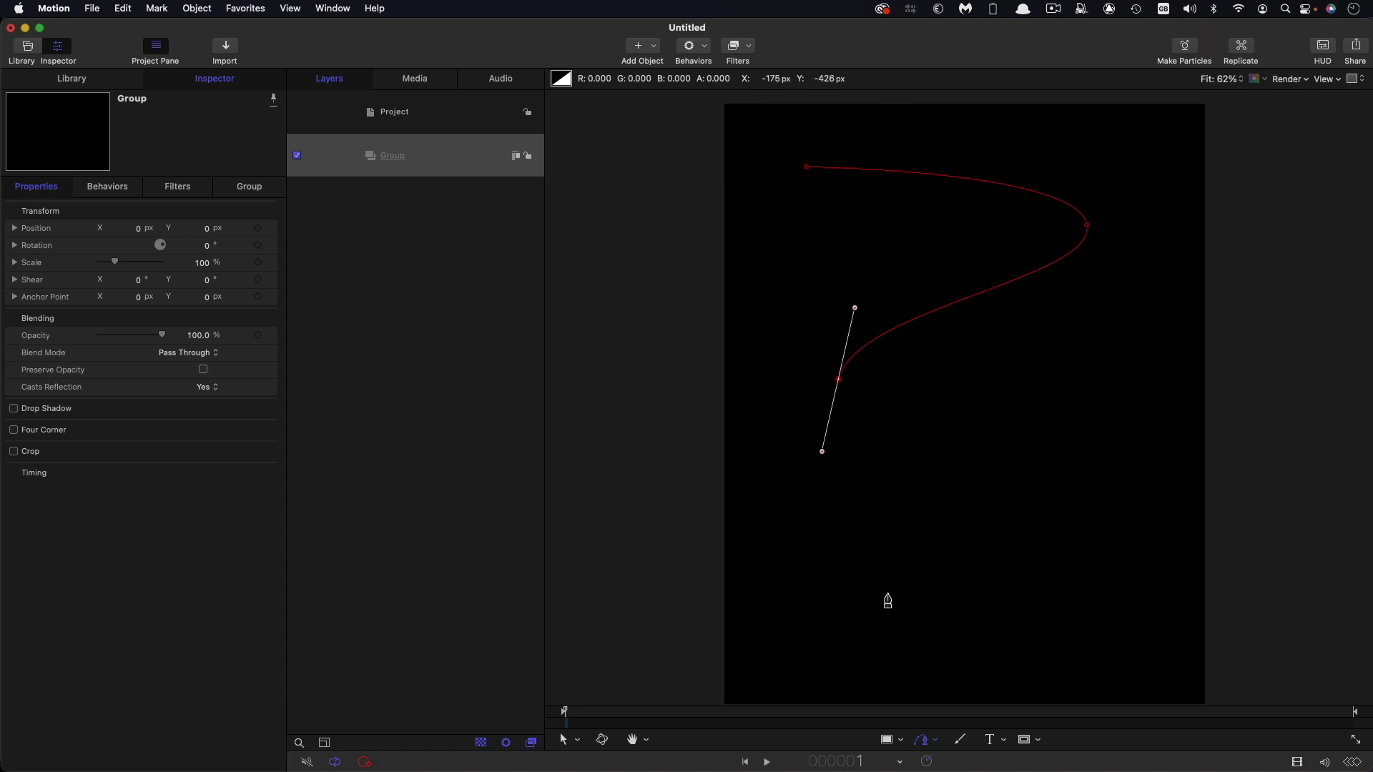
{"action": "left_click_drag", "start_coordinate": [887, 593], "coordinate": [948, 603]}
{"action": "left_click_drag", "start_coordinate": [1058, 585], "coordinate": [1083, 579]}
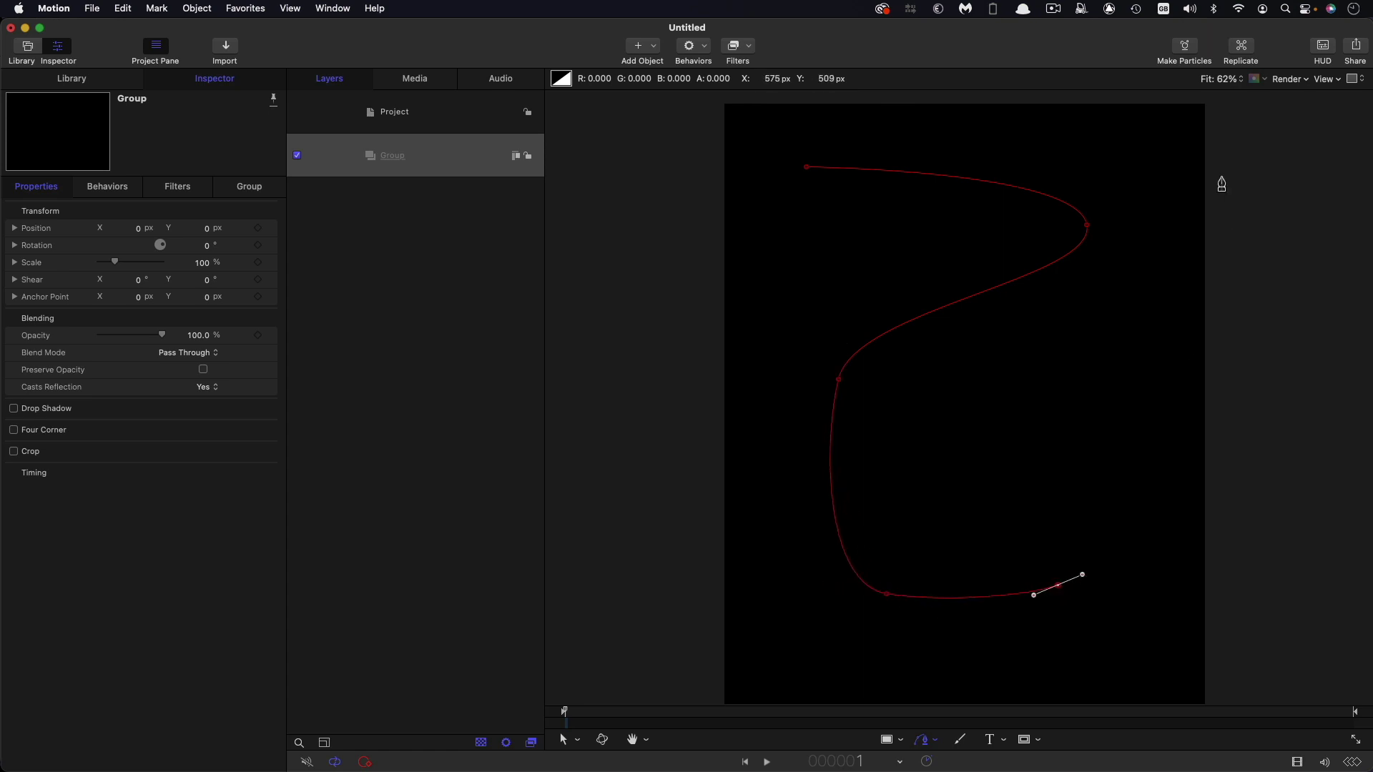
{"action": "key", "text": "Return"}
{"action": "left_click", "coordinate": [13, 244]}
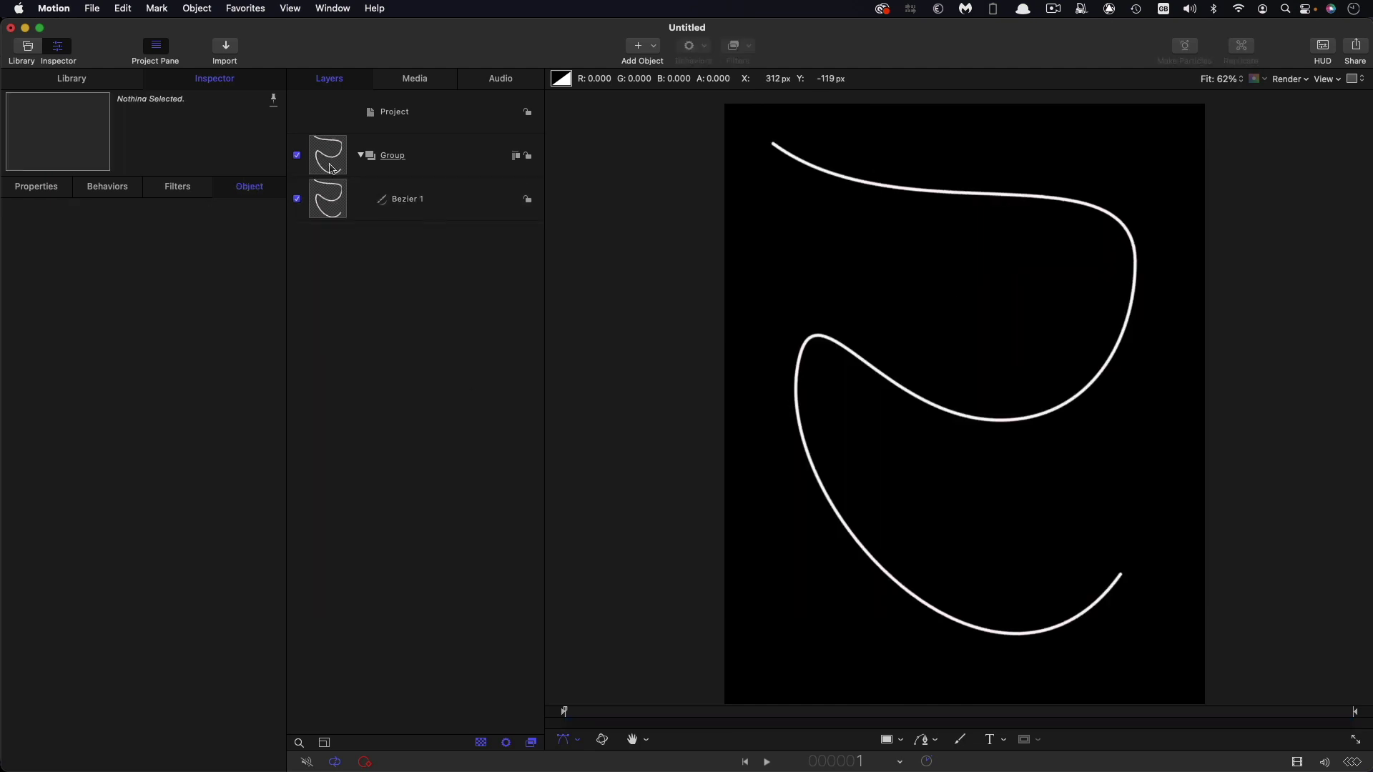
{"action": "left_click", "coordinate": [330, 162]}
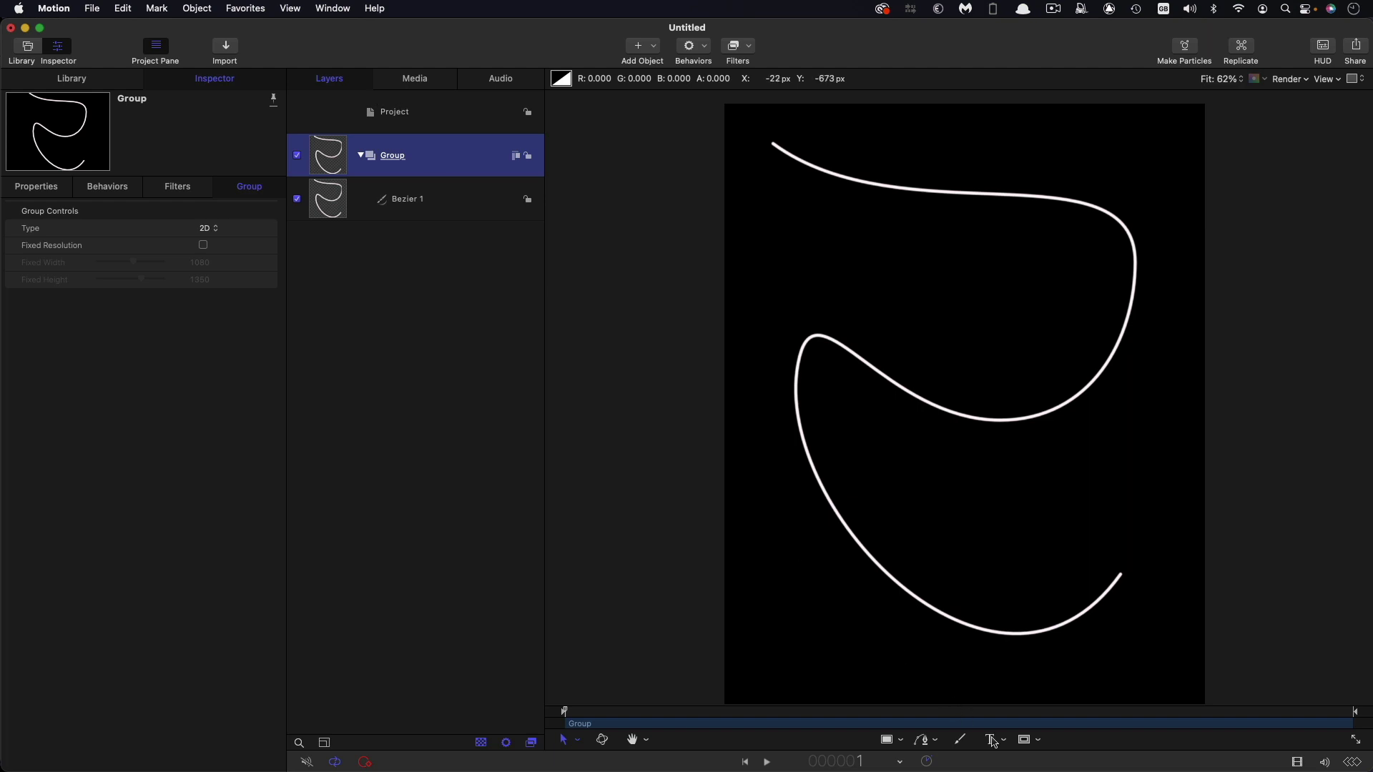
Add a text layer reading CURVATURE and select all its letters
{"action": "left_click", "coordinate": [996, 743]}
{"action": "left_click", "coordinate": [816, 279]}
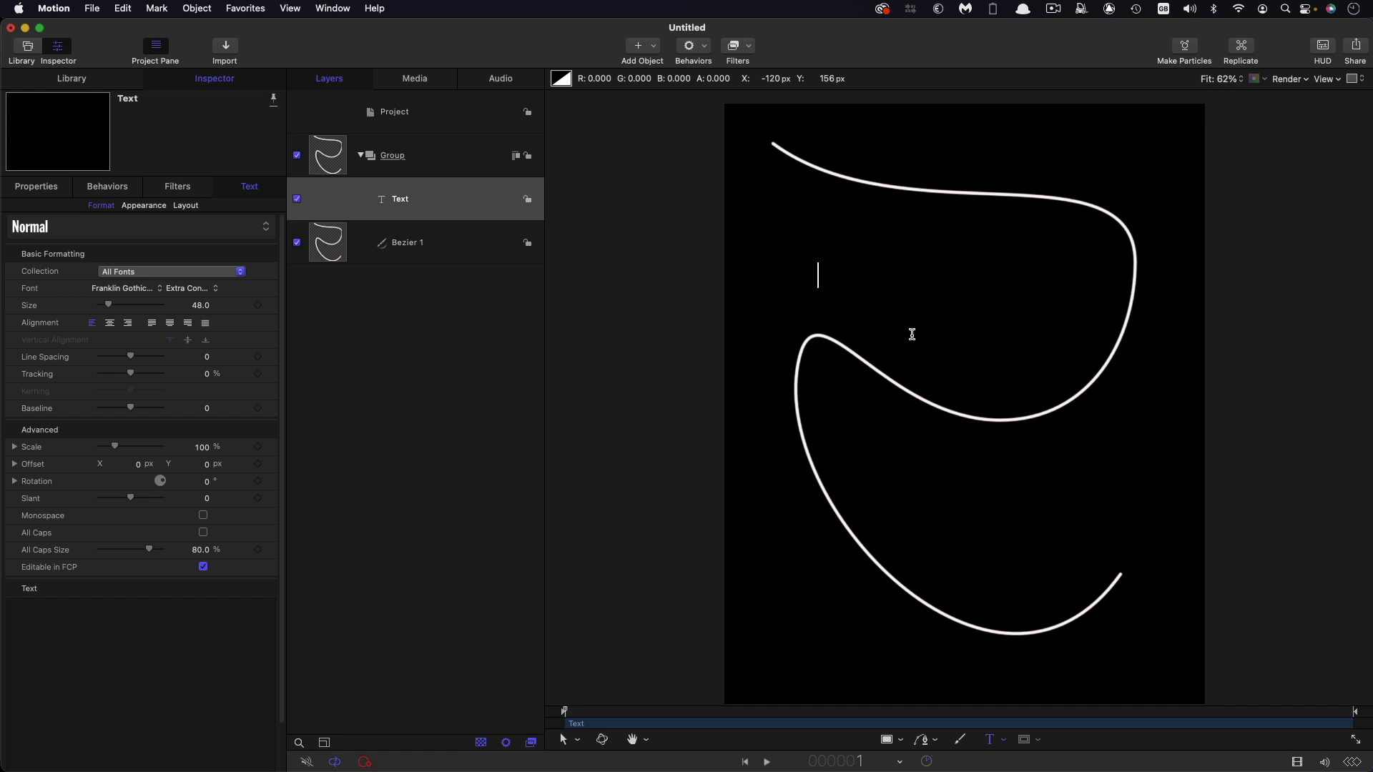
{"action": "type", "text": "CURVATURE"}
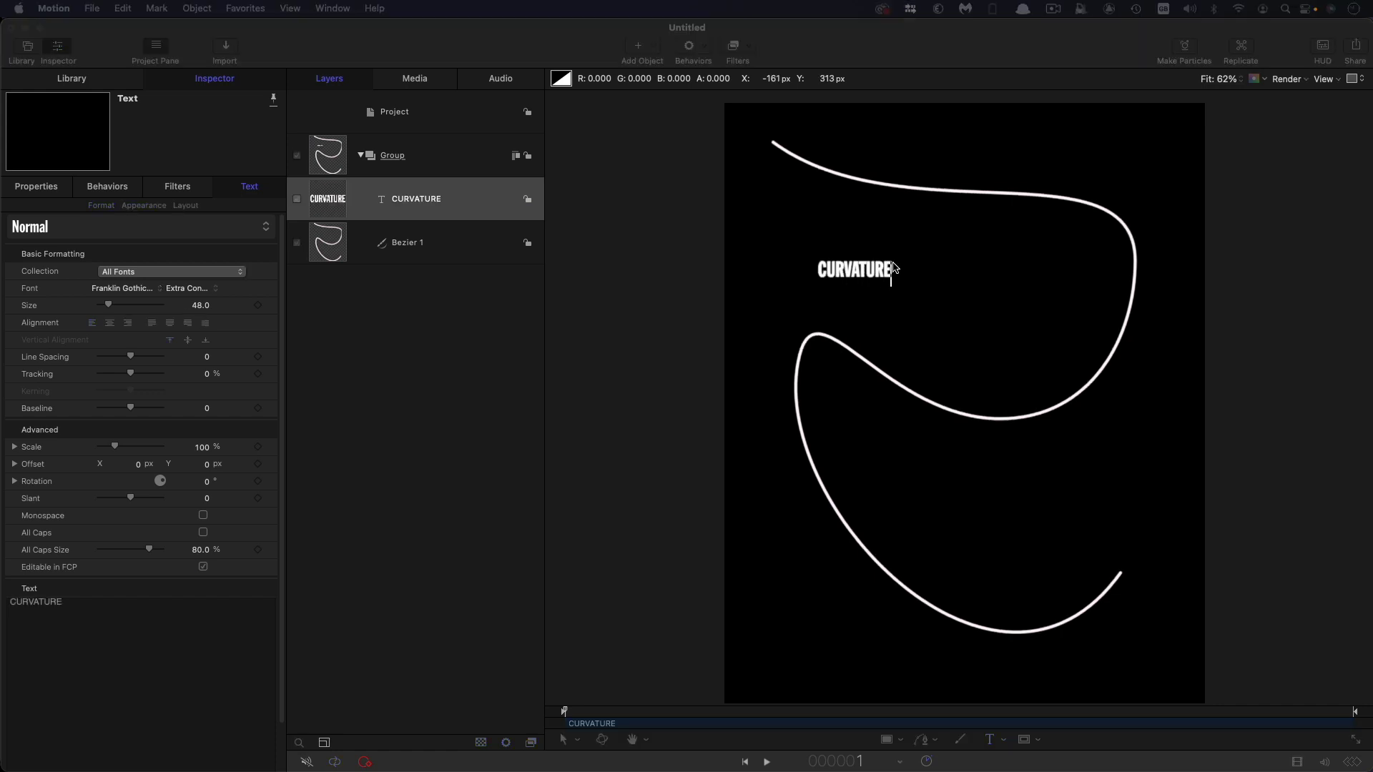
{"action": "double_click", "coordinate": [855, 271]}
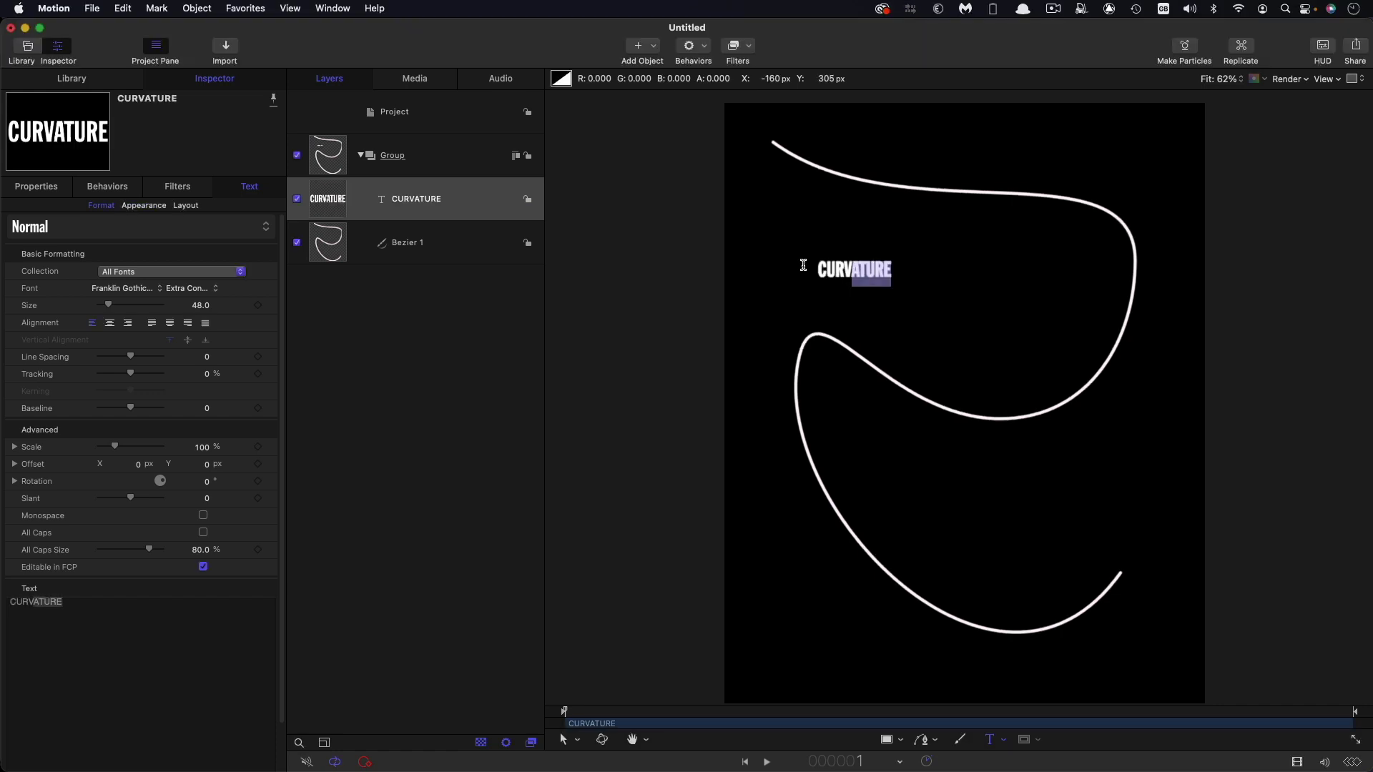
Set the text to size 150, tracking -100% and baseline -75
{"action": "left_click", "coordinate": [201, 306]}
{"action": "type", "text": "150"}
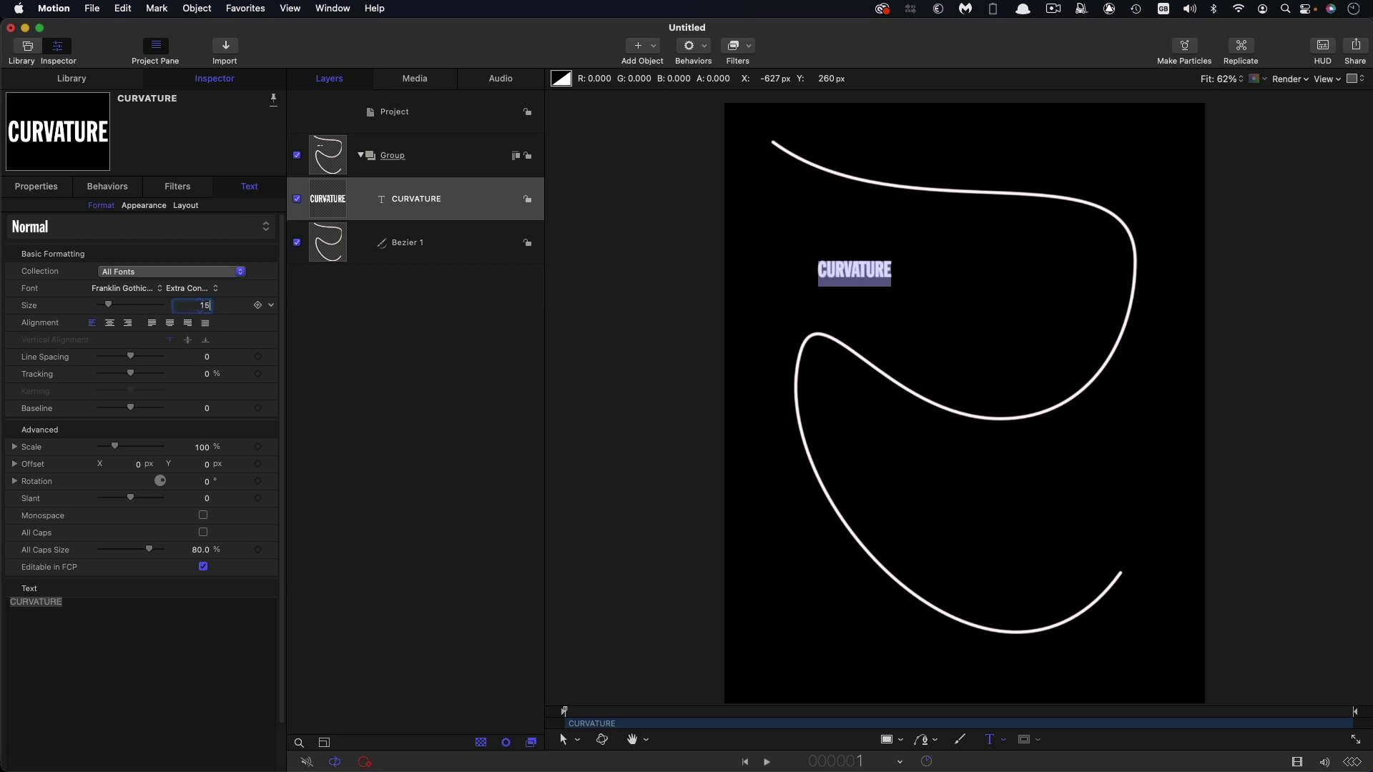
{"action": "key", "text": "Return"}
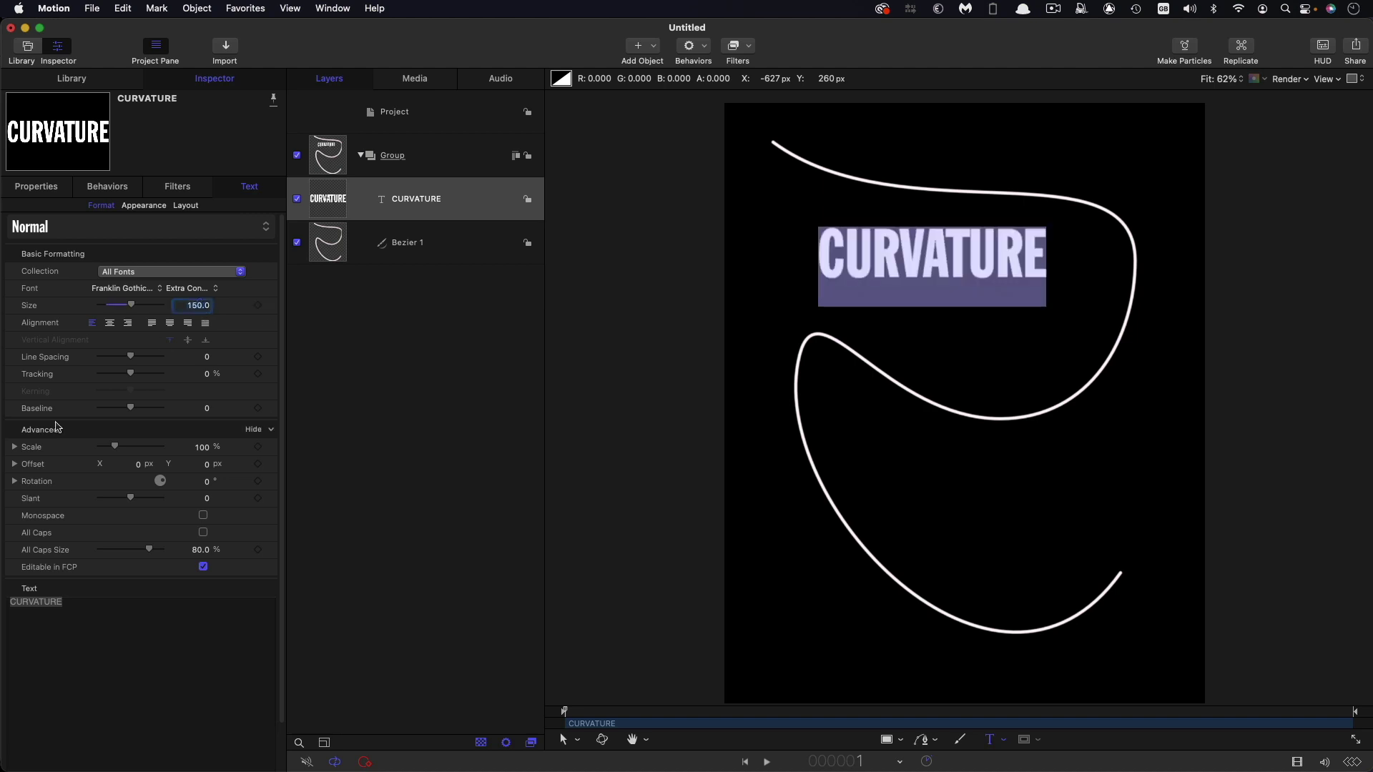
{"action": "left_click", "coordinate": [207, 375]}
{"action": "key", "text": "Return"}
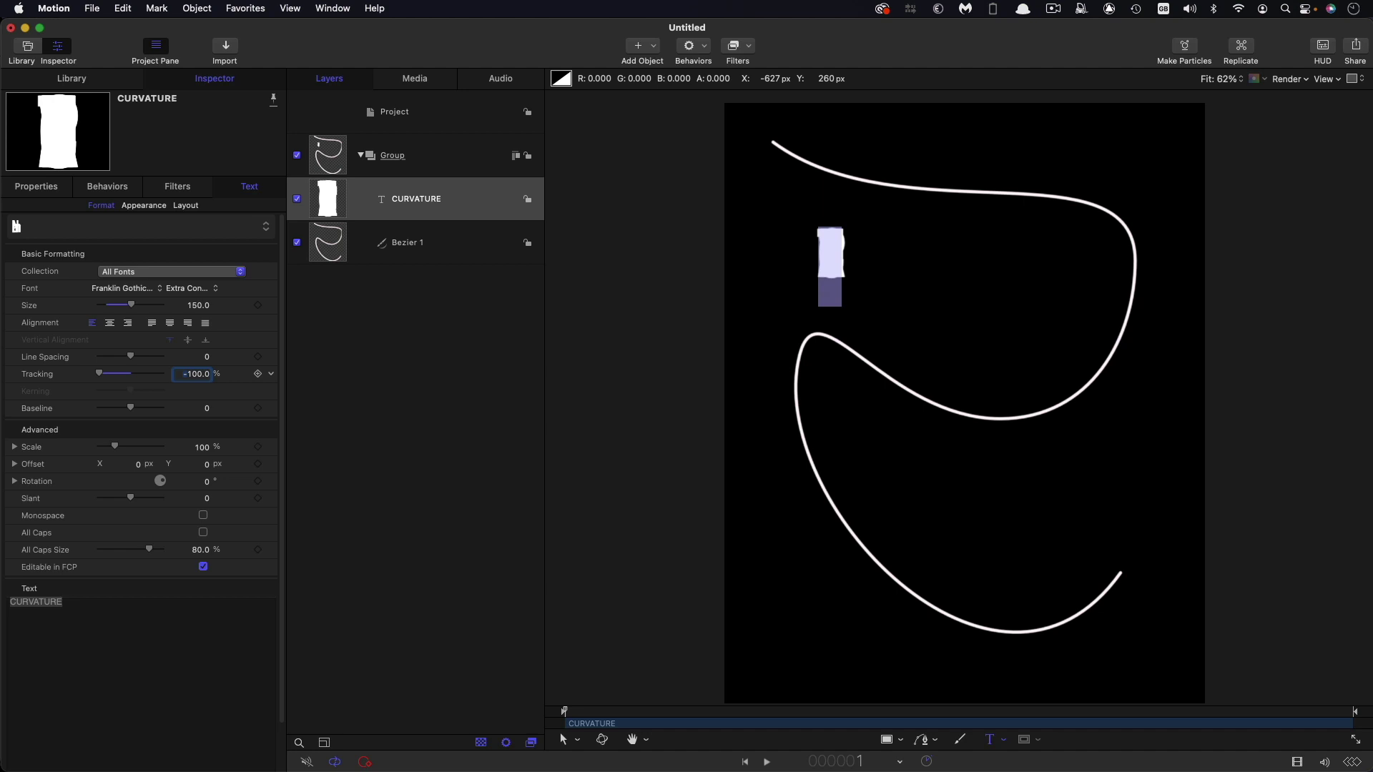
{"action": "left_click", "coordinate": [209, 409]}
{"action": "type", "text": "-75"}
{"action": "key", "text": "Return"}
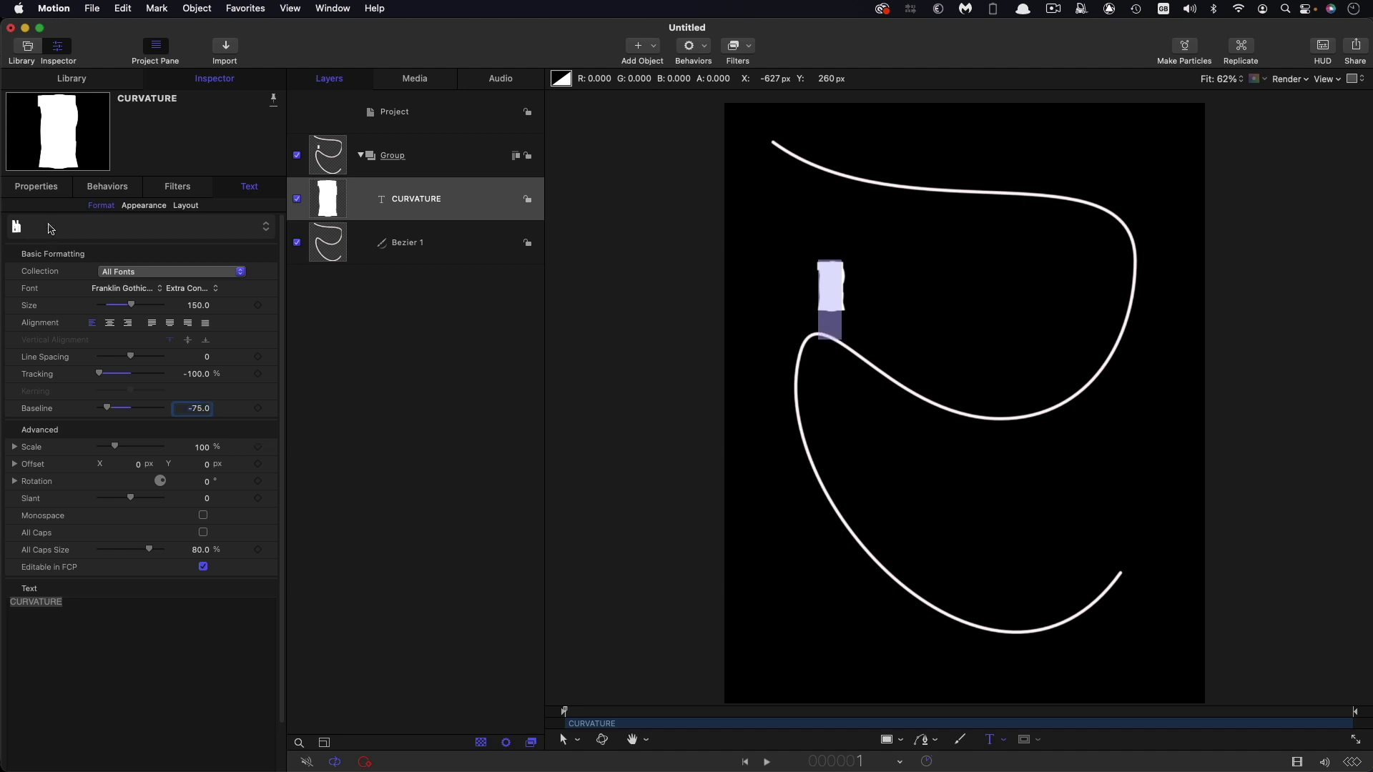
Reset the text's Transform position to centre it on the canvas
{"action": "left_click", "coordinate": [36, 186]}
{"action": "right_click", "coordinate": [172, 210]}
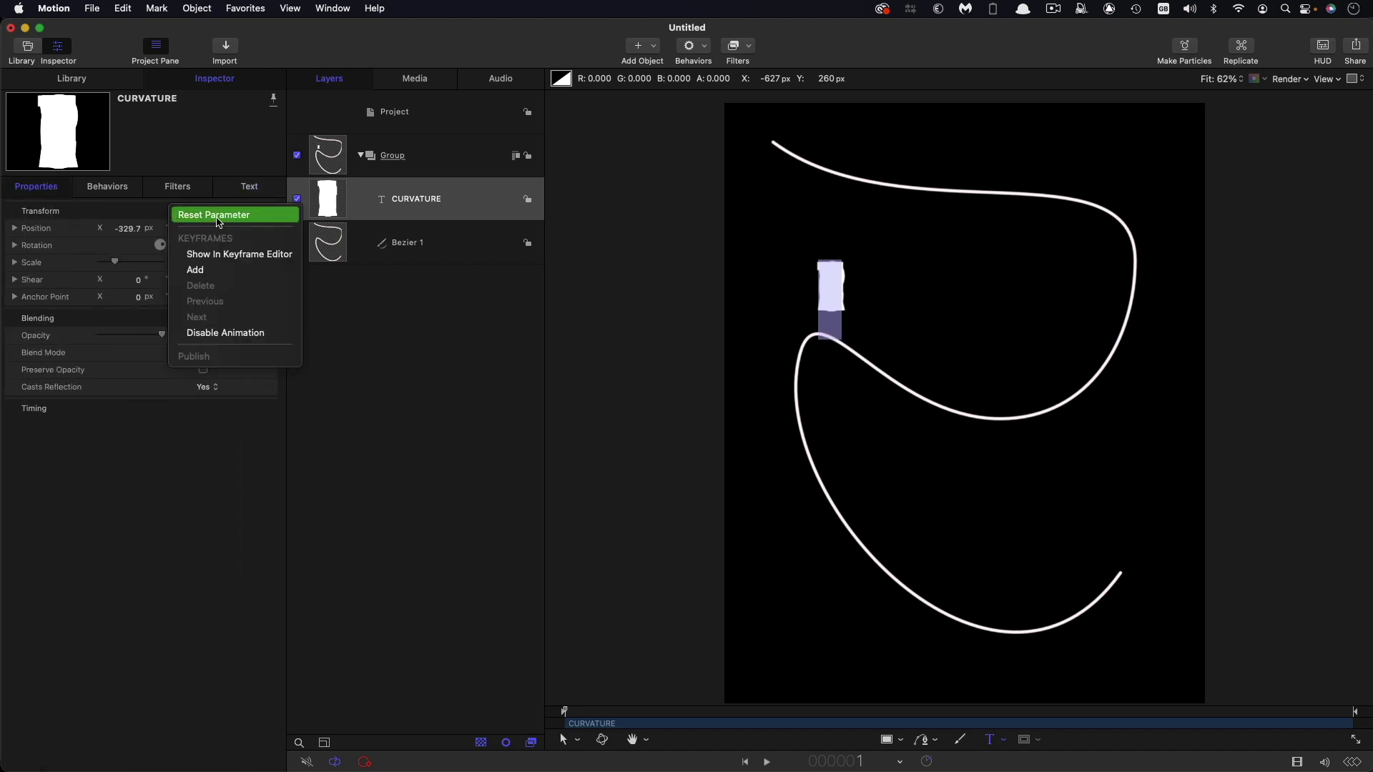
{"action": "left_click", "coordinate": [218, 214]}
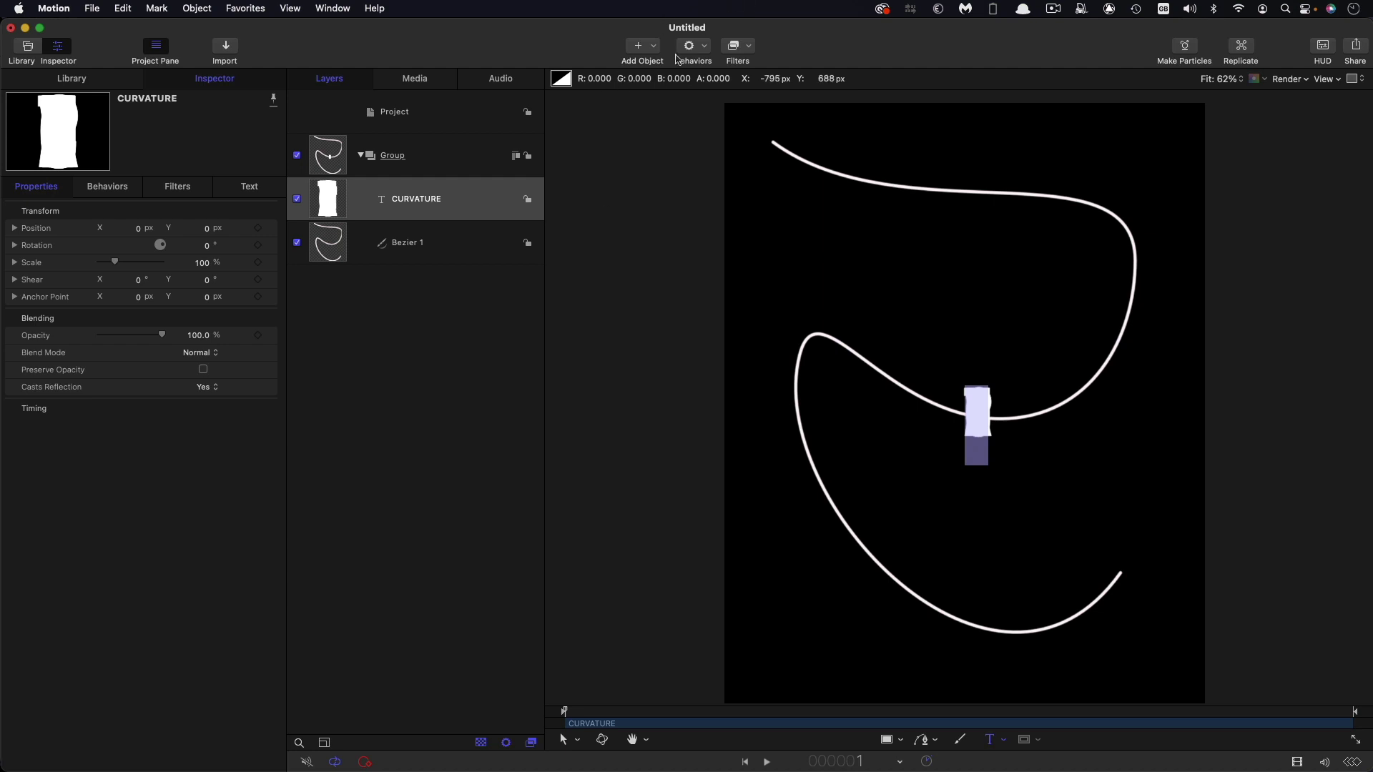
Add a Sequence Text behavior to CURVATURE
{"action": "left_click", "coordinate": [705, 43]}
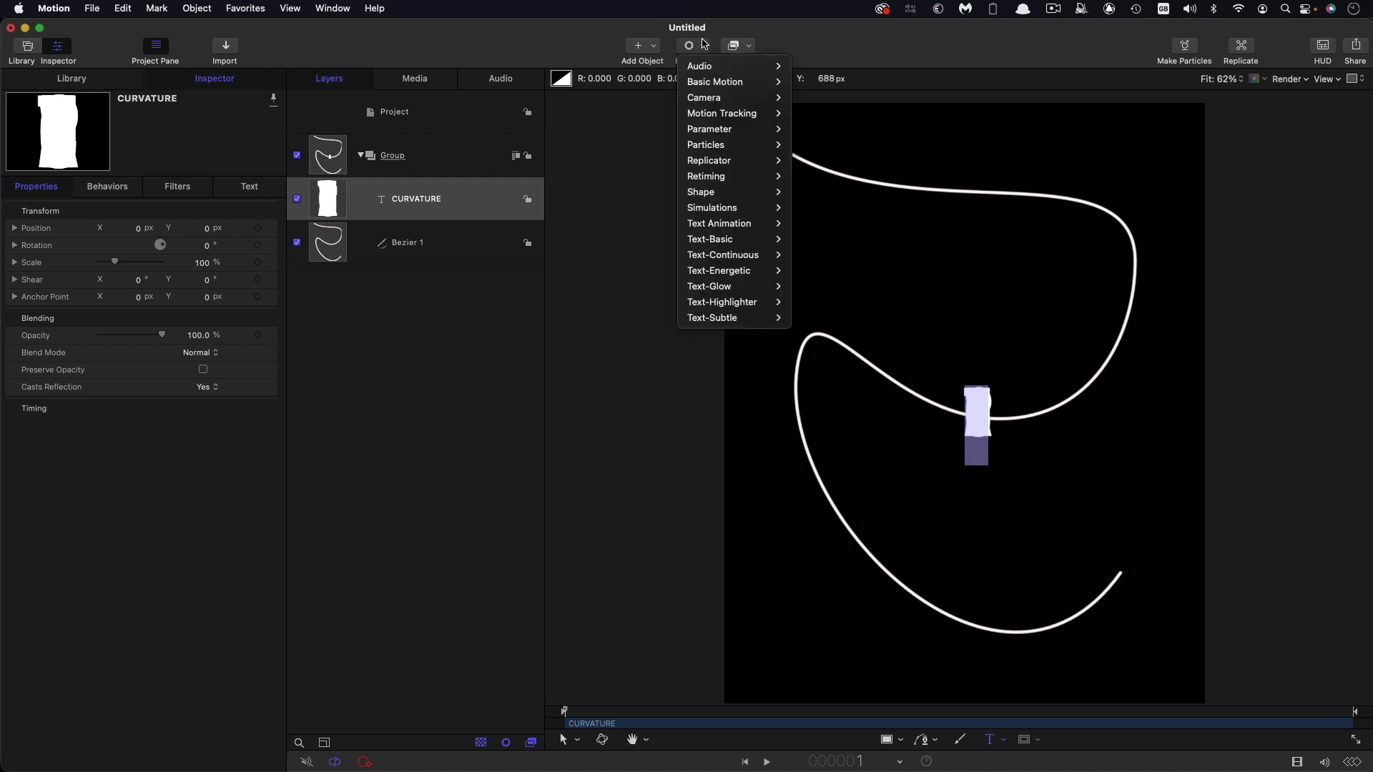
{"action": "mouse_move", "coordinate": [733, 224]}
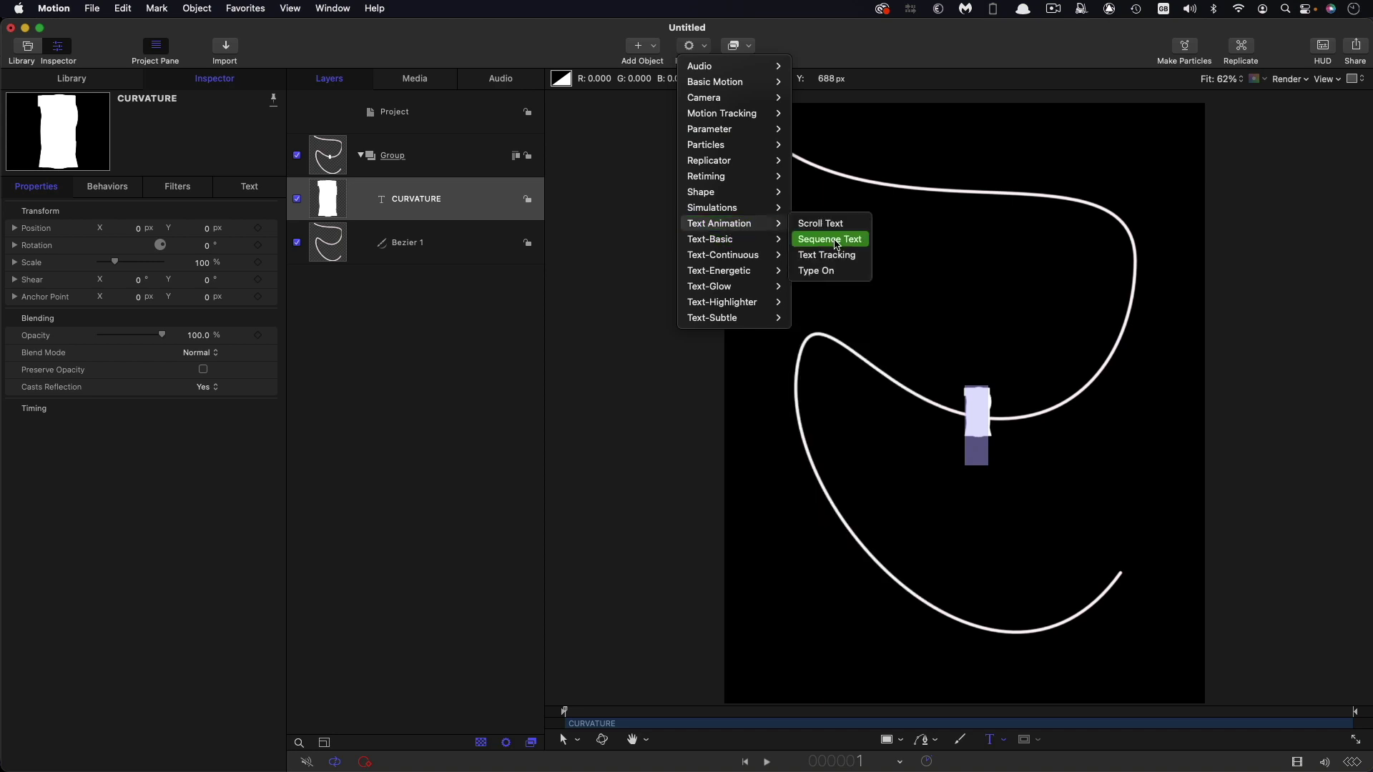
{"action": "left_click", "coordinate": [831, 240]}
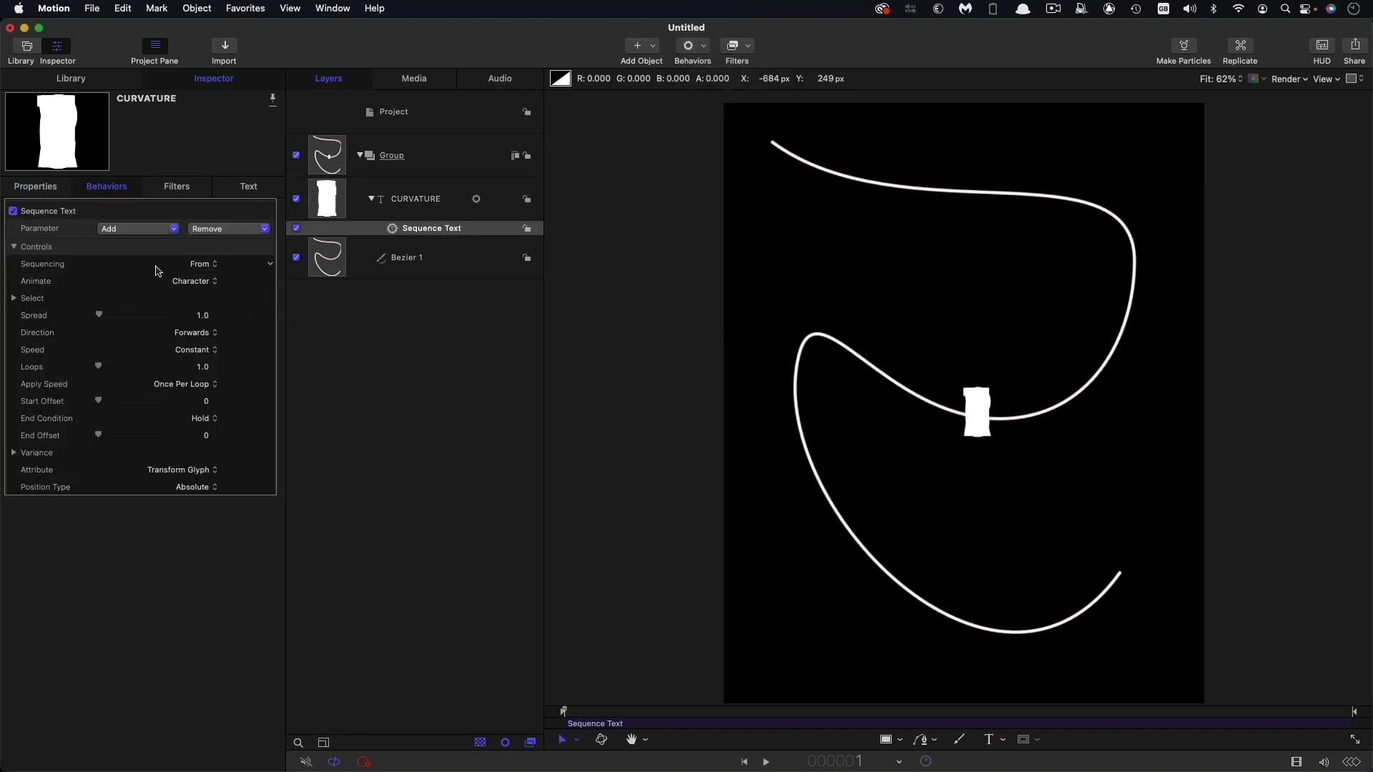
Sequence the letters' Opacity from 0% with Sequencing set to Through Inverted
{"action": "left_click", "coordinate": [138, 229]}
{"action": "mouse_move", "coordinate": [137, 246]}
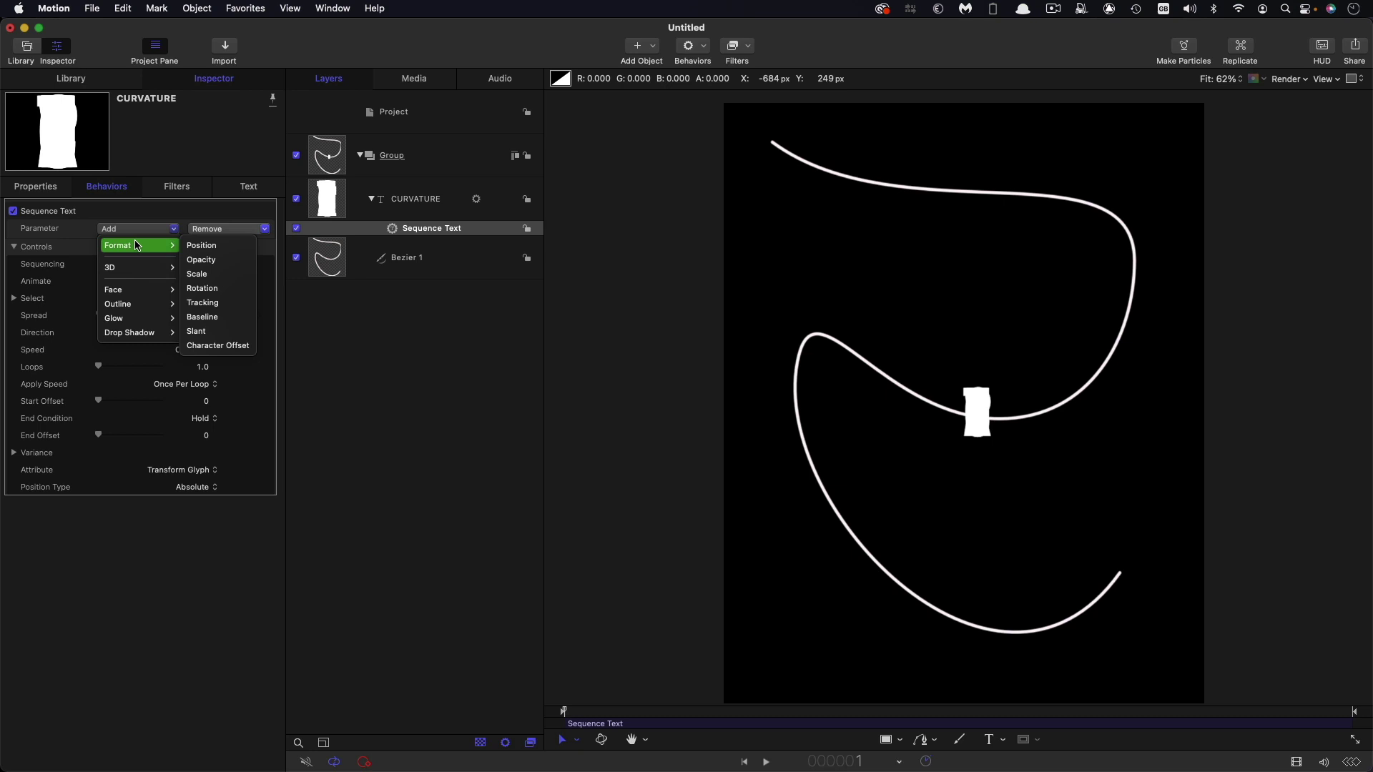
{"action": "left_click", "coordinate": [214, 261]}
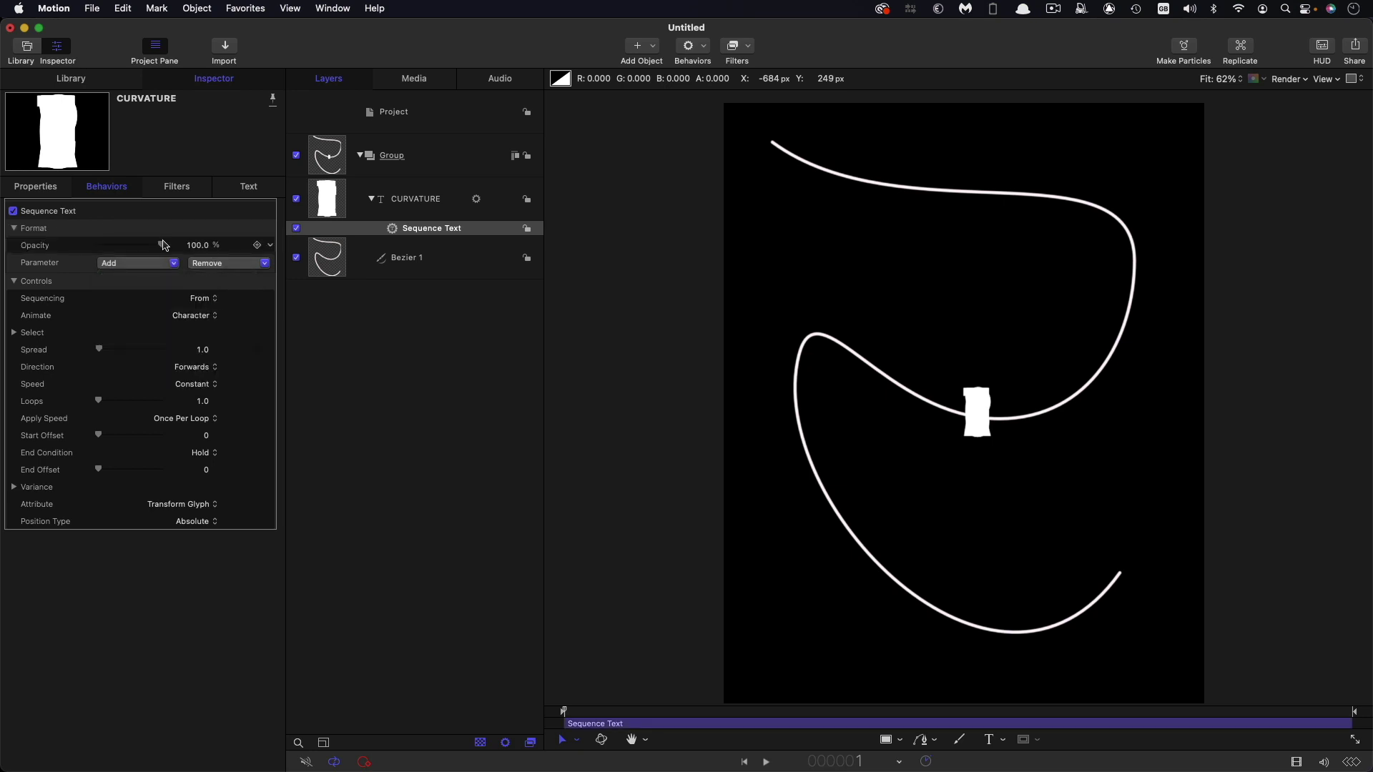
{"action": "left_click_drag", "start_coordinate": [163, 245], "coordinate": [25, 249]}
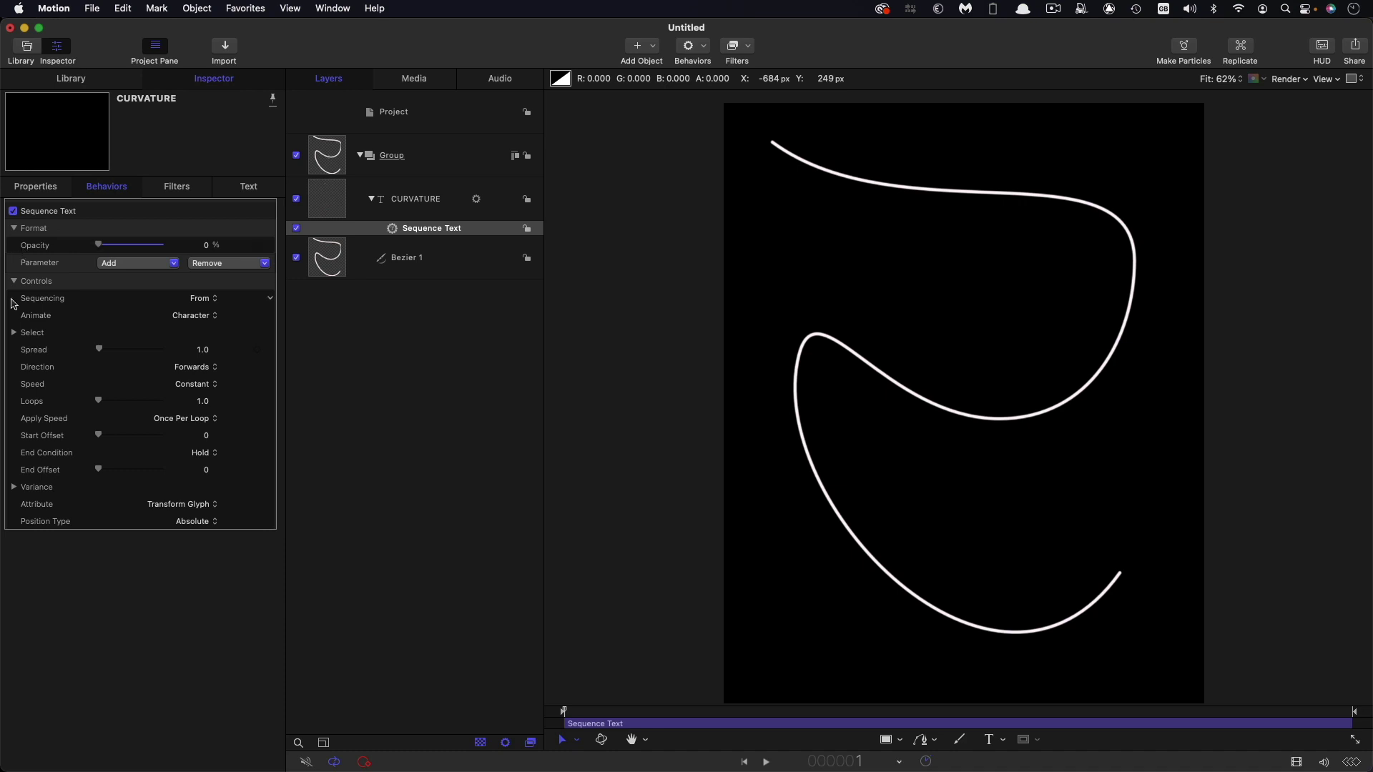
{"action": "left_click", "coordinate": [206, 301]}
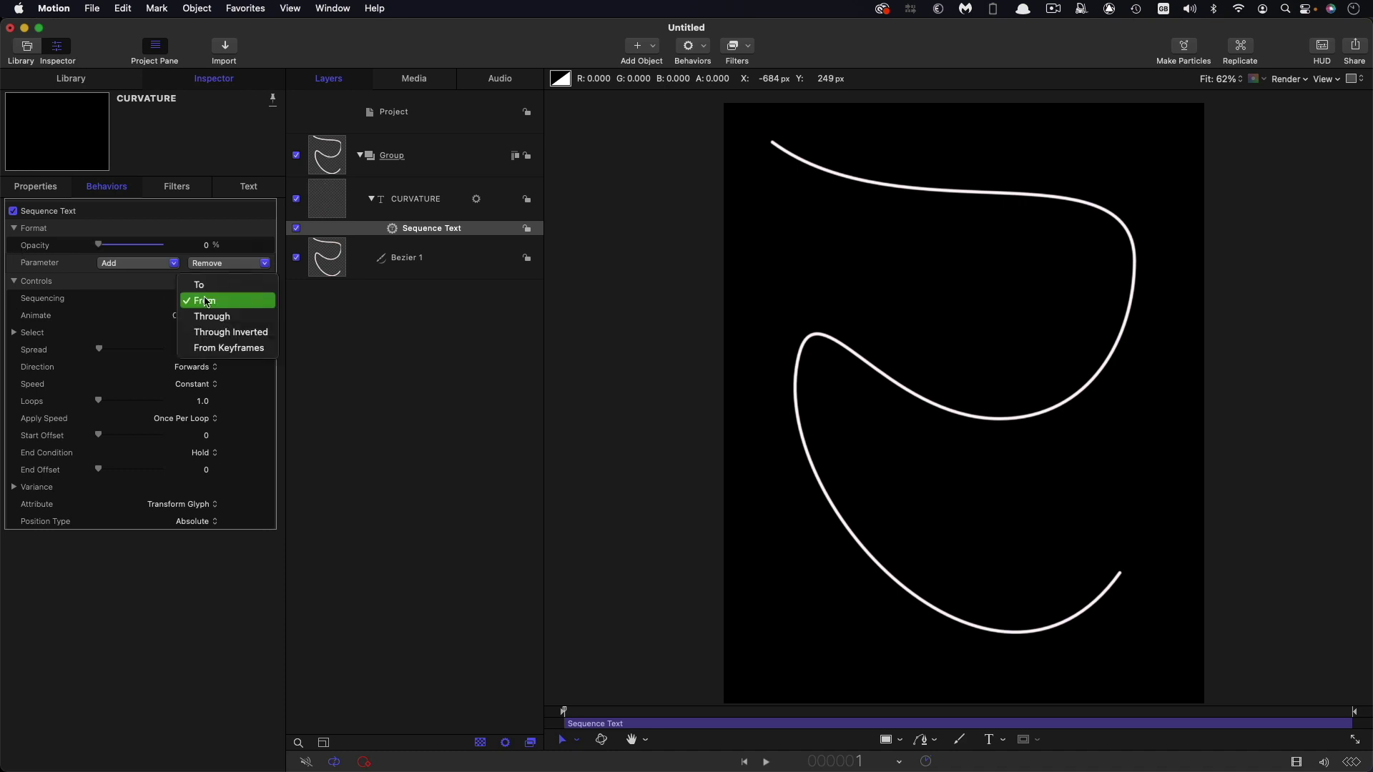
{"action": "left_click", "coordinate": [206, 331]}
Reset CURVATURE's tracking to 0% and preview a later frame
{"action": "left_click", "coordinate": [340, 202]}
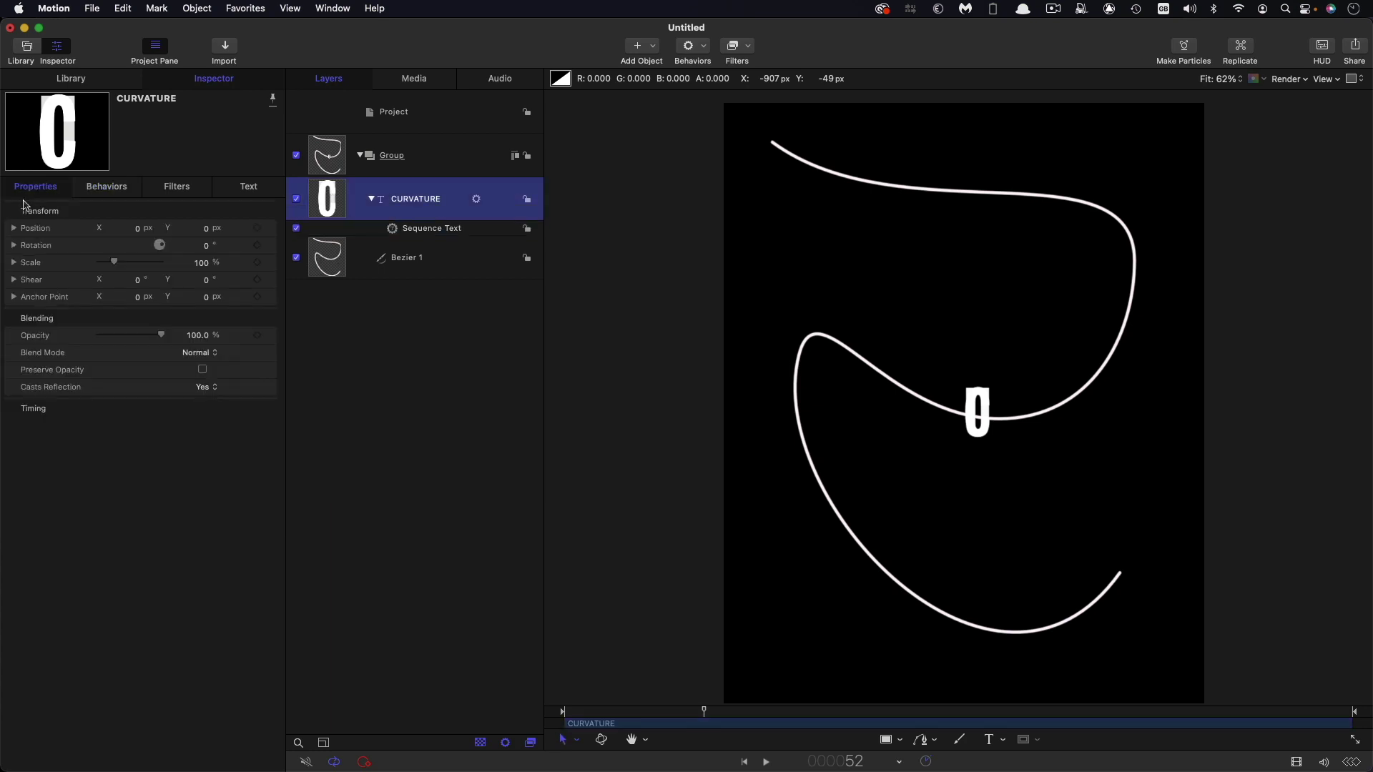
{"action": "left_click", "coordinate": [248, 186]}
{"action": "left_click", "coordinate": [197, 374]}
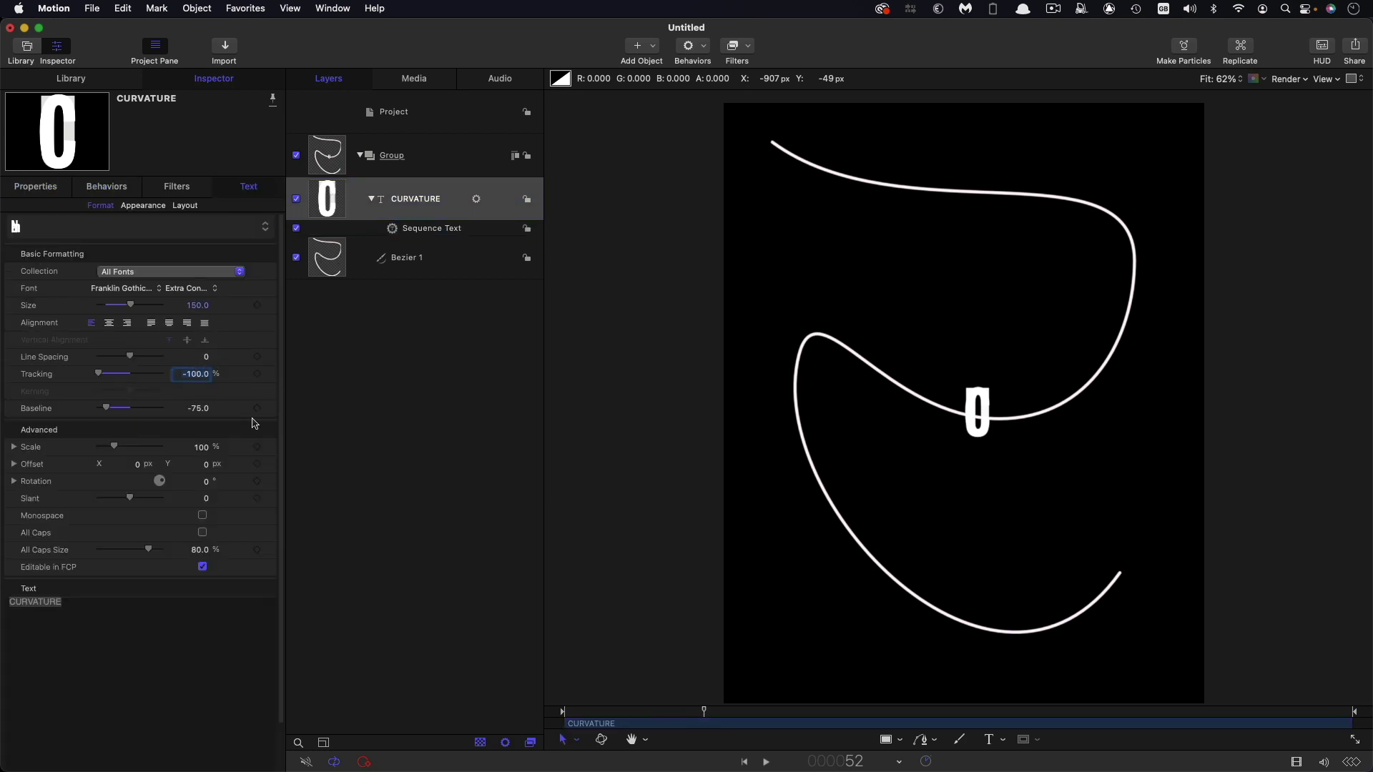
{"action": "type", "text": "0"}
{"action": "key", "text": "Return"}
{"action": "left_click_drag", "start_coordinate": [704, 712], "coordinate": [1074, 714]}
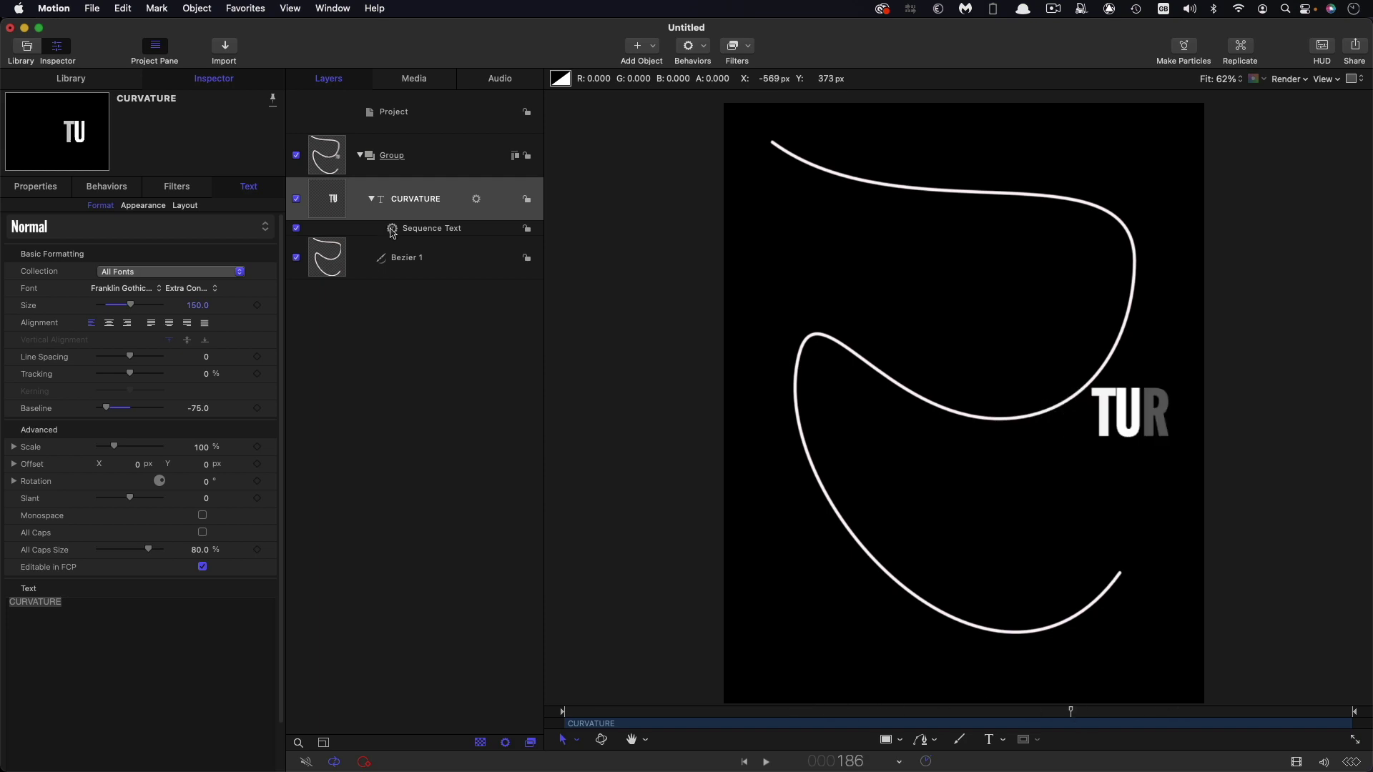
Set the Sequence Text spread to 0.5
{"action": "left_click", "coordinate": [107, 187]}
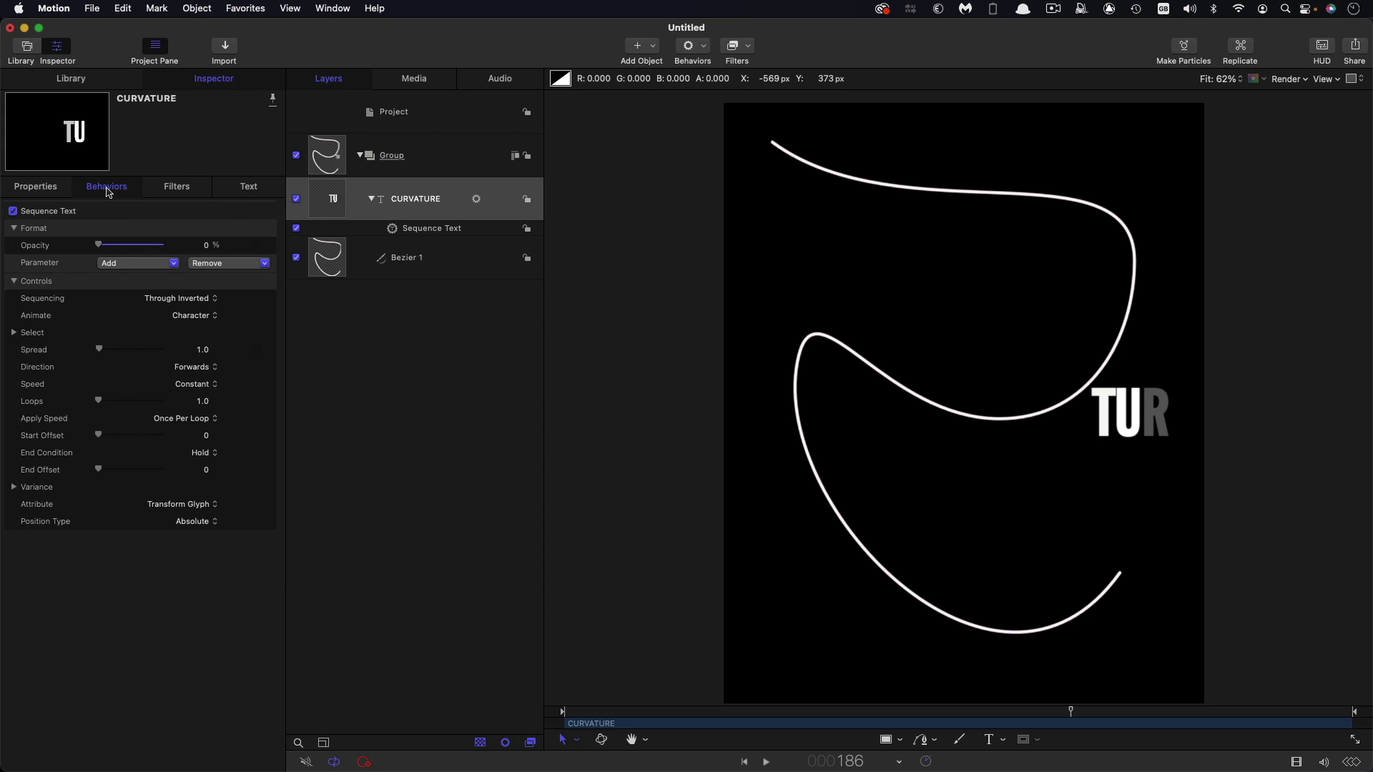
{"action": "left_click", "coordinate": [203, 350]}
{"action": "type", "text": "0.5"}
{"action": "key", "text": "Return"}
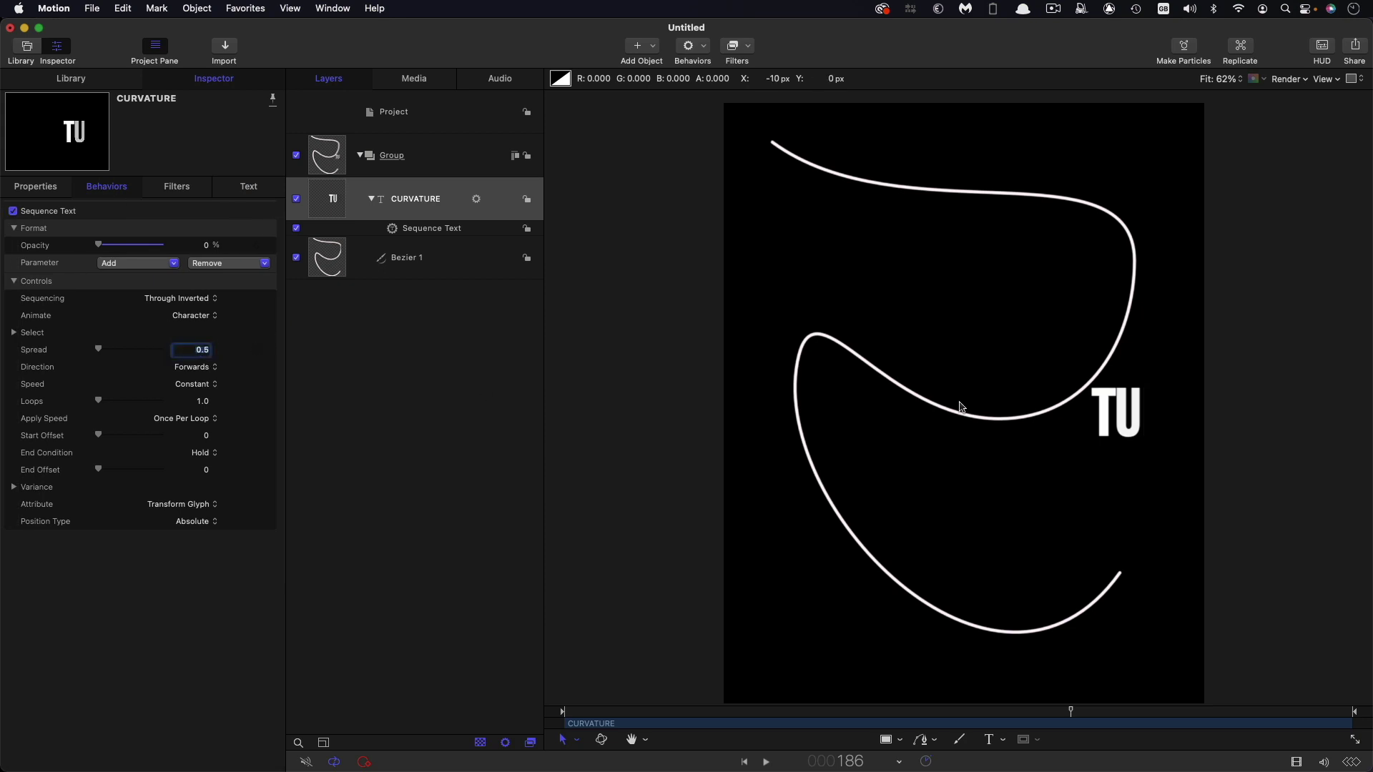
{"action": "left_click_drag", "start_coordinate": [1070, 711], "coordinate": [859, 711]}
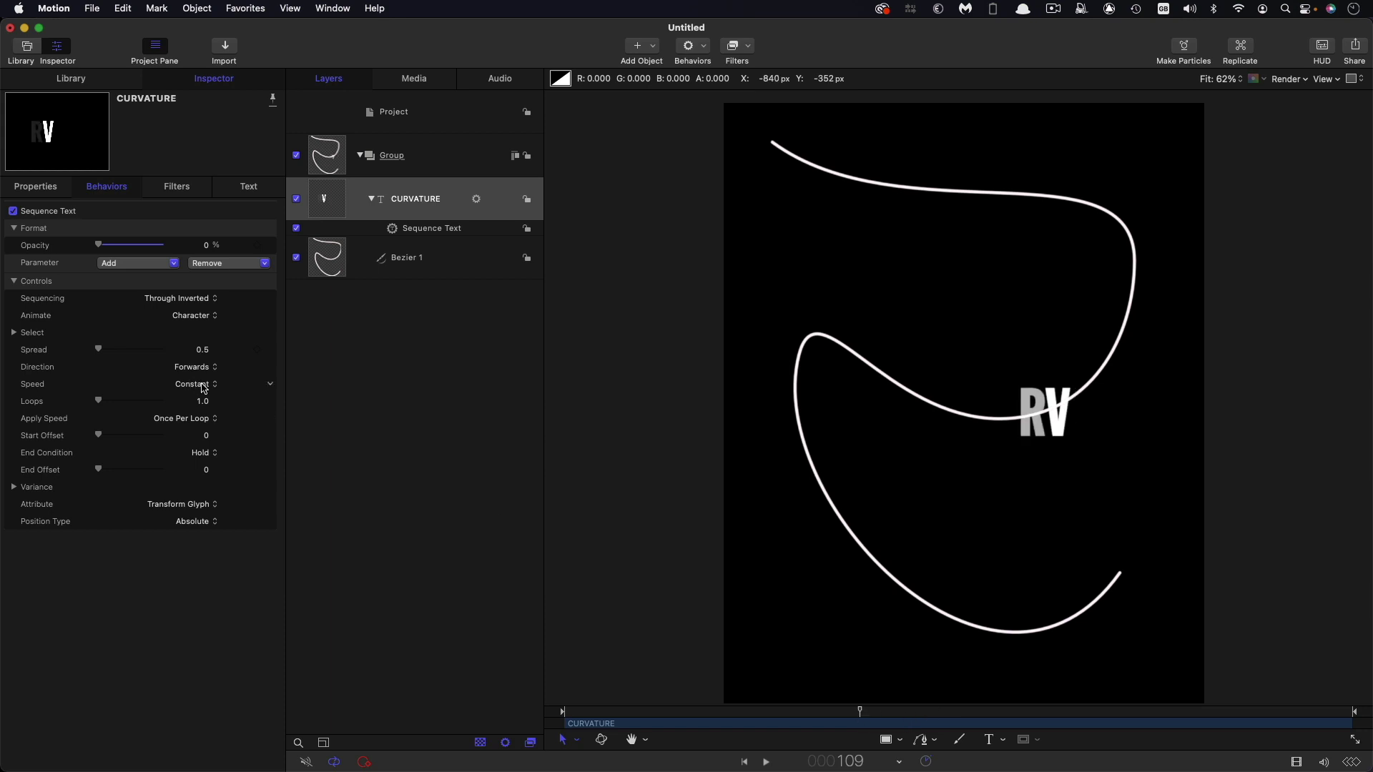
Switch the sequence Speed to Custom and return to the first frame
{"action": "left_click", "coordinate": [202, 386]}
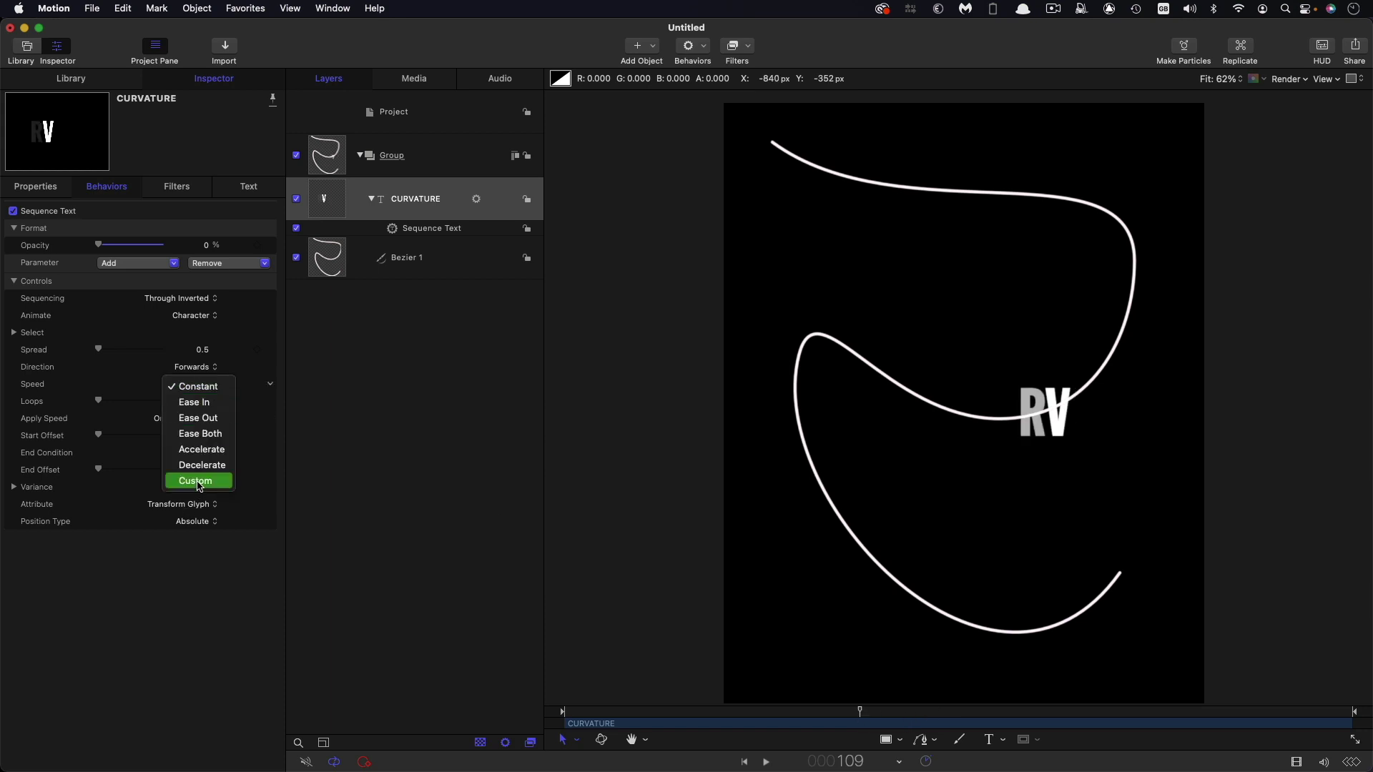
{"action": "left_click", "coordinate": [199, 481]}
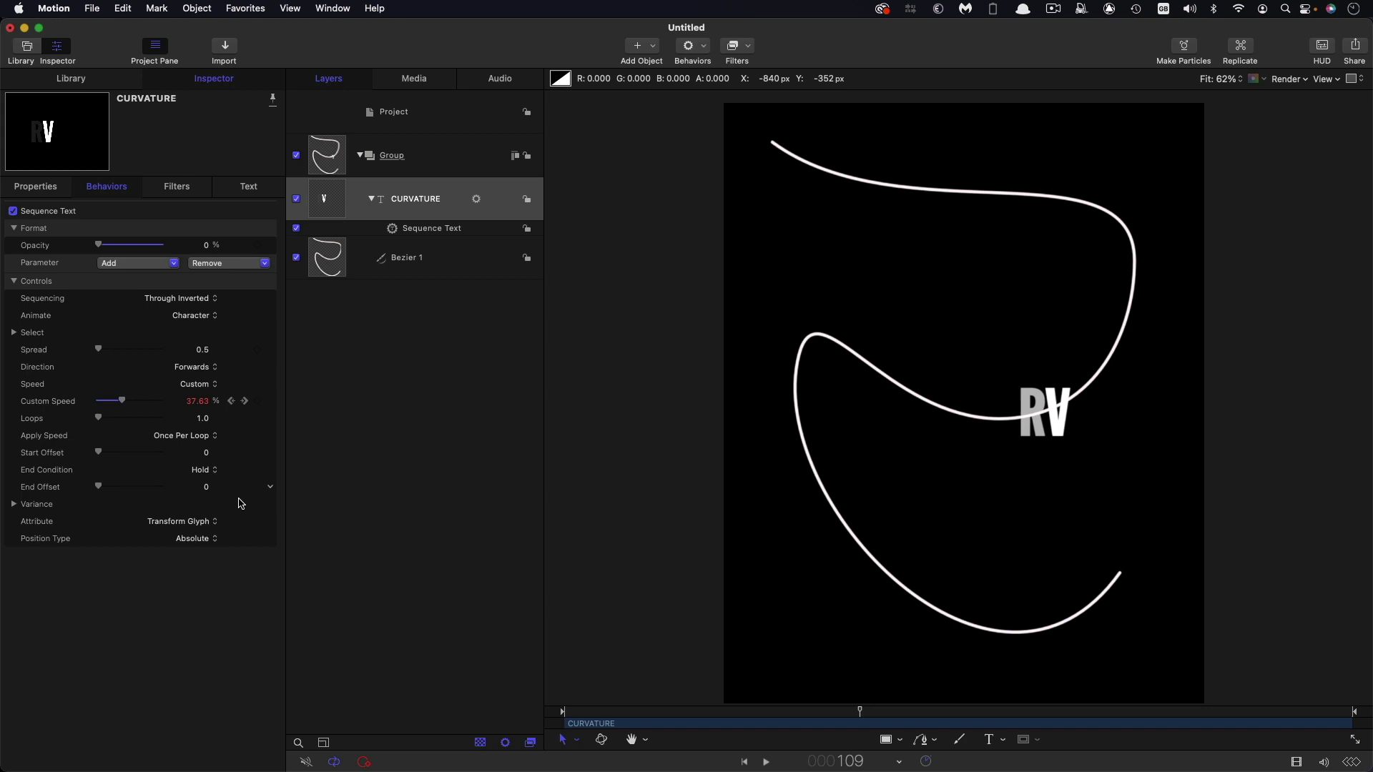
{"action": "left_click_drag", "start_coordinate": [860, 711], "coordinate": [563, 712]}
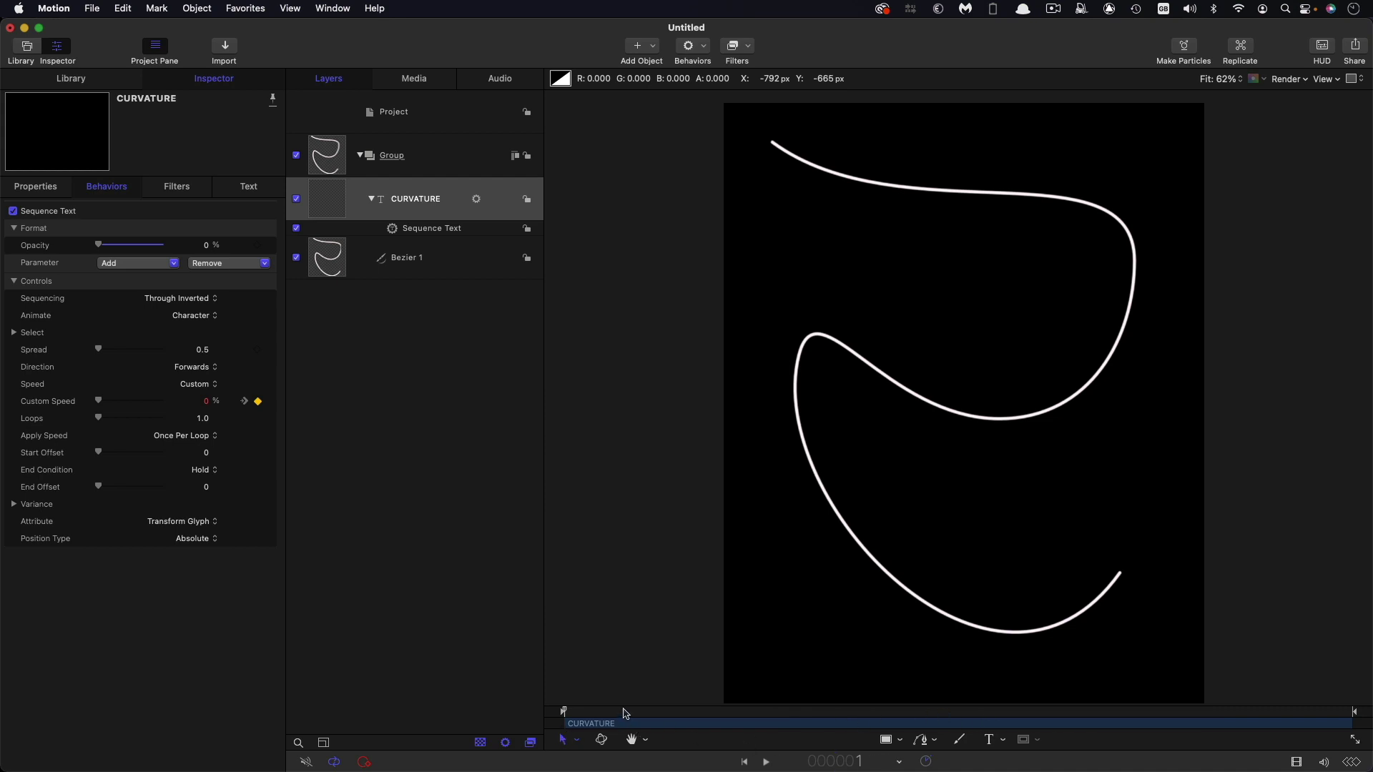
Play back the letter animation, then keyframe Custom Speed at 10% on frame 14
{"action": "key", "text": "space"}
{"action": "key", "text": "space"}
{"action": "key", "text": "space"}
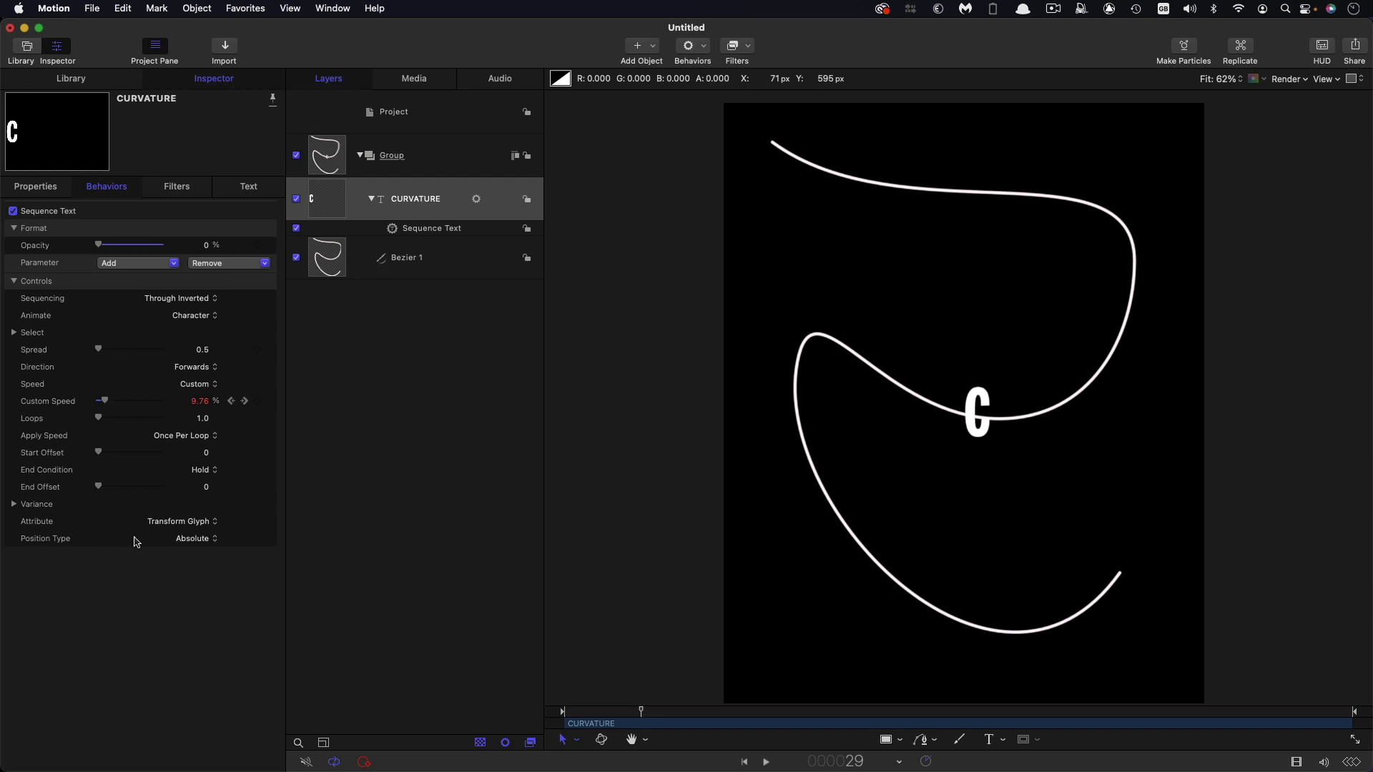
{"action": "left_click_drag", "start_coordinate": [665, 715], "coordinate": [583, 717]}
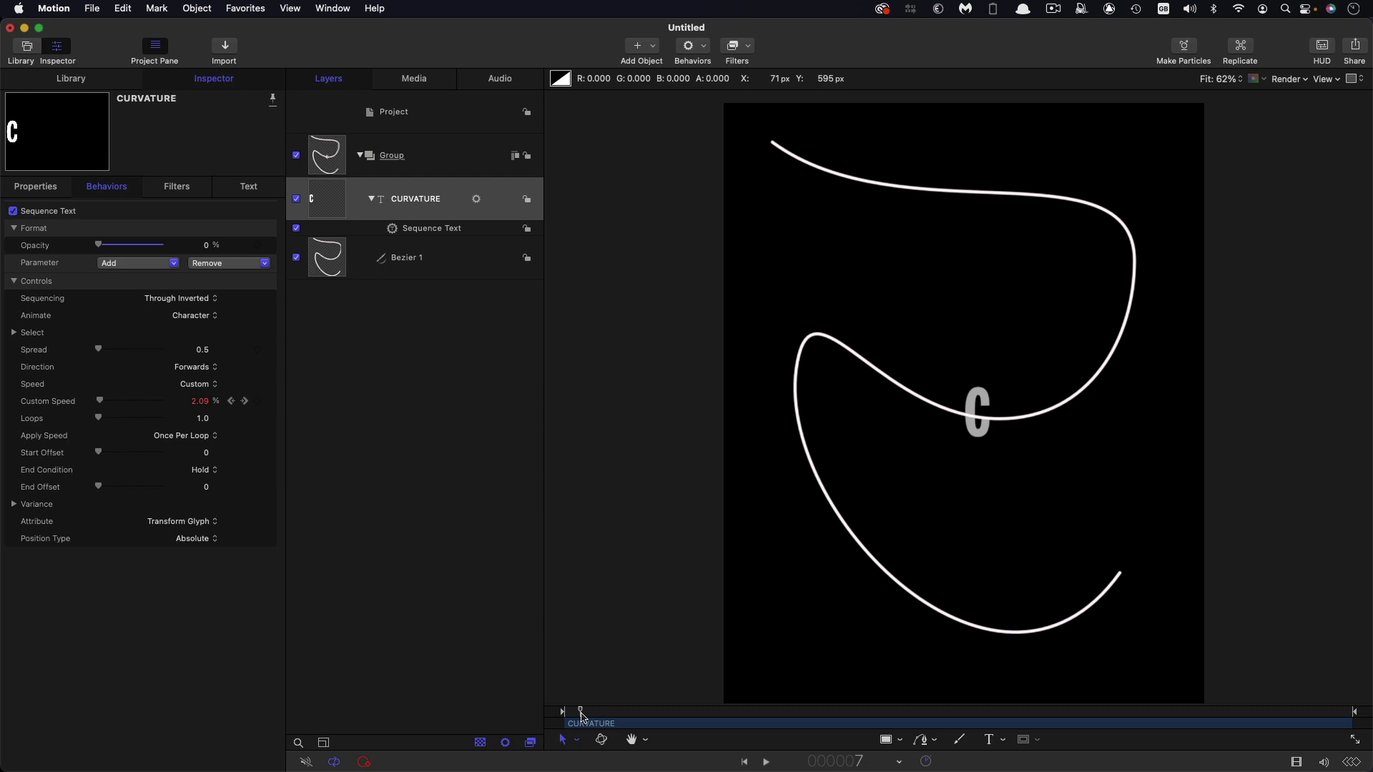
{"action": "left_click", "coordinate": [859, 763]}
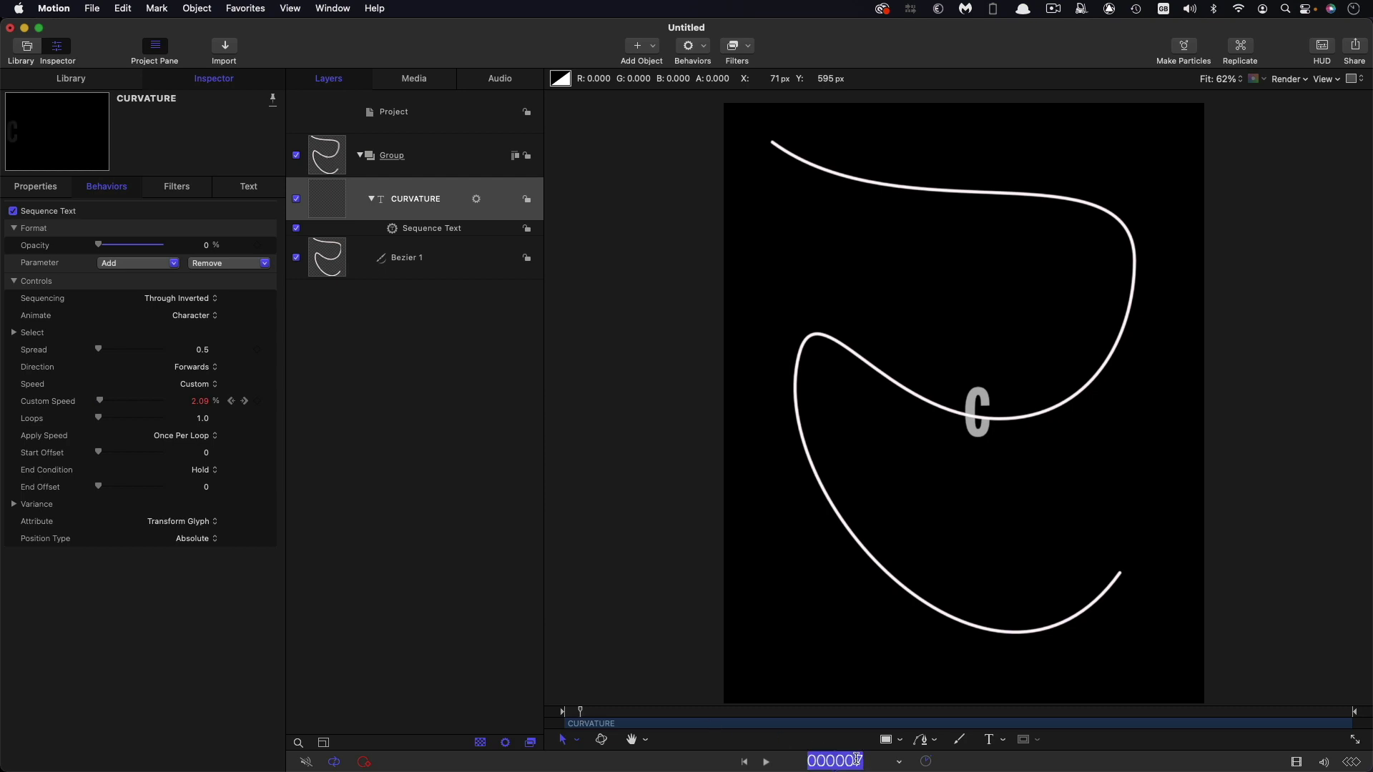
{"action": "type", "text": "14"}
{"action": "key", "text": "Return"}
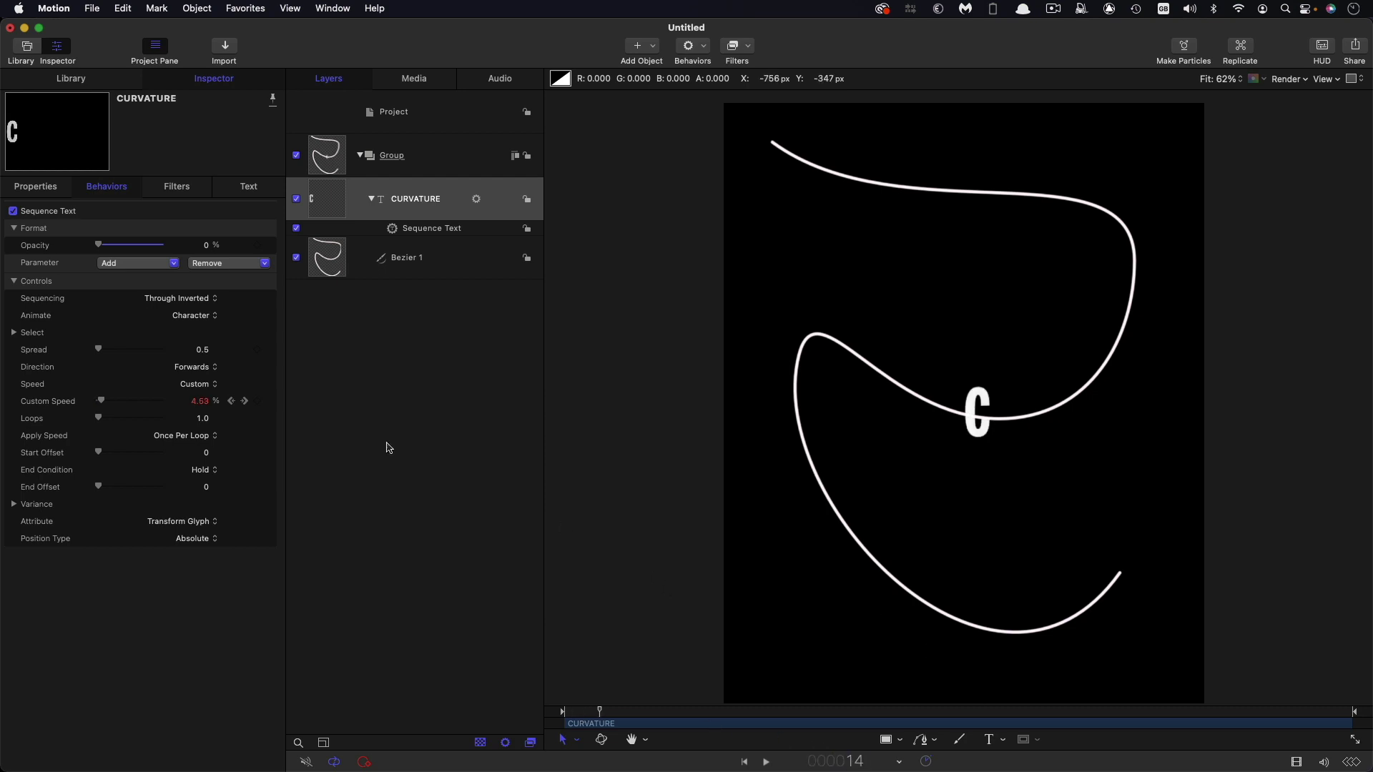
{"action": "left_click", "coordinate": [257, 401]}
{"action": "left_click", "coordinate": [199, 401]}
{"action": "type", "text": "10"}
{"action": "key", "text": "Return"}
Set Custom Speed to 10% at the first frame, stepping to frame 2
{"action": "key", "text": "Home"}
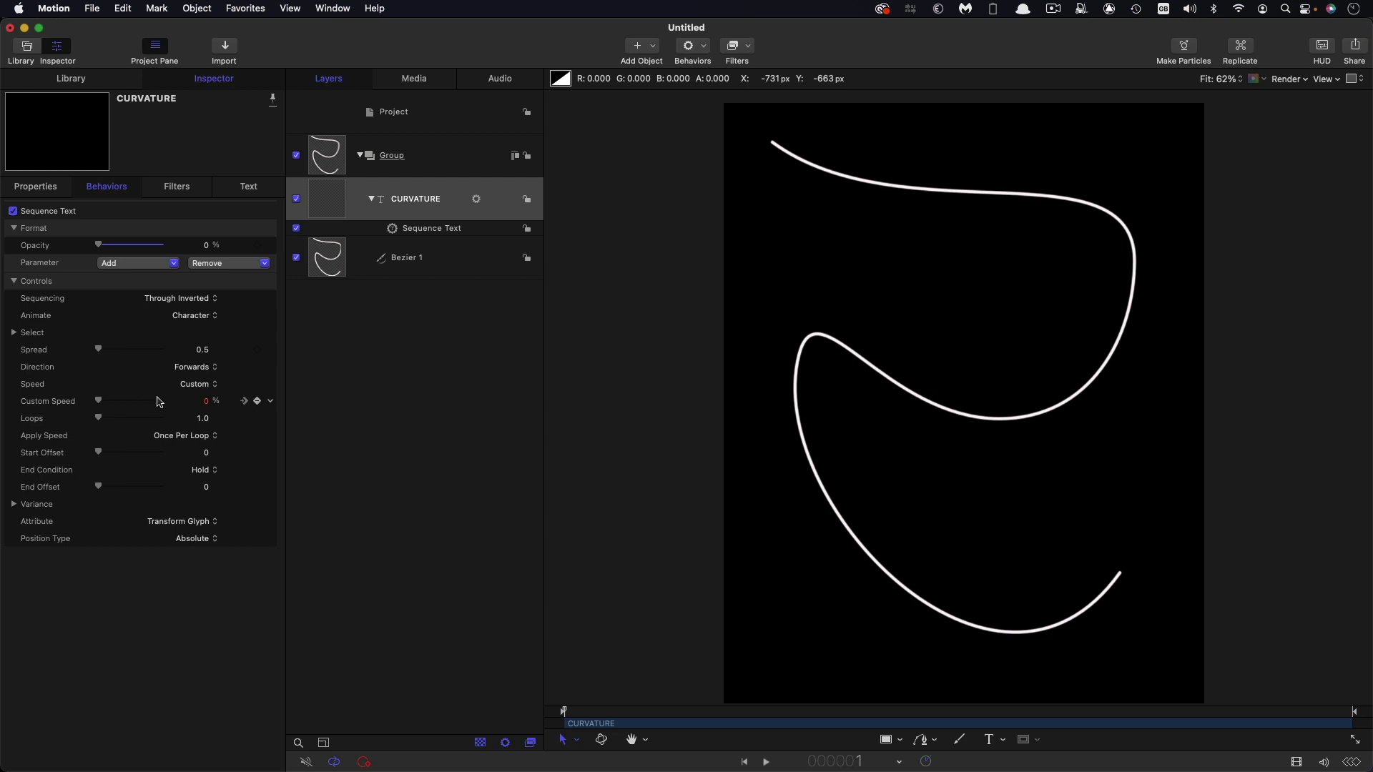
{"action": "left_click", "coordinate": [206, 403]}
{"action": "type", "text": "10"}
{"action": "key", "text": "Return"}
{"action": "left_click", "coordinate": [569, 714]}
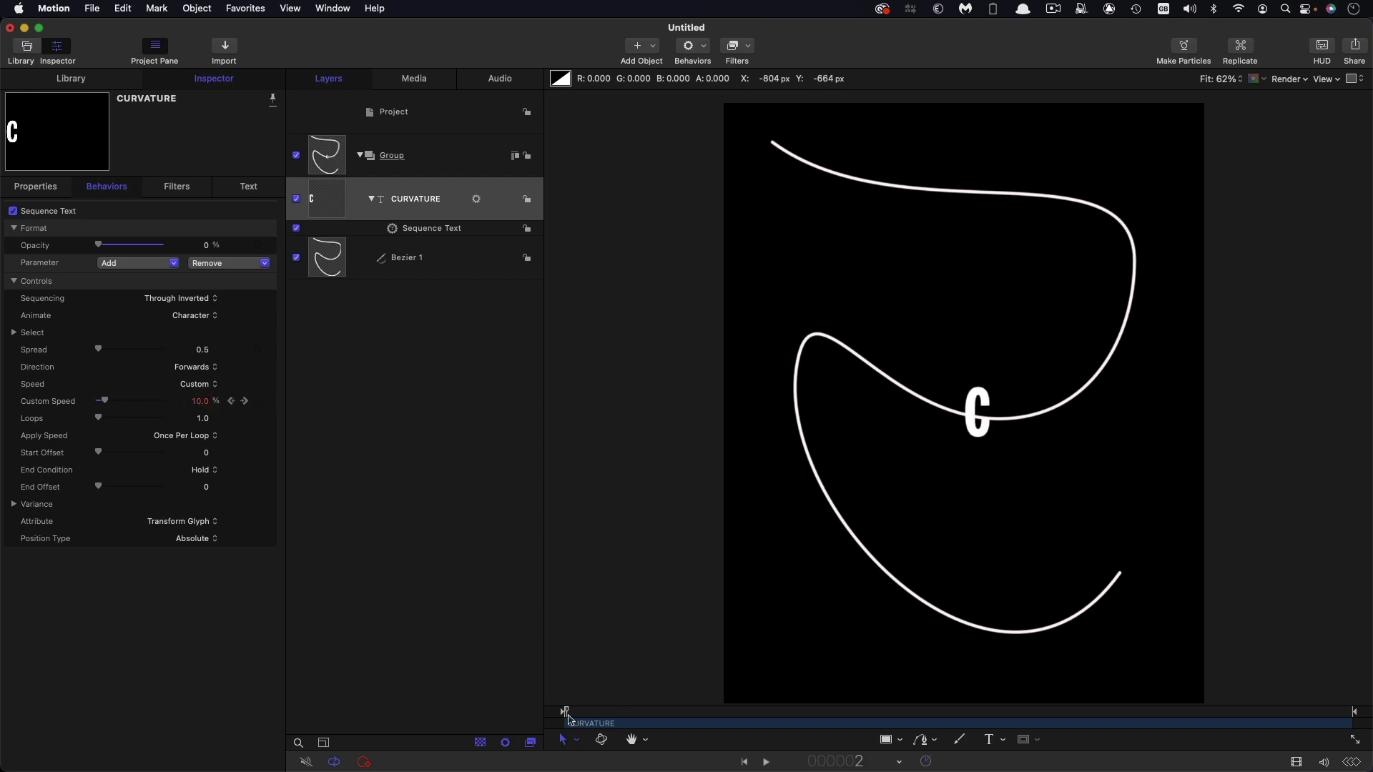
{"action": "left_click_drag", "start_coordinate": [569, 717], "coordinate": [1318, 749]}
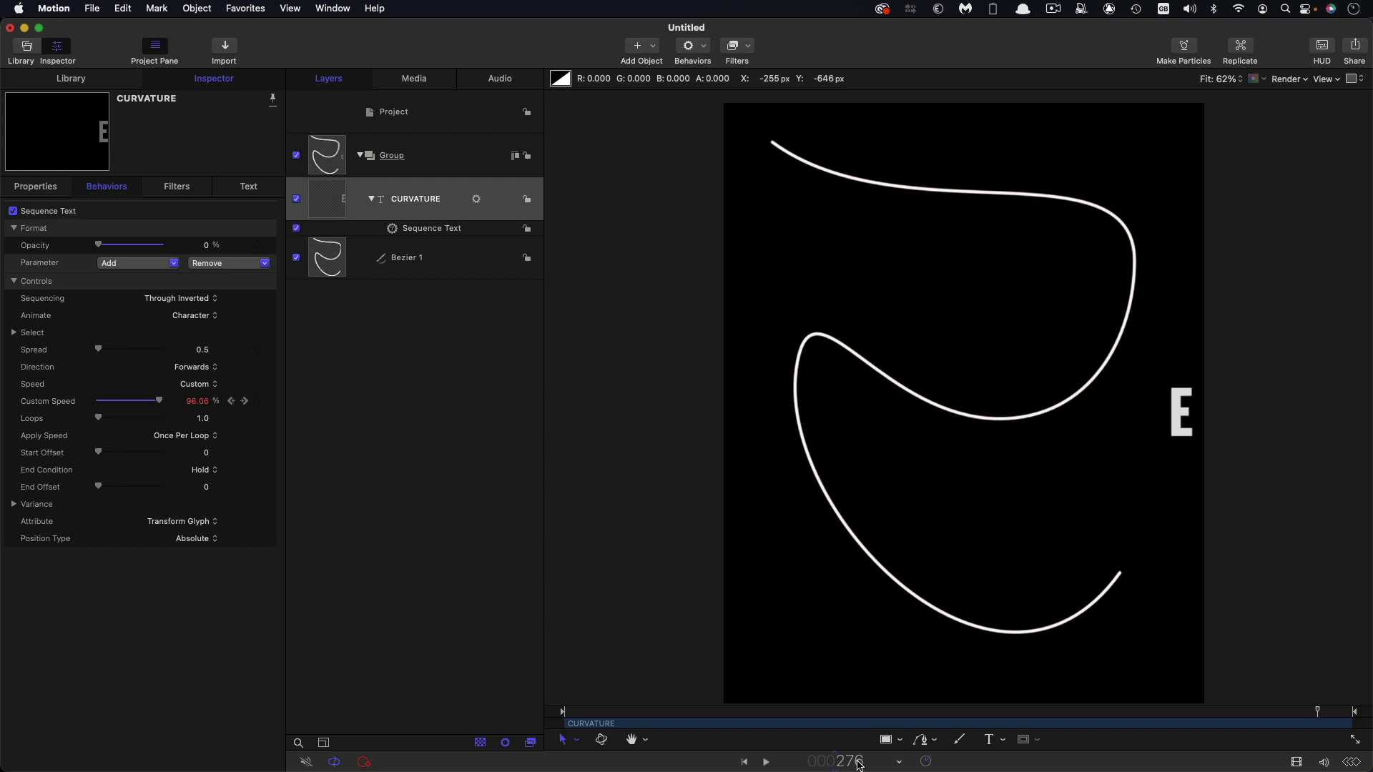
Keyframe Custom Speed at 95% on frame 265
{"action": "left_click", "coordinate": [859, 762]}
{"action": "type", "text": "265"}
{"action": "key", "text": "Return"}
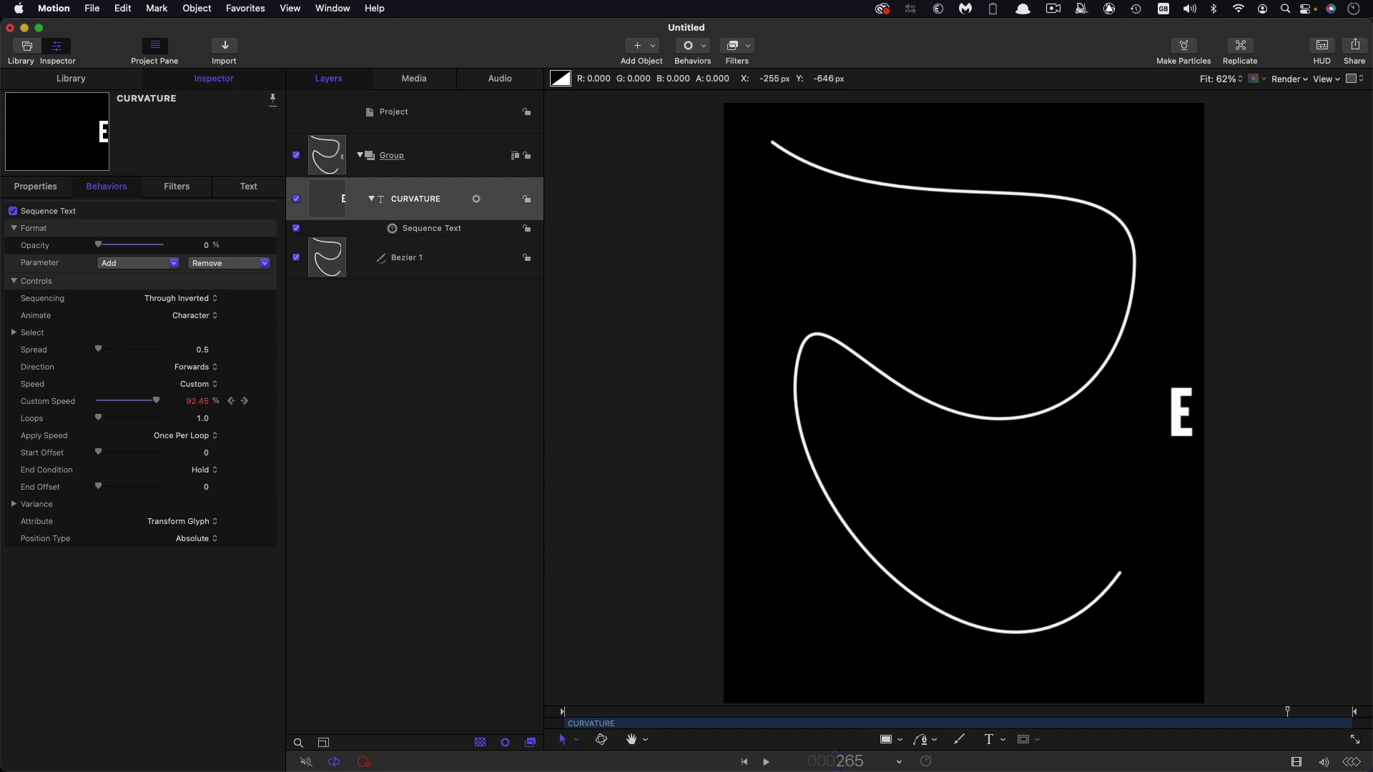
{"action": "left_click", "coordinate": [259, 401]}
{"action": "left_click", "coordinate": [191, 402]}
{"action": "type", "text": "95"}
{"action": "key", "text": "Return"}
Set Custom Speed to 95% at the last frame and preview mid-curve letters
{"action": "key", "text": "space"}
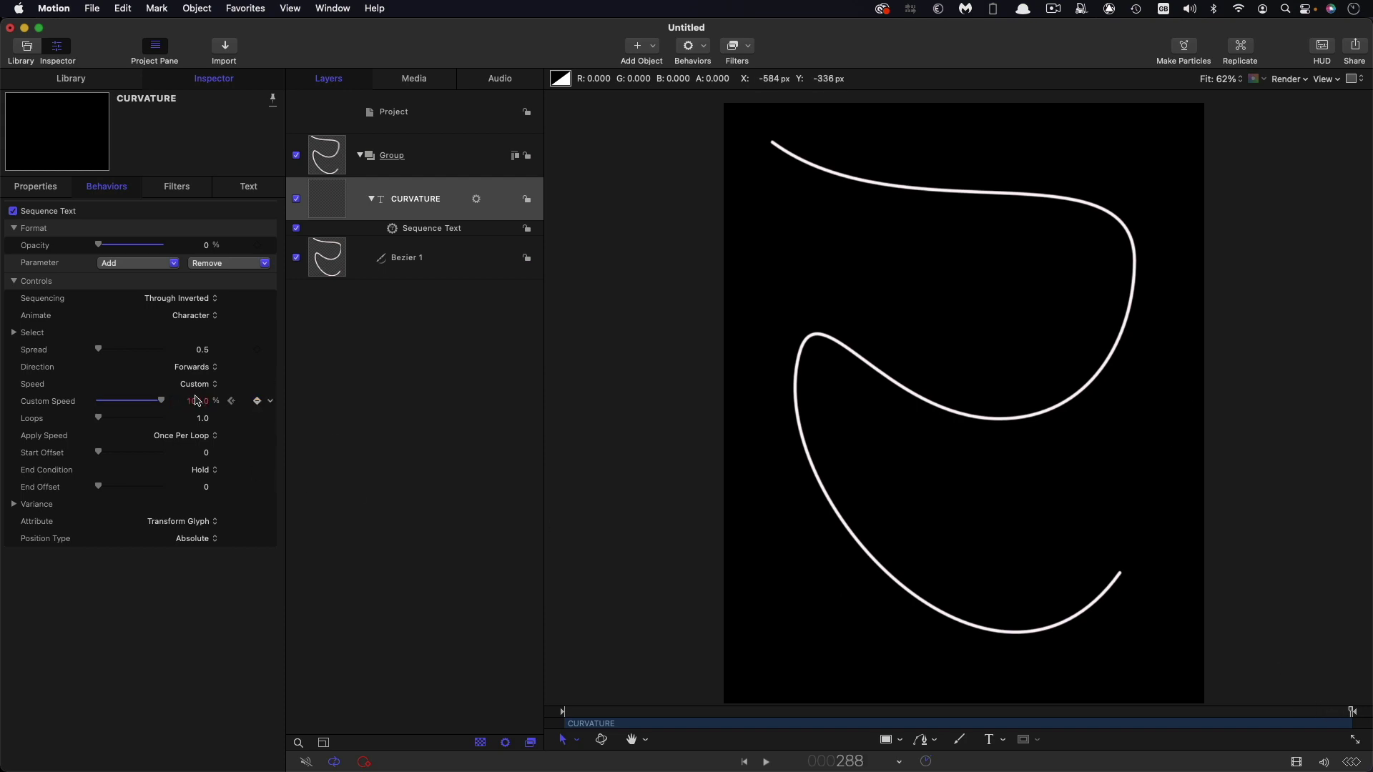
{"action": "left_click", "coordinate": [197, 400]}
{"action": "type", "text": "95"}
{"action": "key", "text": "Return"}
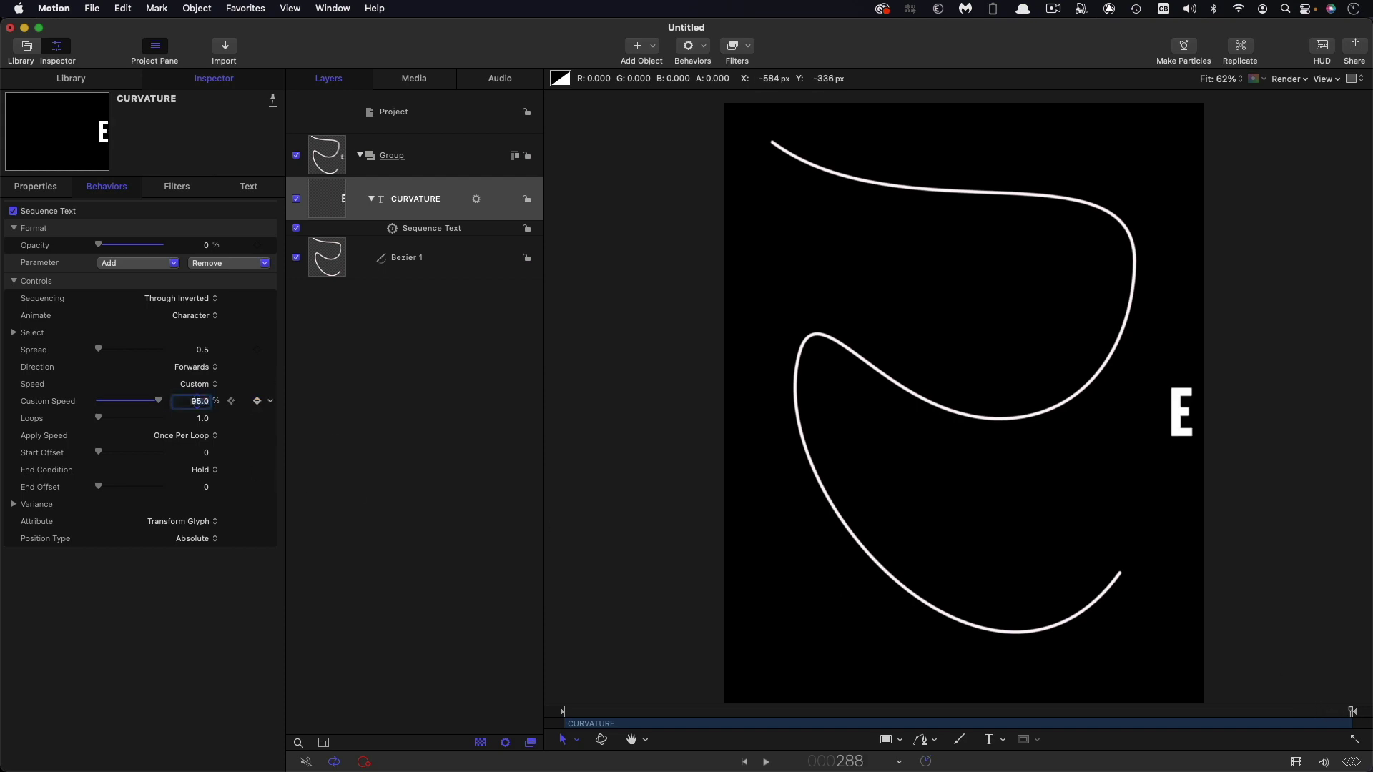
{"action": "left_click_drag", "start_coordinate": [1353, 712], "coordinate": [1297, 713]}
{"action": "left_click", "coordinate": [230, 401]}
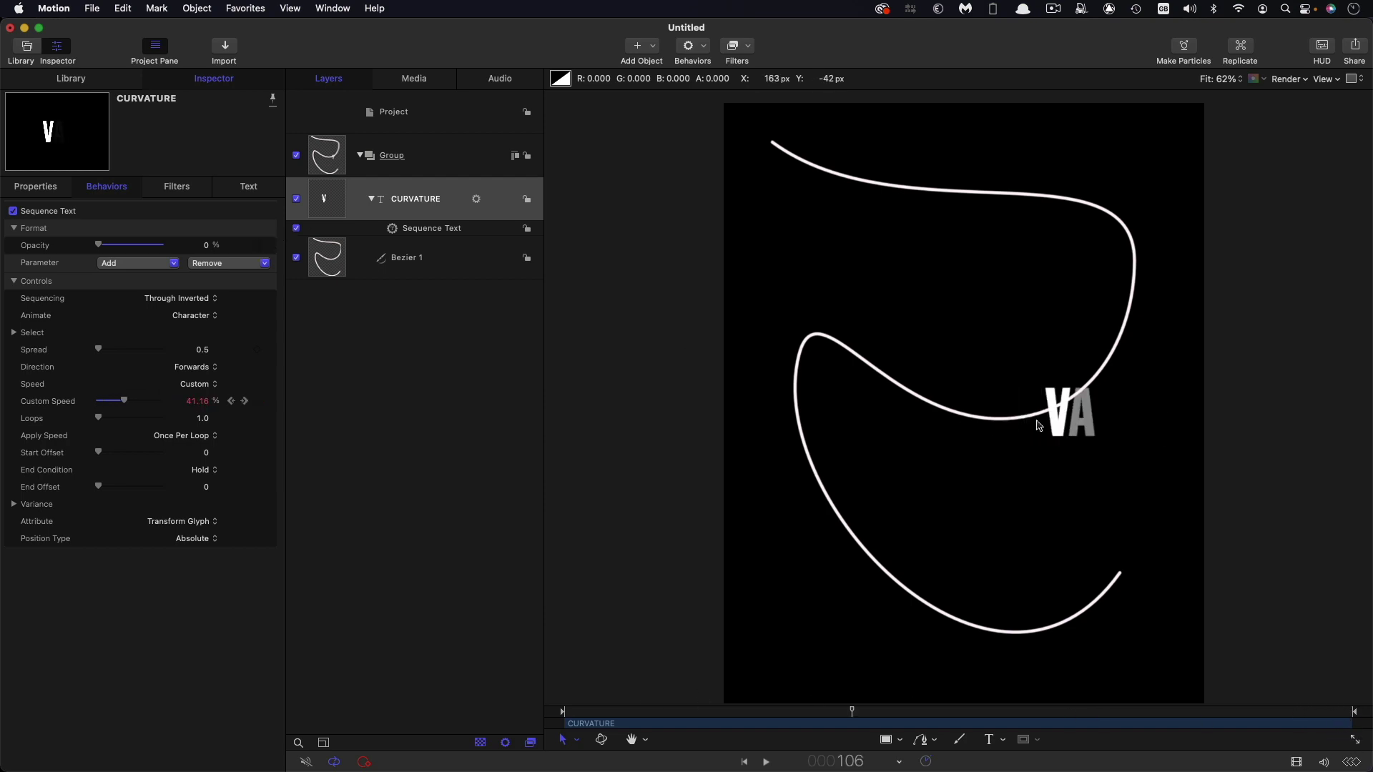
Set CURVATURE's tracking to -100%, deselect it, and preview an earlier frame
{"action": "left_click", "coordinate": [248, 188]}
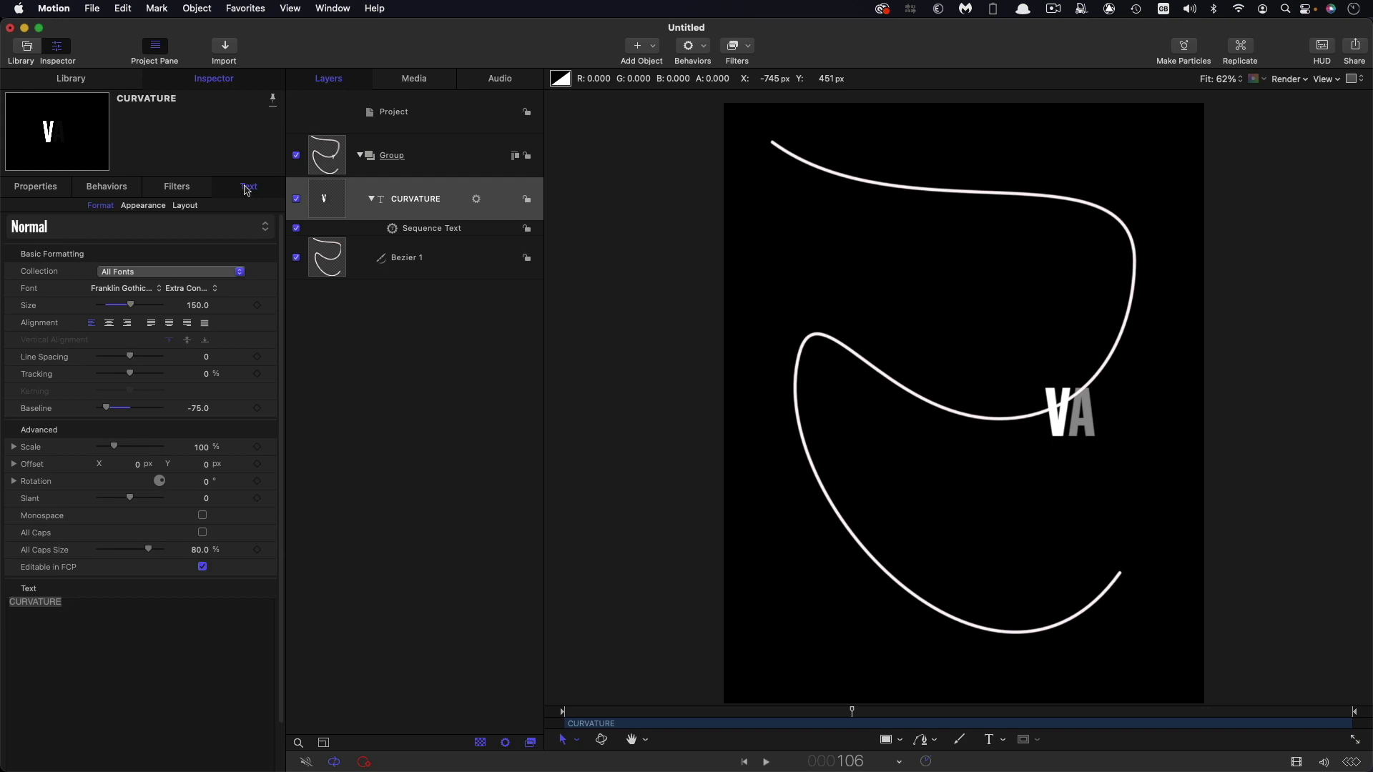
{"action": "left_click", "coordinate": [205, 377]}
{"action": "type", "text": "-100"}
{"action": "key", "text": "Return"}
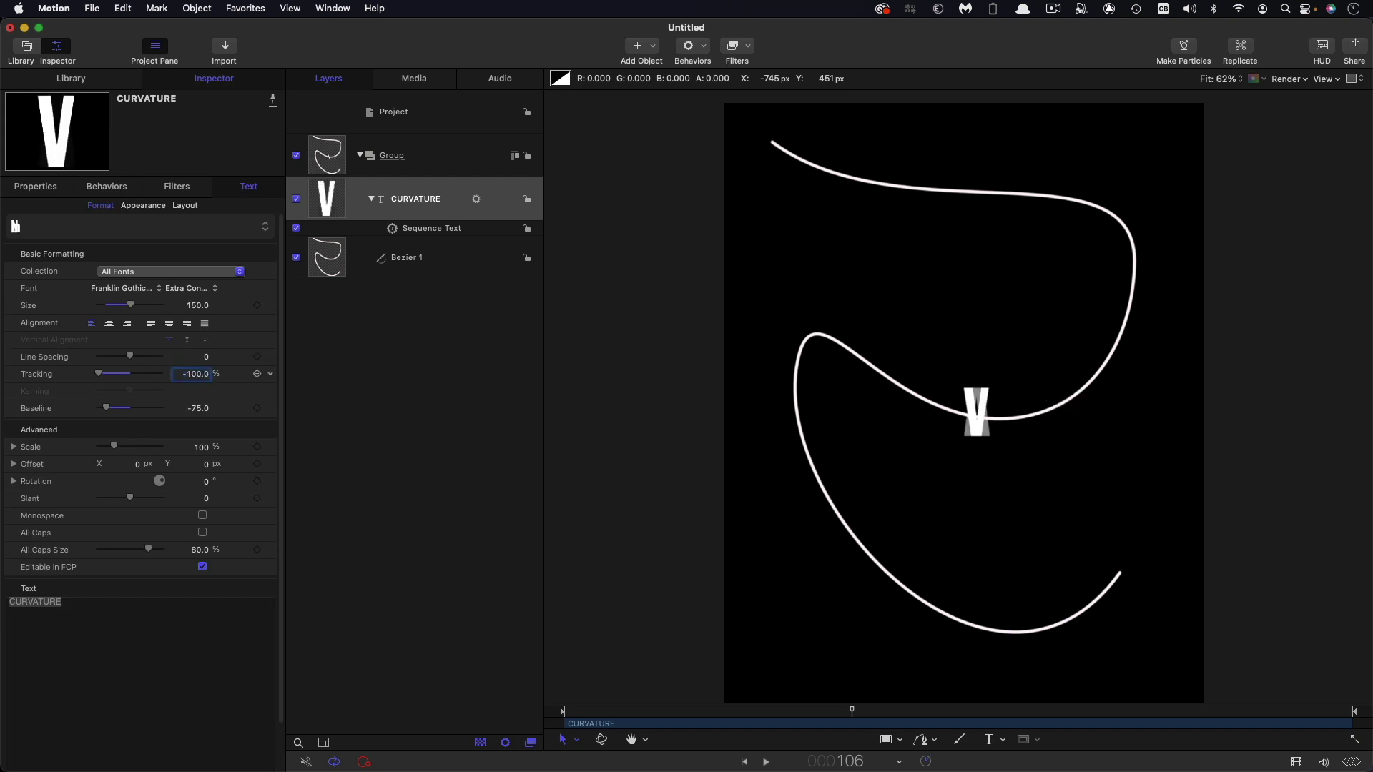
{"action": "left_click", "coordinate": [598, 583]}
{"action": "left_click_drag", "start_coordinate": [583, 711], "coordinate": [770, 741]}
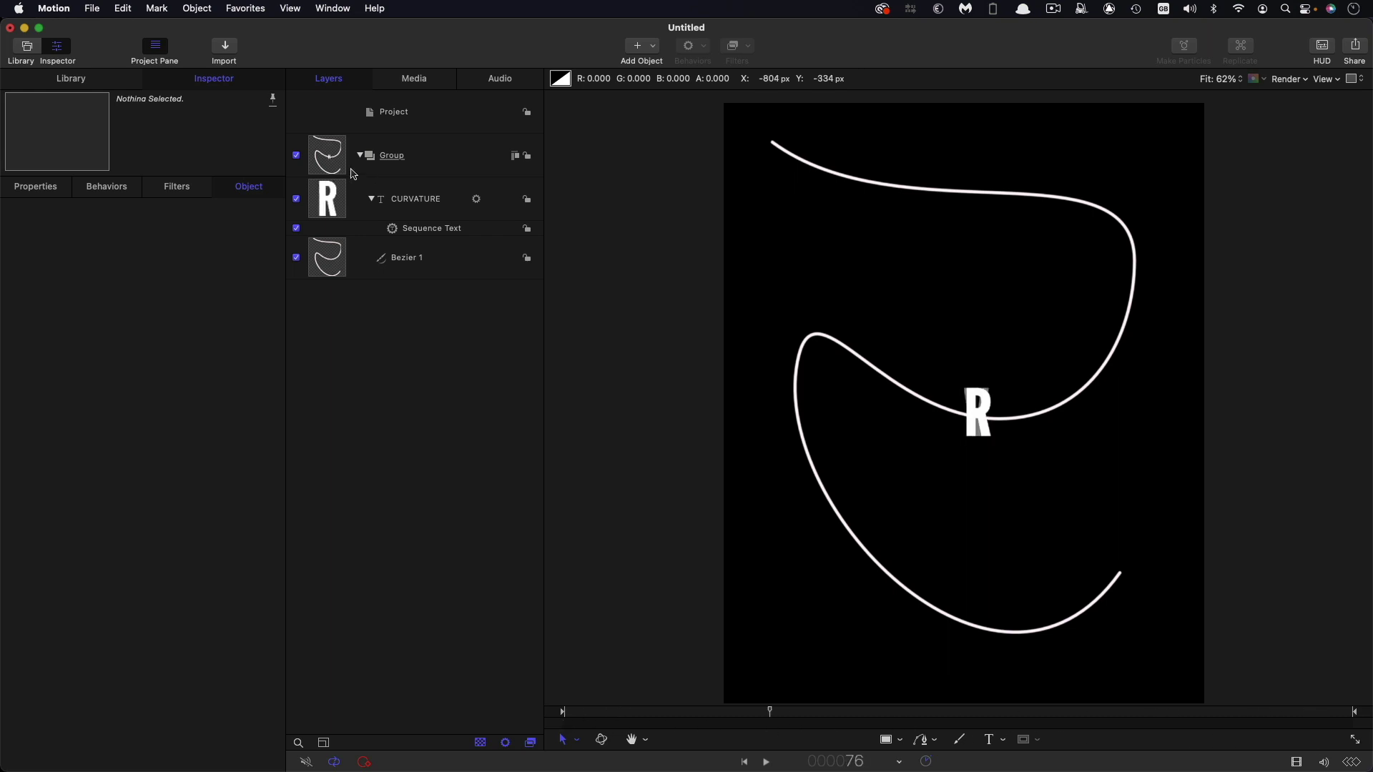
Move CURVATURE above the Bezier group into its own Group 1
{"action": "left_click", "coordinate": [327, 259]}
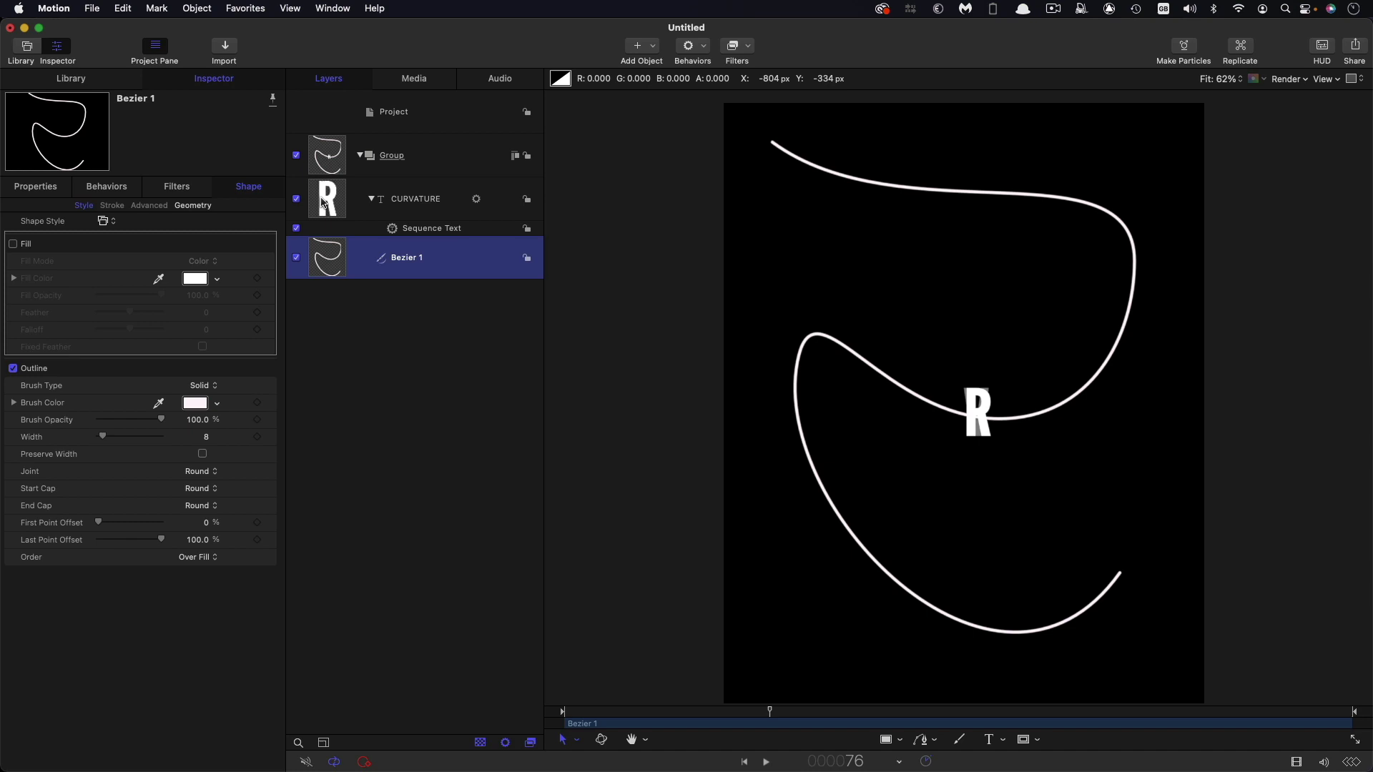
{"action": "left_click_drag", "start_coordinate": [323, 200], "coordinate": [371, 129]}
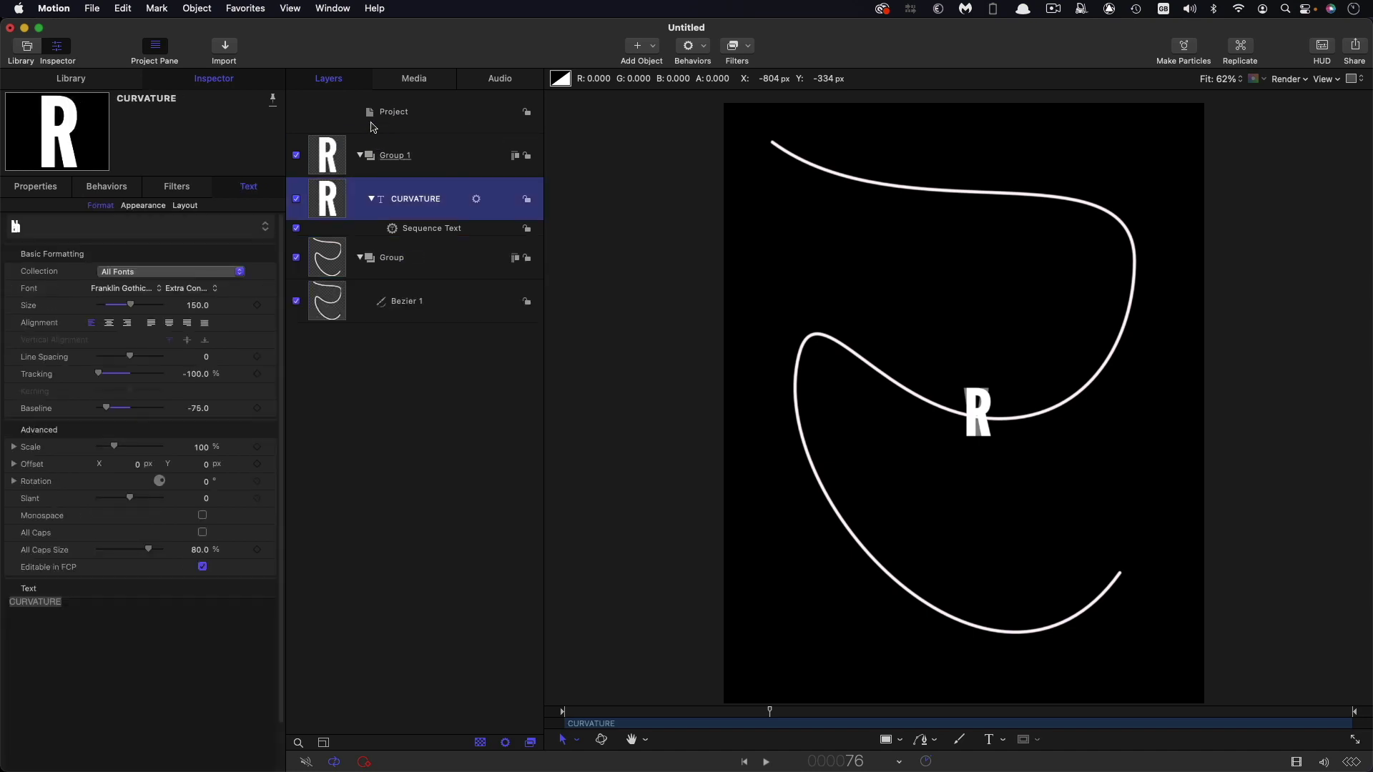
{"action": "left_click", "coordinate": [321, 149]}
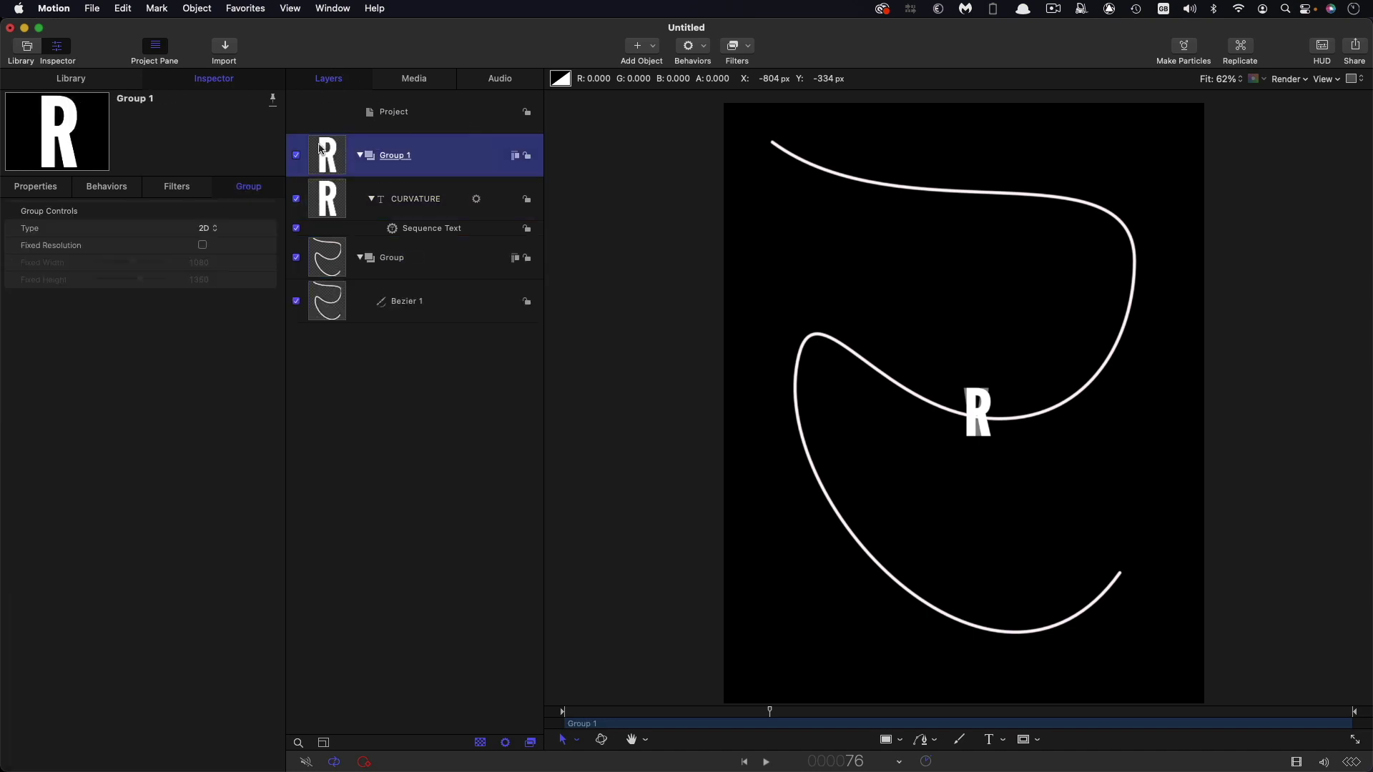
Make a Clone Layer of Group 1 and switch the original Group 1 off
{"action": "right_click", "coordinate": [321, 150]}
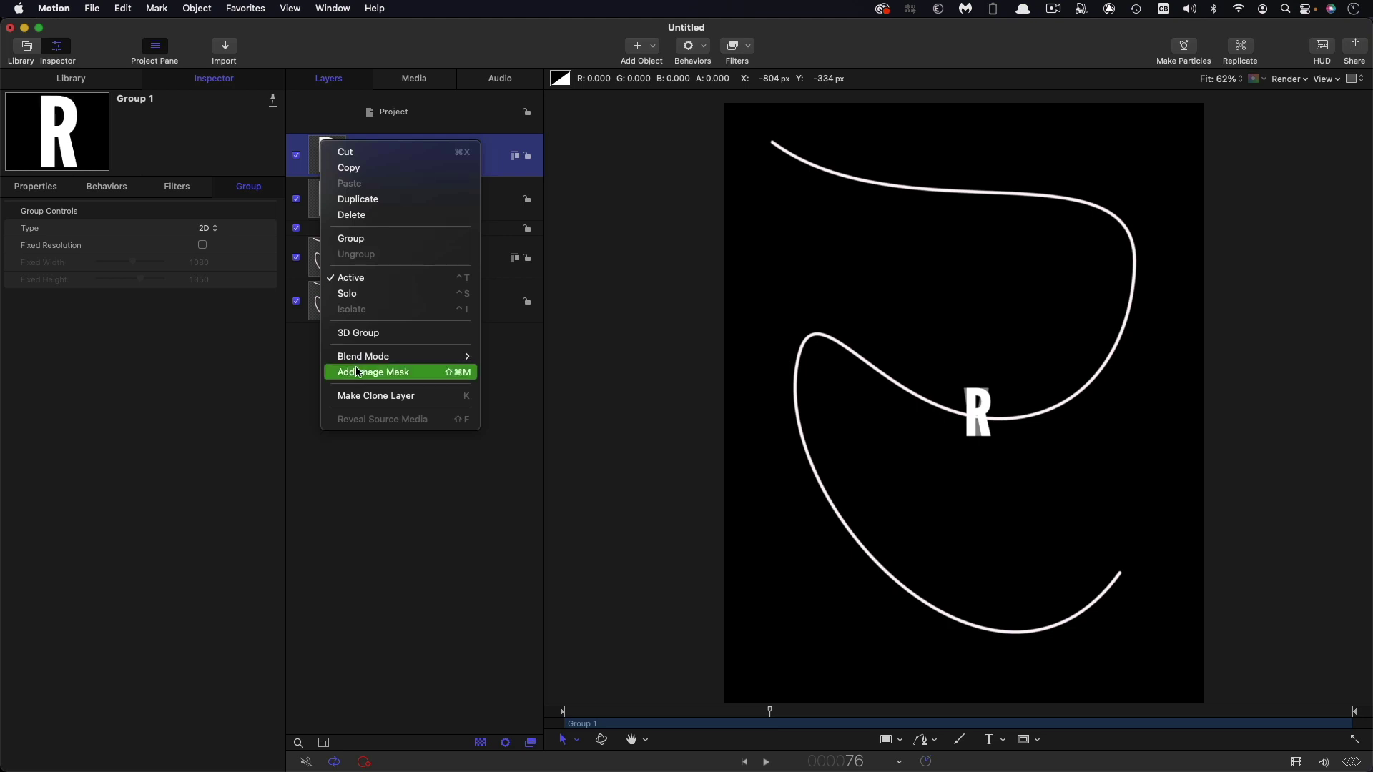
{"action": "left_click", "coordinate": [358, 396]}
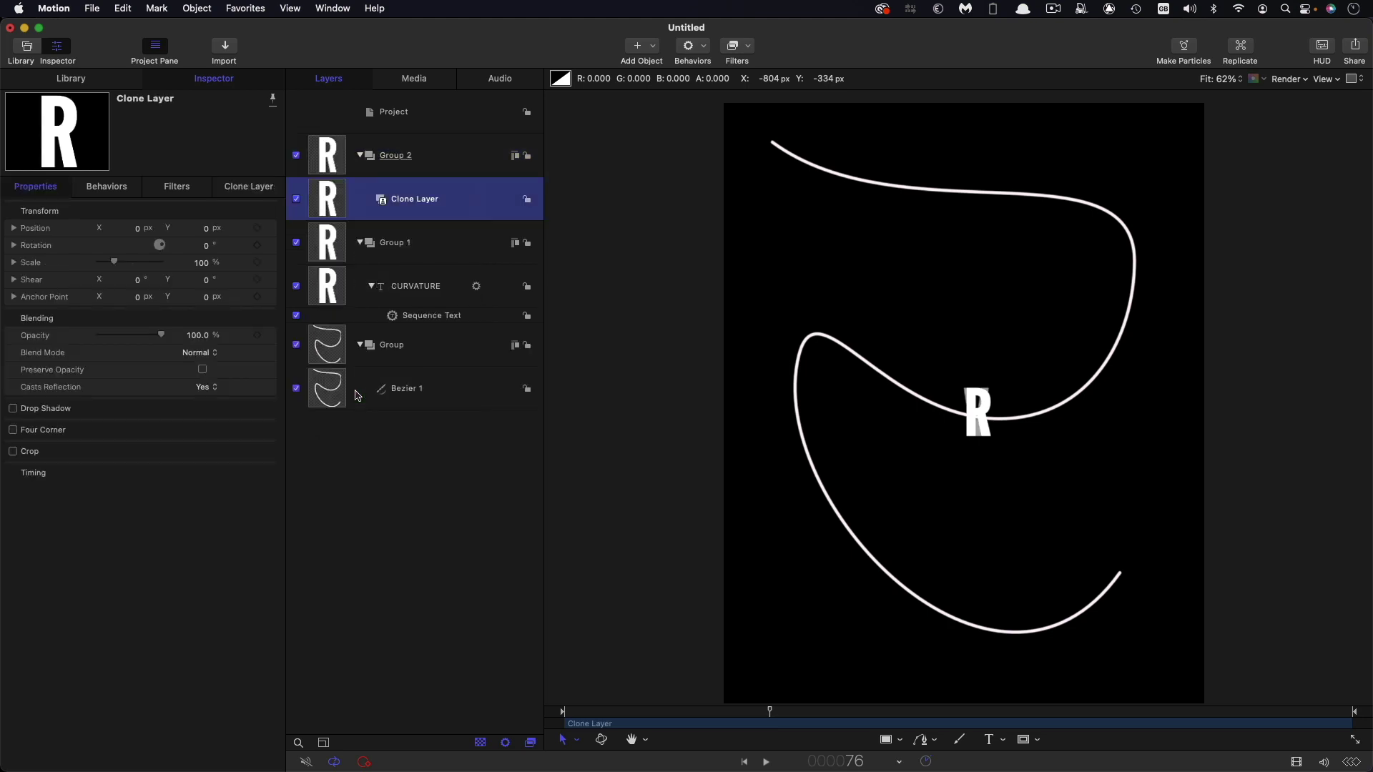
{"action": "left_click", "coordinate": [297, 242]}
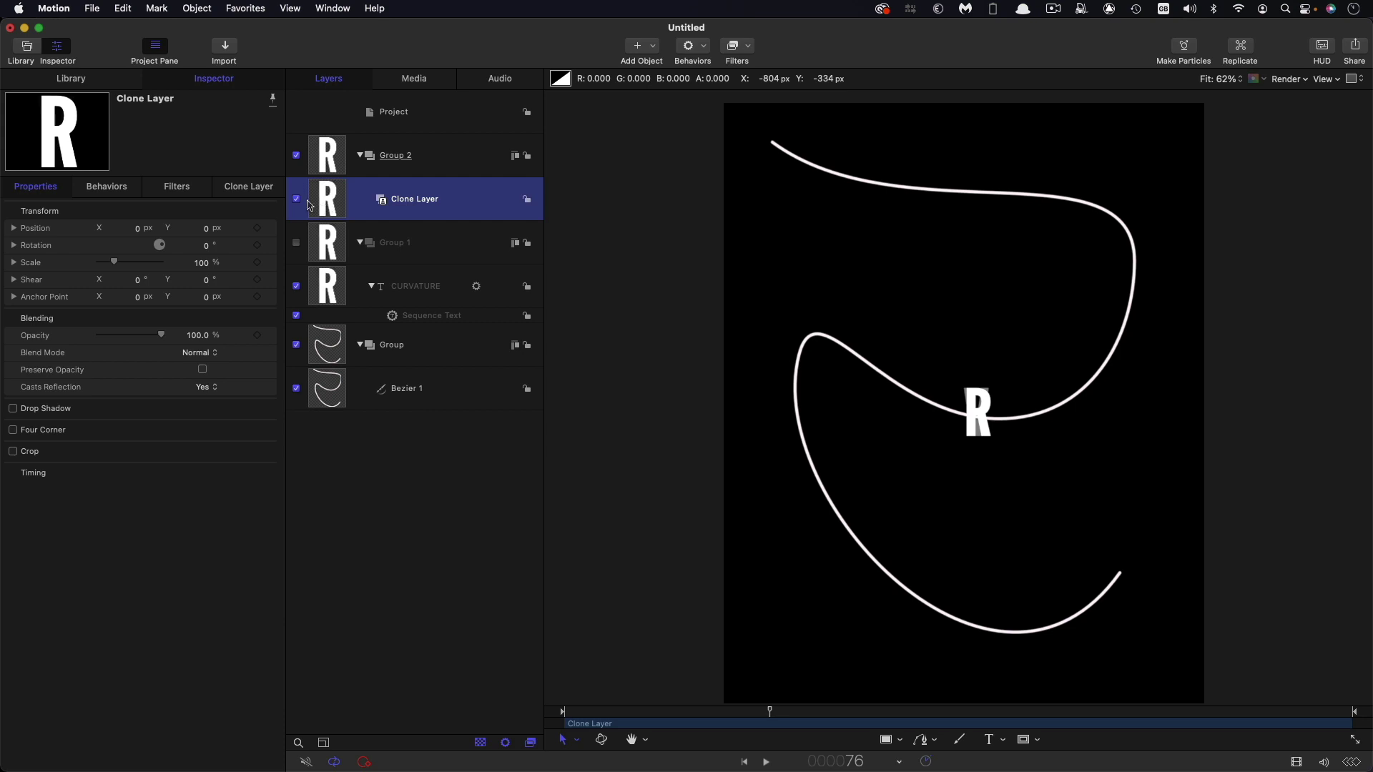
{"action": "left_click", "coordinate": [195, 8]}
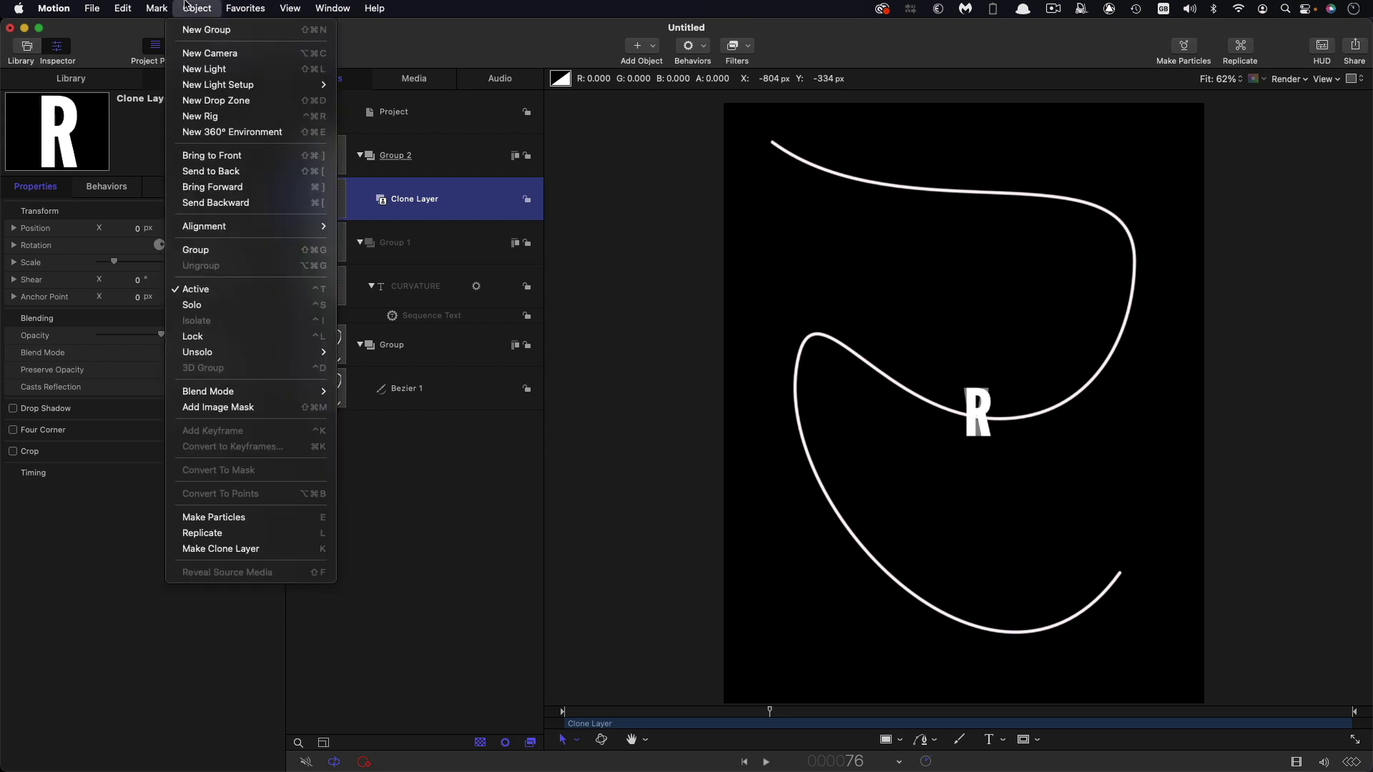
Replicate the clone layer along Bezier 1 geometry with 288 points
{"action": "left_click", "coordinate": [239, 535]}
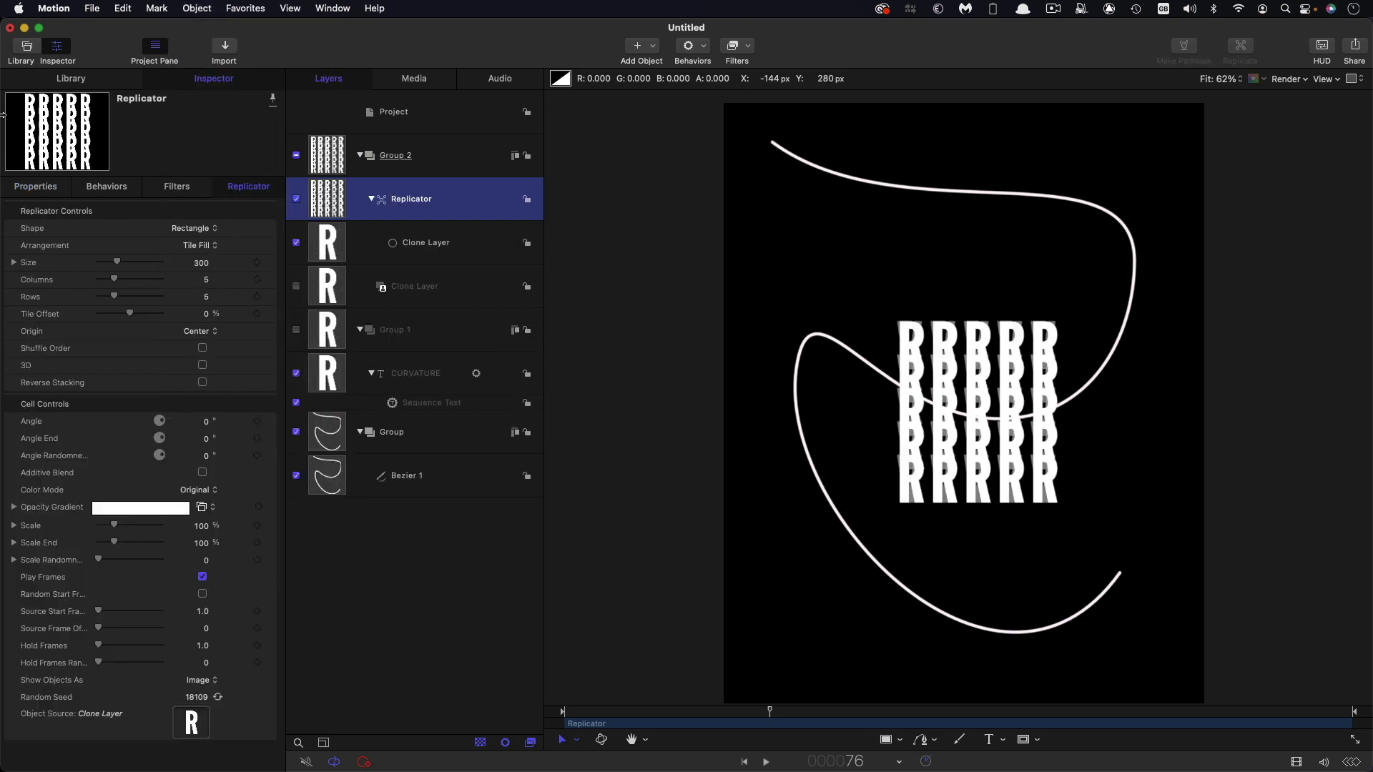
{"action": "left_click", "coordinate": [194, 228]}
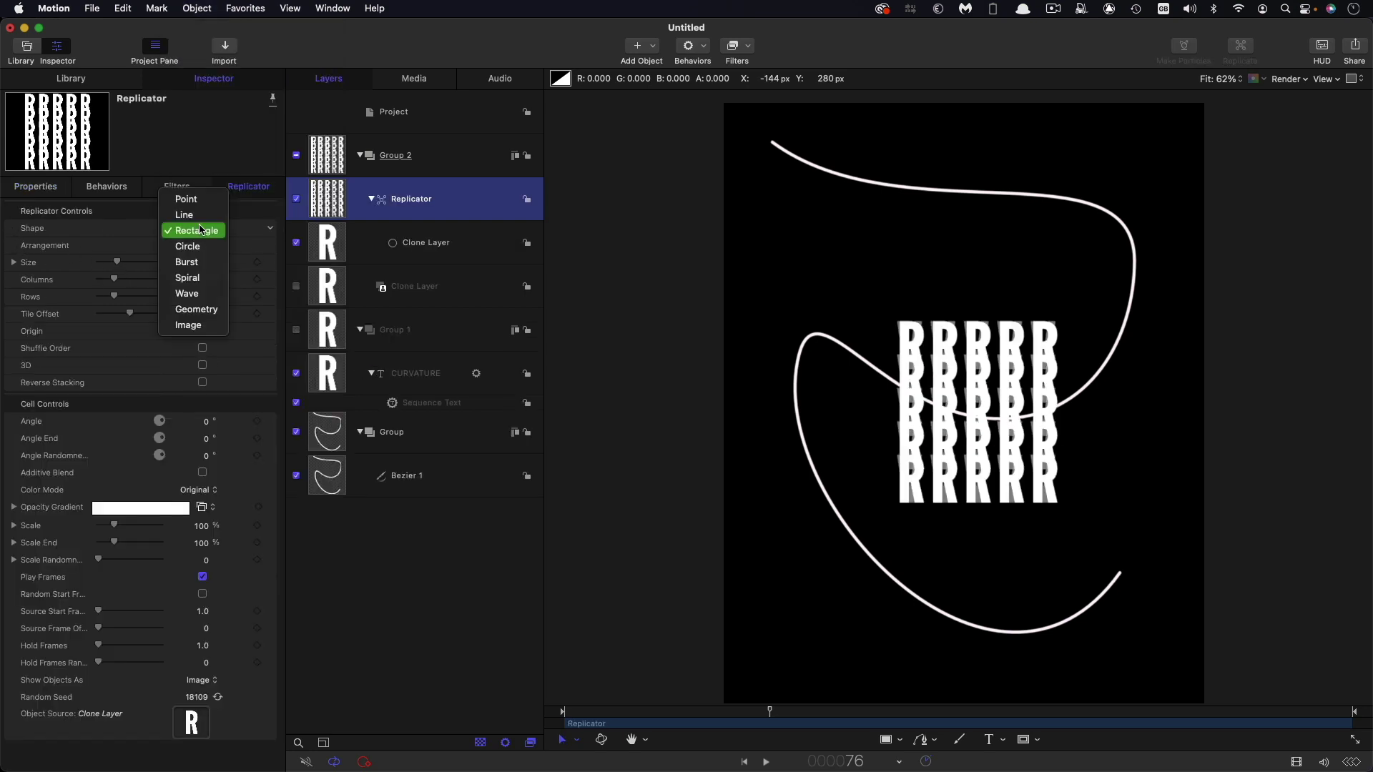
{"action": "left_click", "coordinate": [204, 315]}
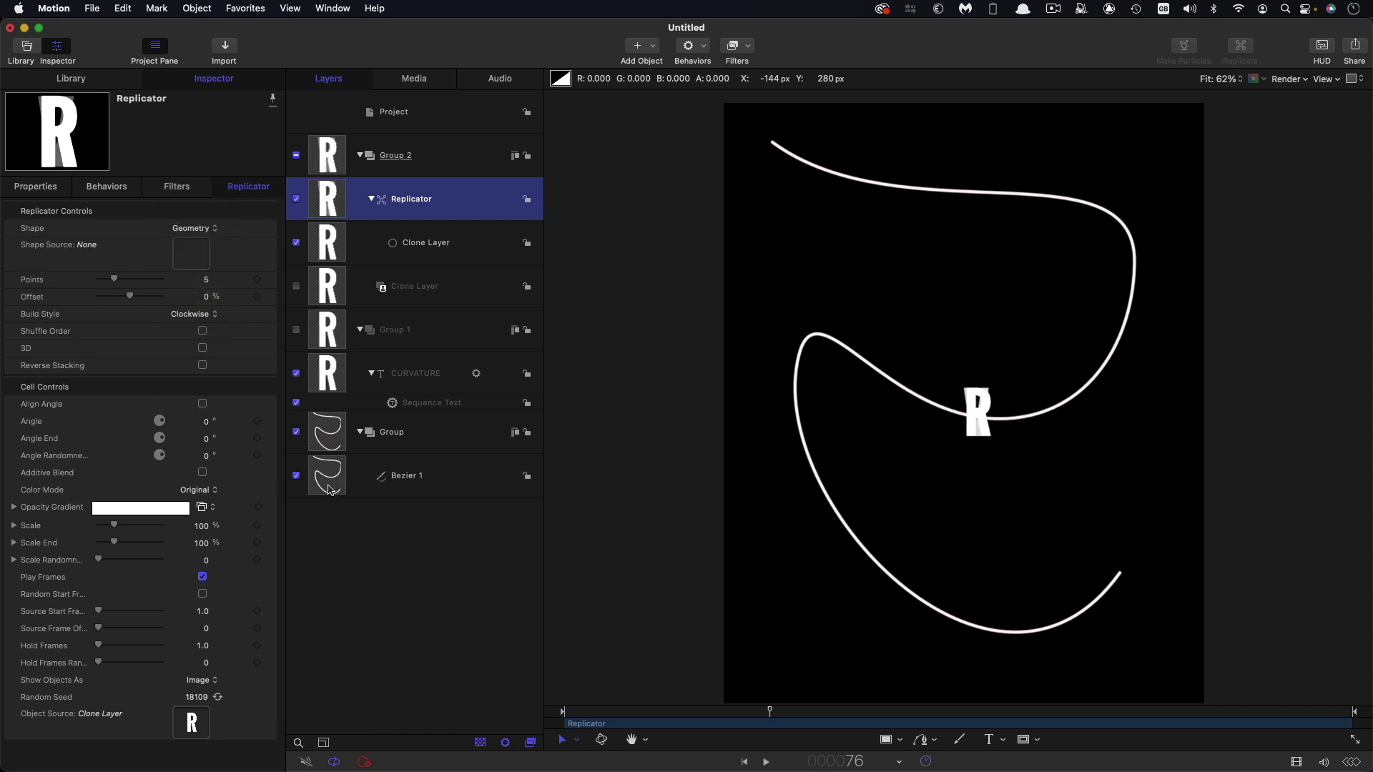
{"action": "left_click_drag", "start_coordinate": [331, 490], "coordinate": [183, 255]}
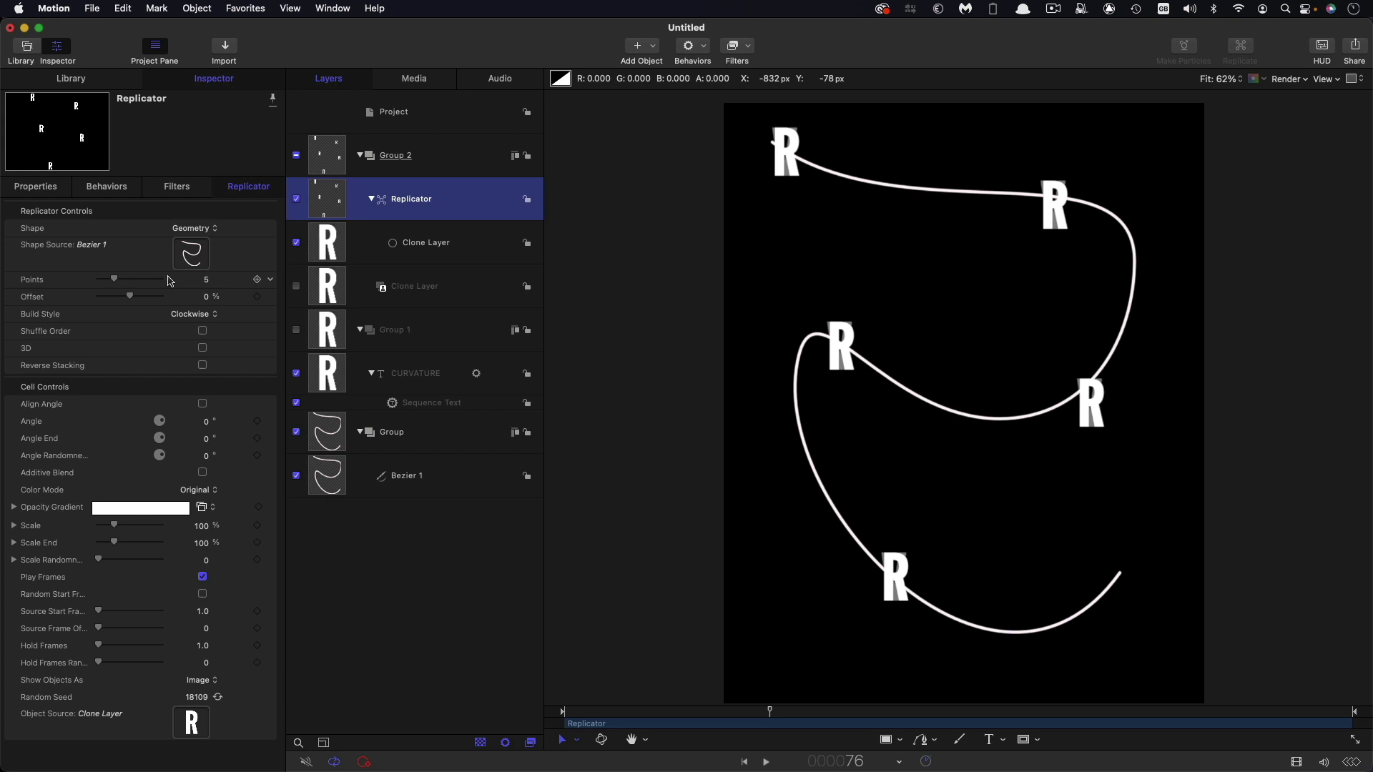
{"action": "left_click", "coordinate": [206, 280]}
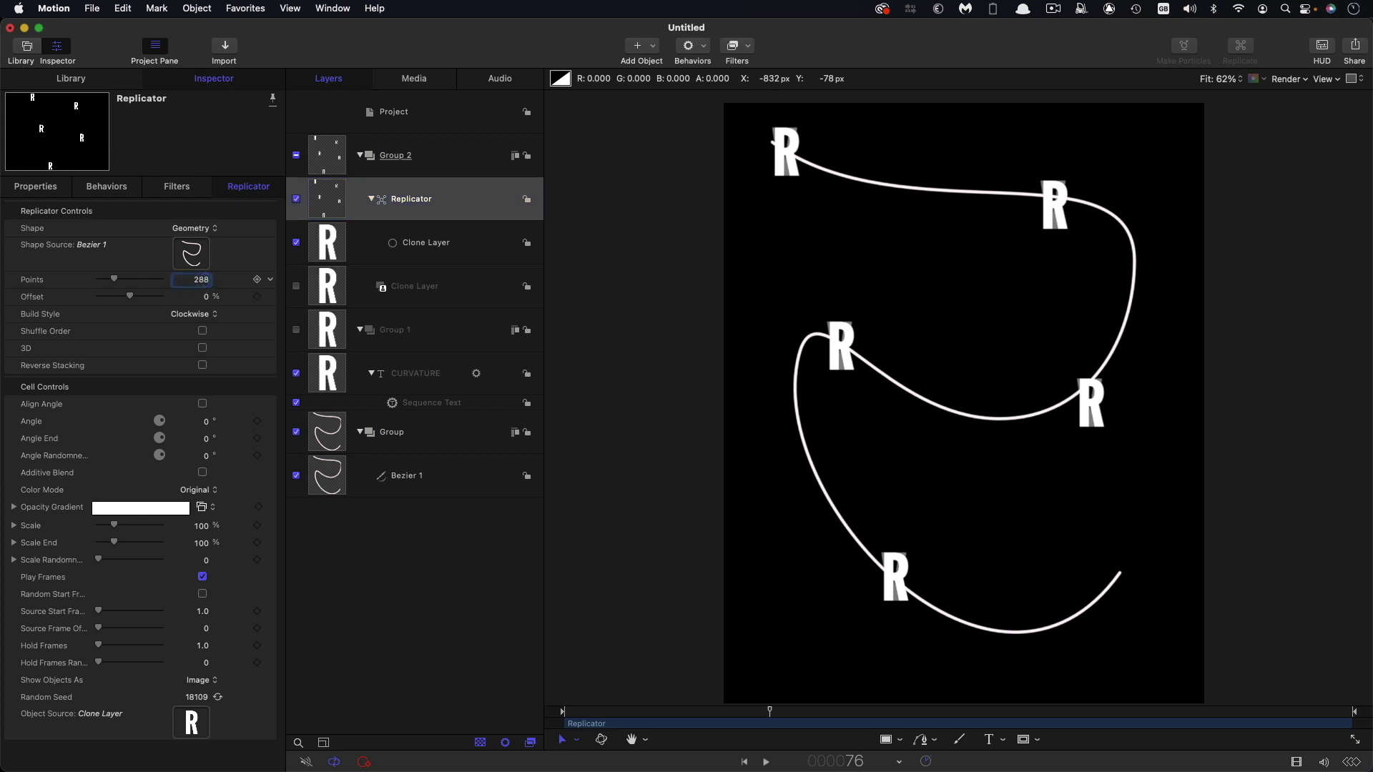
{"action": "type", "text": "288"}
{"action": "key", "text": "Return"}
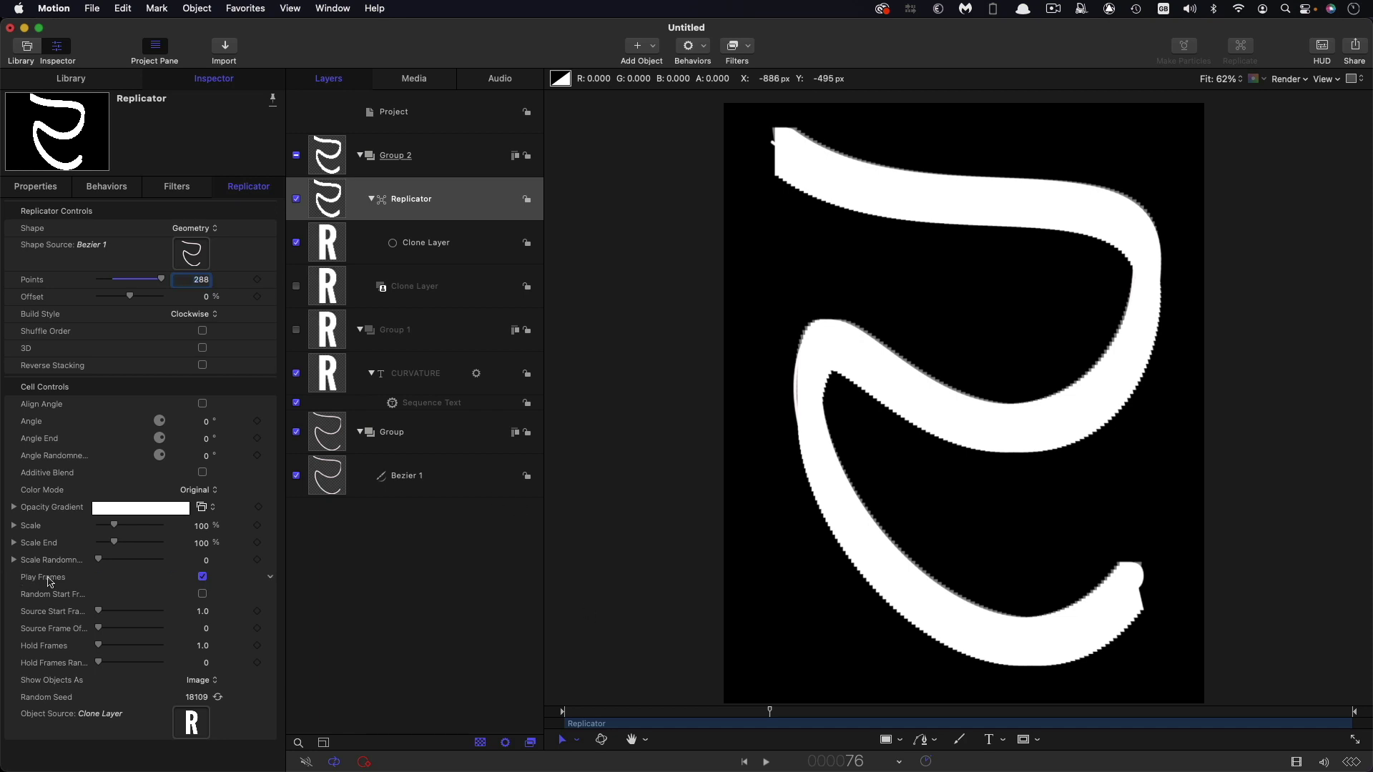
Stop the clones playing their frames and set the source frame offset to 1
{"action": "left_click", "coordinate": [203, 578]}
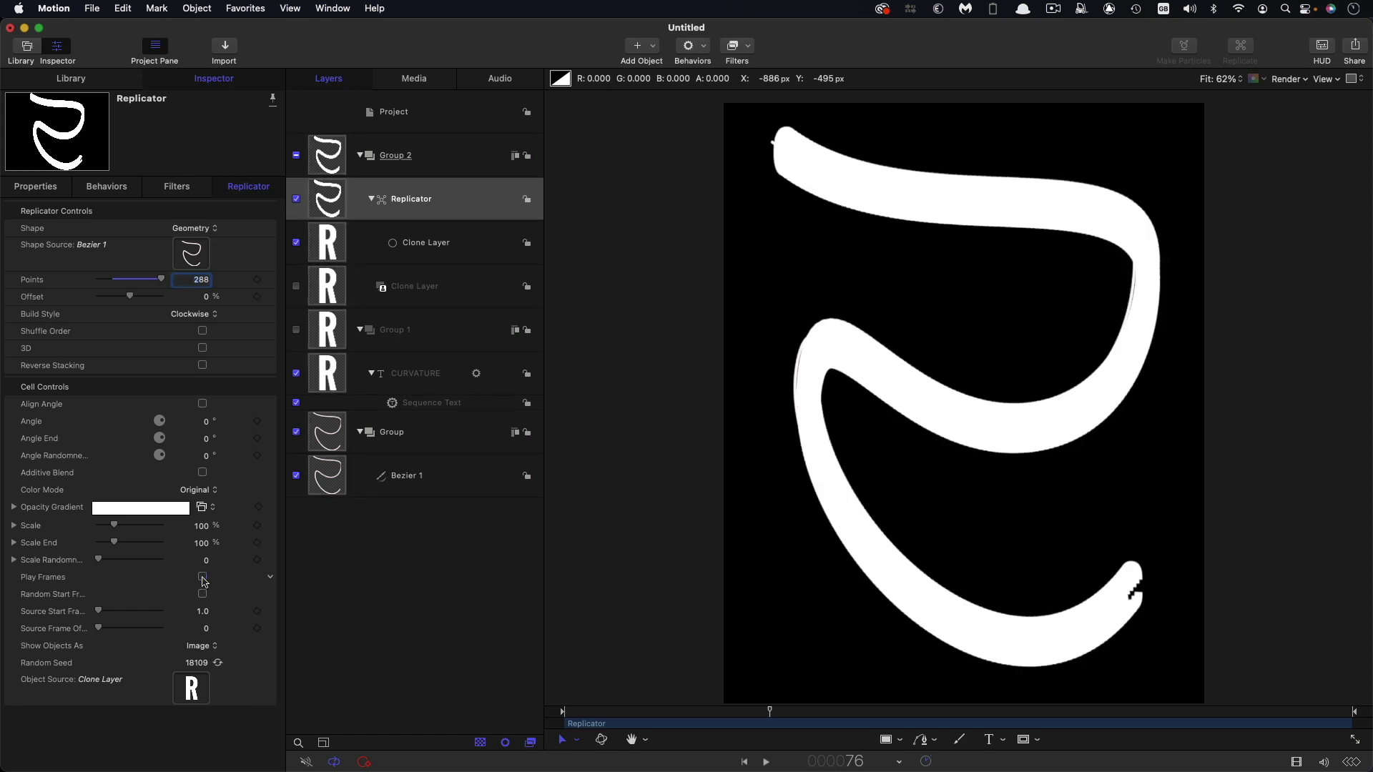
{"action": "left_click", "coordinate": [207, 629]}
{"action": "left_click_drag", "start_coordinate": [286, 623], "coordinate": [368, 615]}
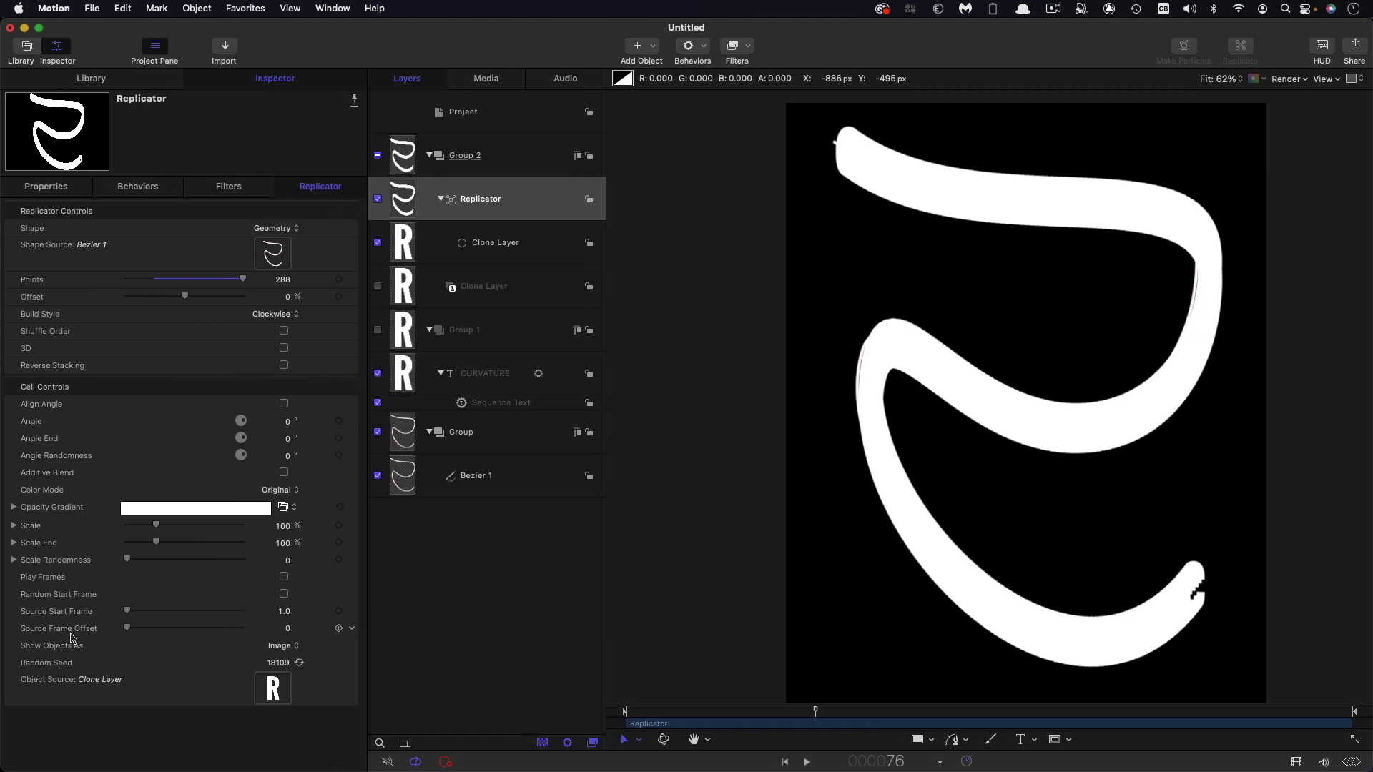
{"action": "left_click", "coordinate": [284, 630]}
{"action": "type", "text": "1"}
{"action": "key", "text": "Return"}
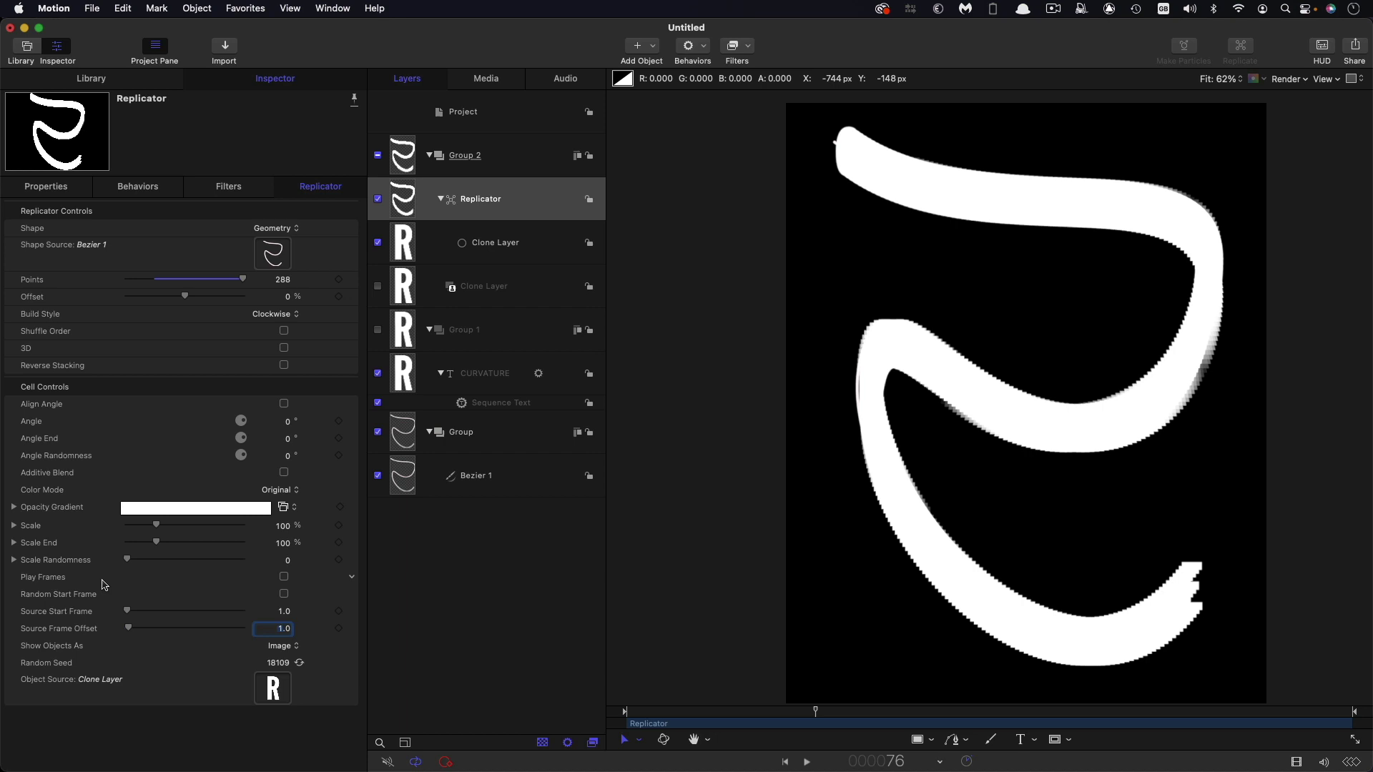
Set the opacity gradient's first stop to 10% opacity
{"action": "left_click", "coordinate": [14, 507]}
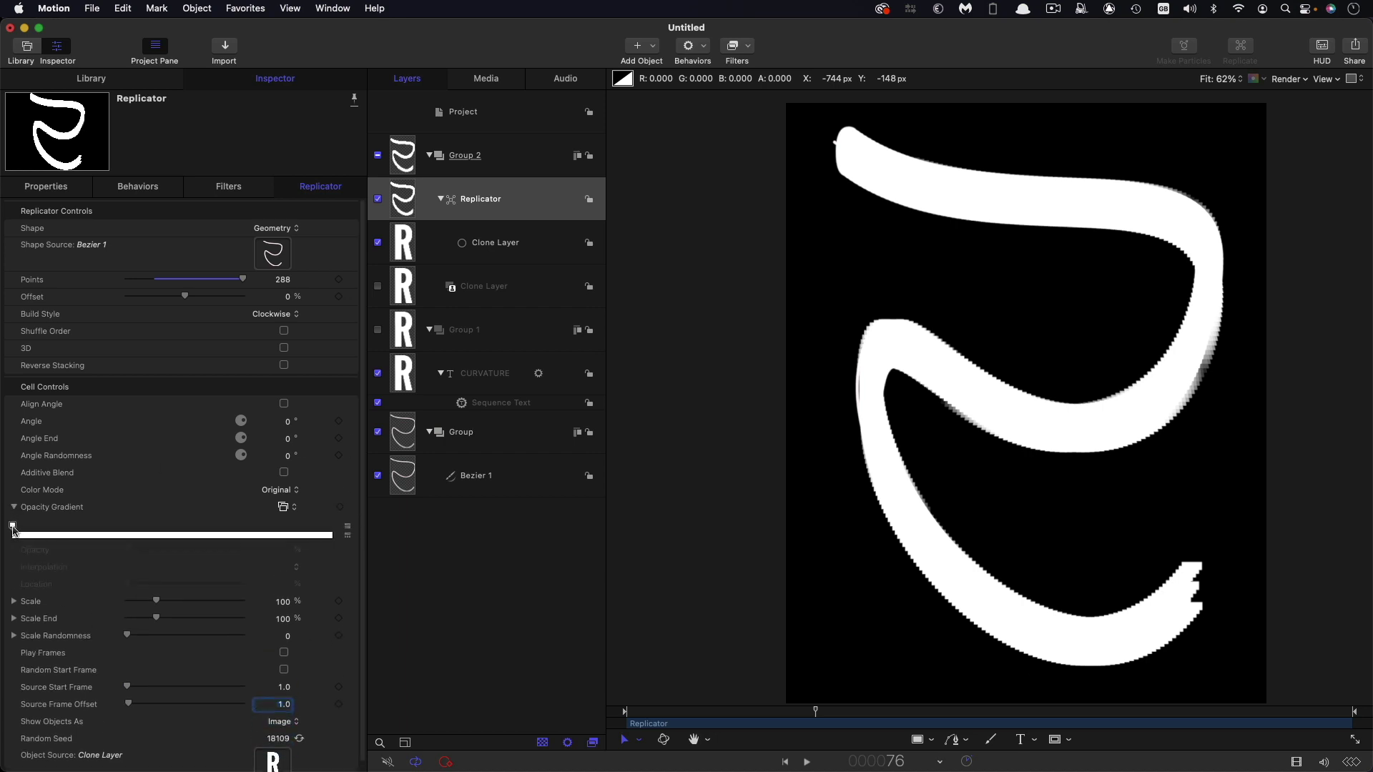
{"action": "left_click", "coordinate": [12, 527]}
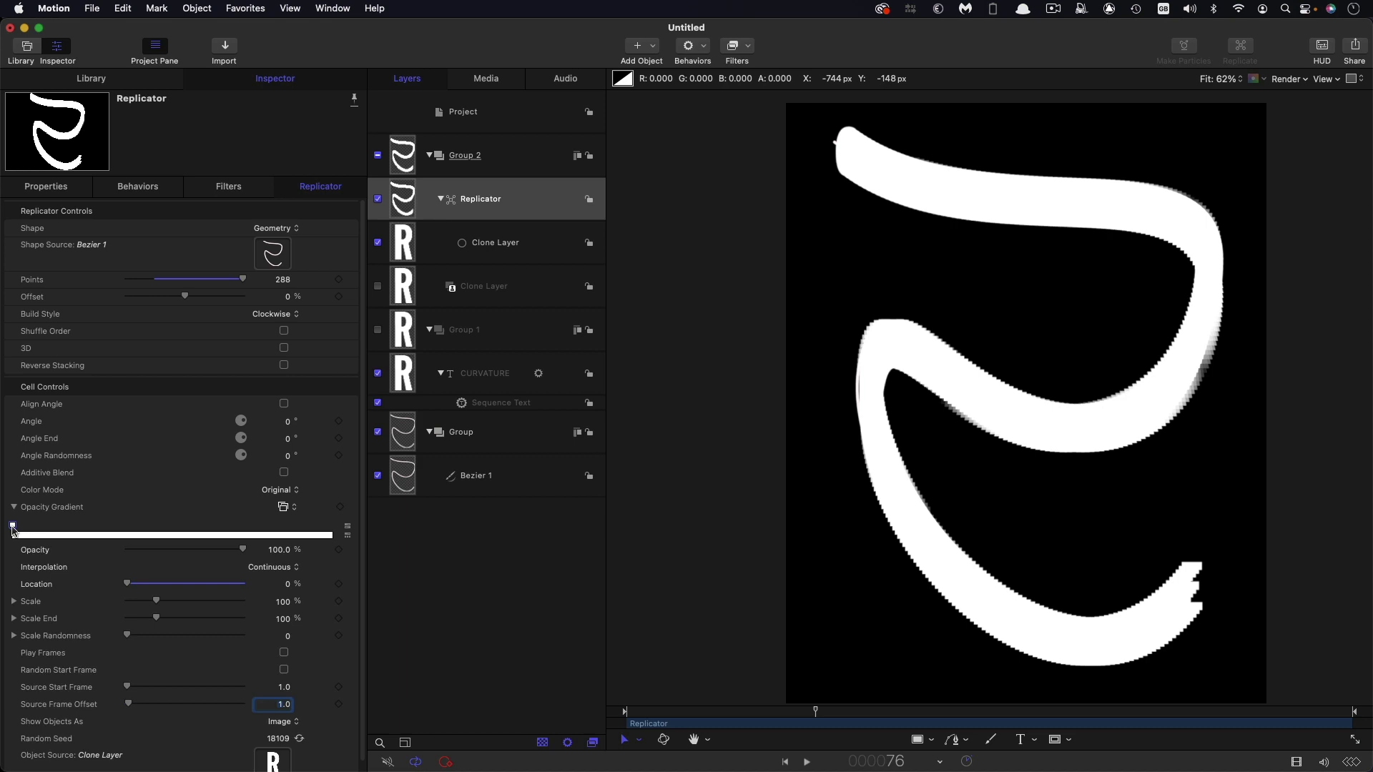
{"action": "left_click", "coordinate": [281, 549]}
{"action": "type", "text": "10"}
{"action": "key", "text": "Return"}
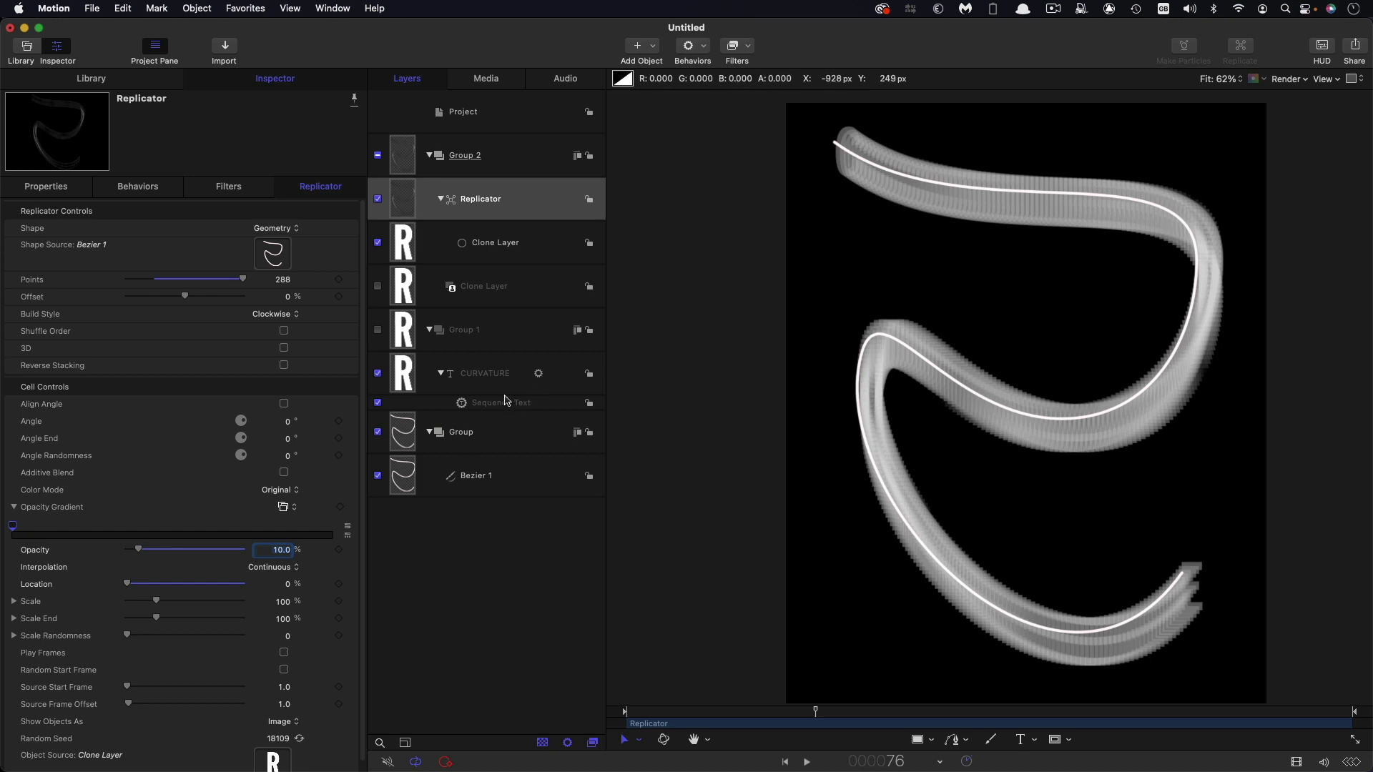
Hide the Bezier 1 guide curve and try 480 replicator points
{"action": "left_click", "coordinate": [379, 476]}
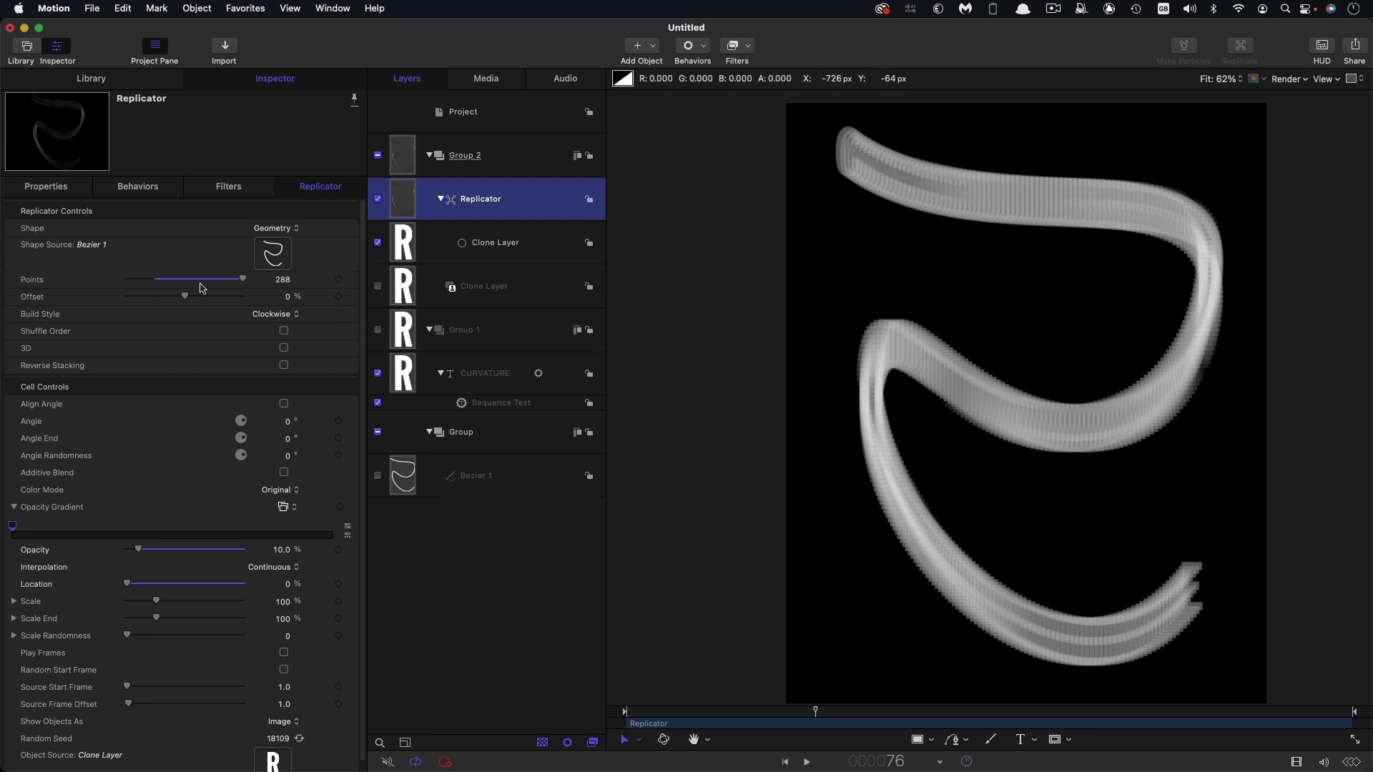
{"action": "left_click", "coordinate": [285, 280]}
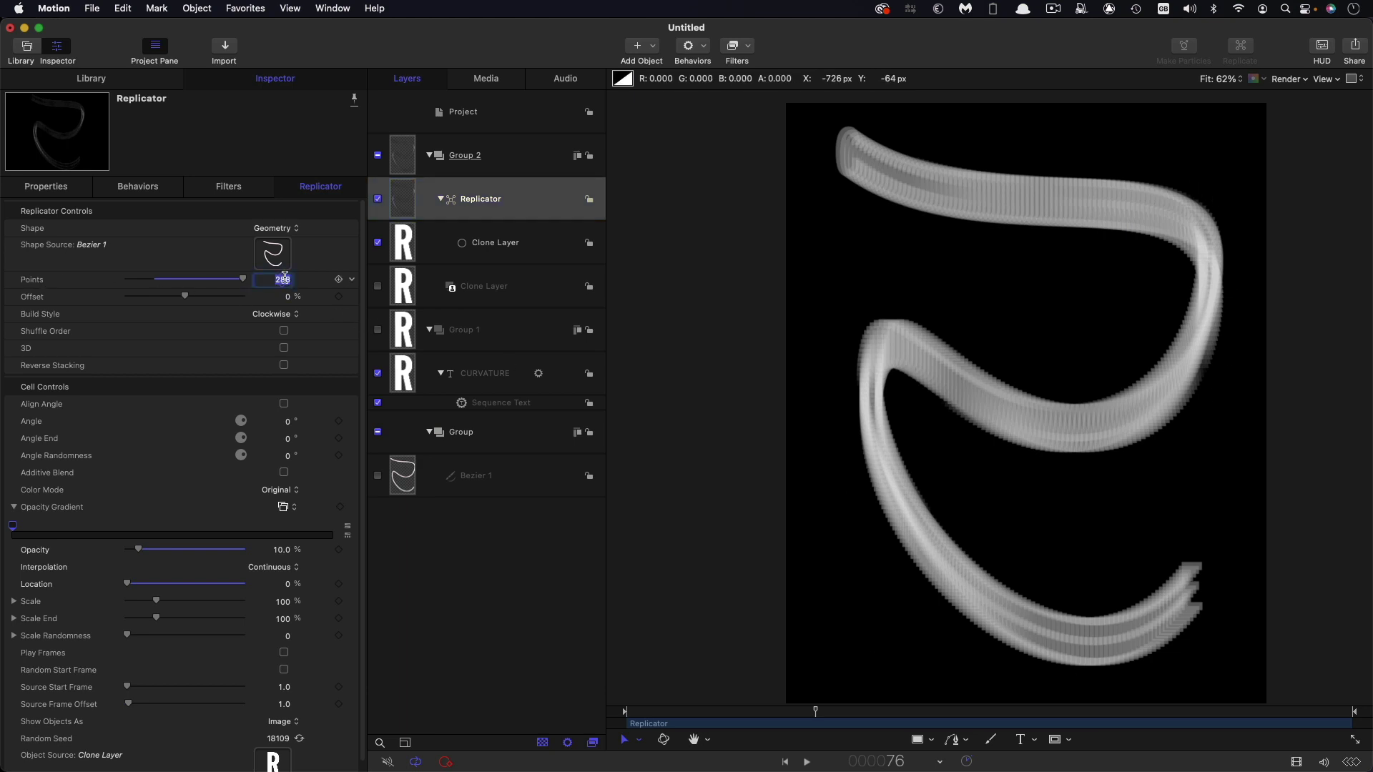
{"action": "type", "text": "480"}
{"action": "key", "text": "Return"}
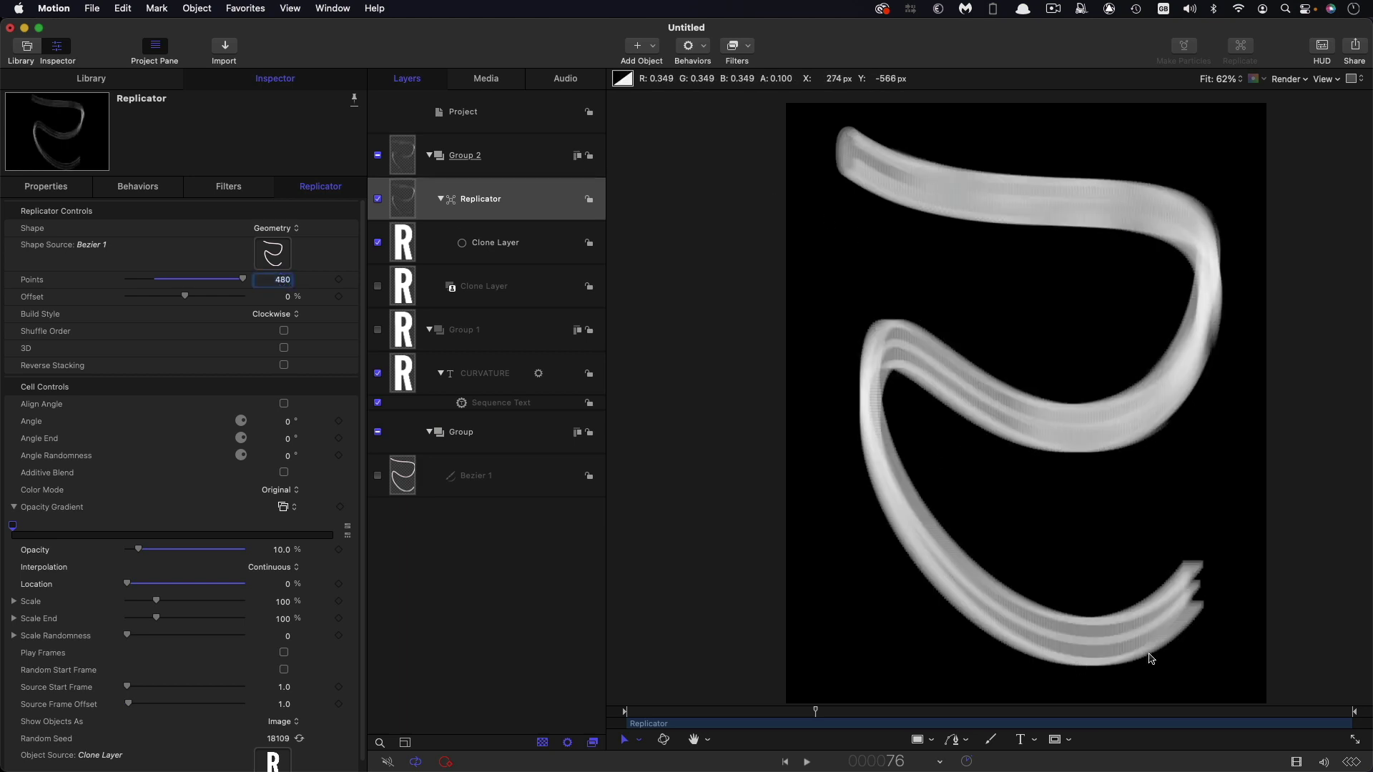
Enable Additive Blend on the Replicator and set its points back to 288
{"action": "left_click", "coordinate": [284, 473]}
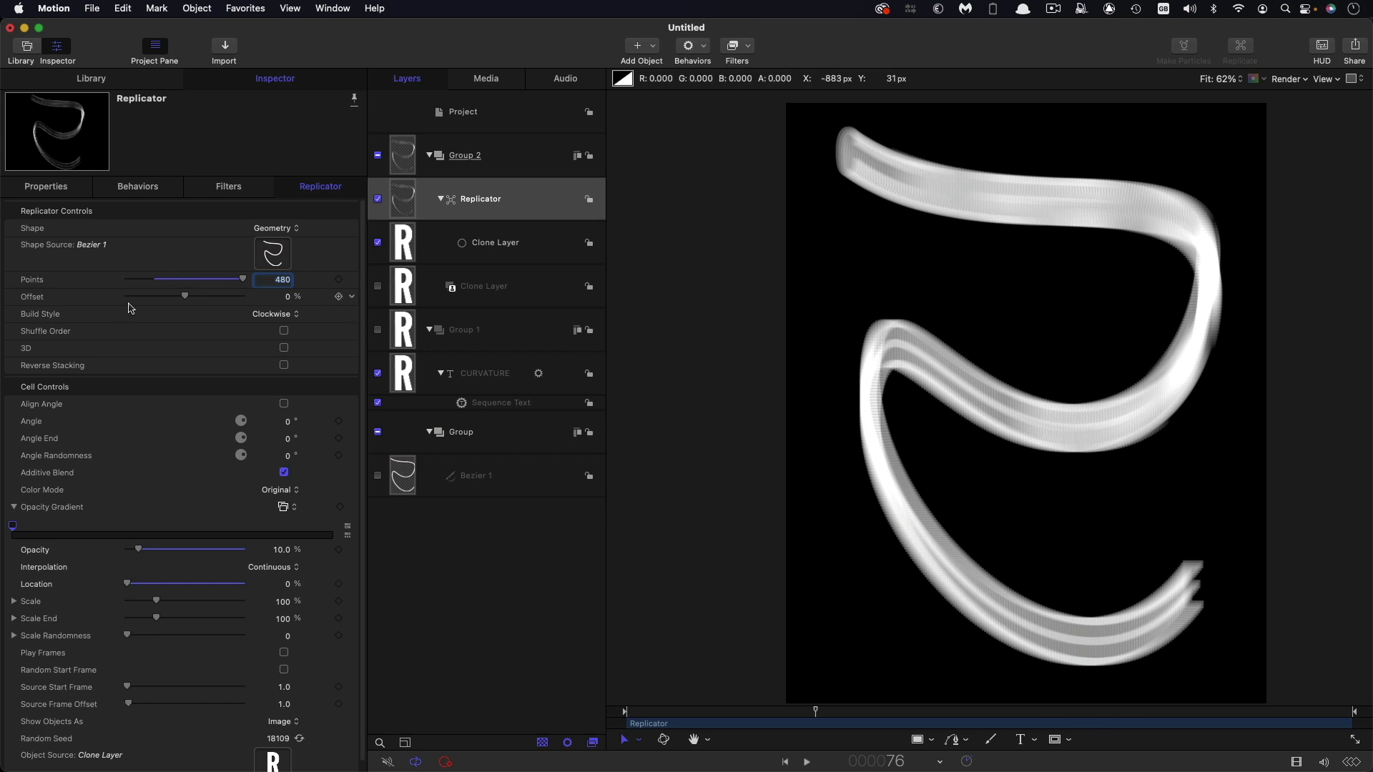
{"action": "left_click", "coordinate": [284, 279]}
{"action": "type", "text": "288"}
{"action": "key", "text": "Return"}
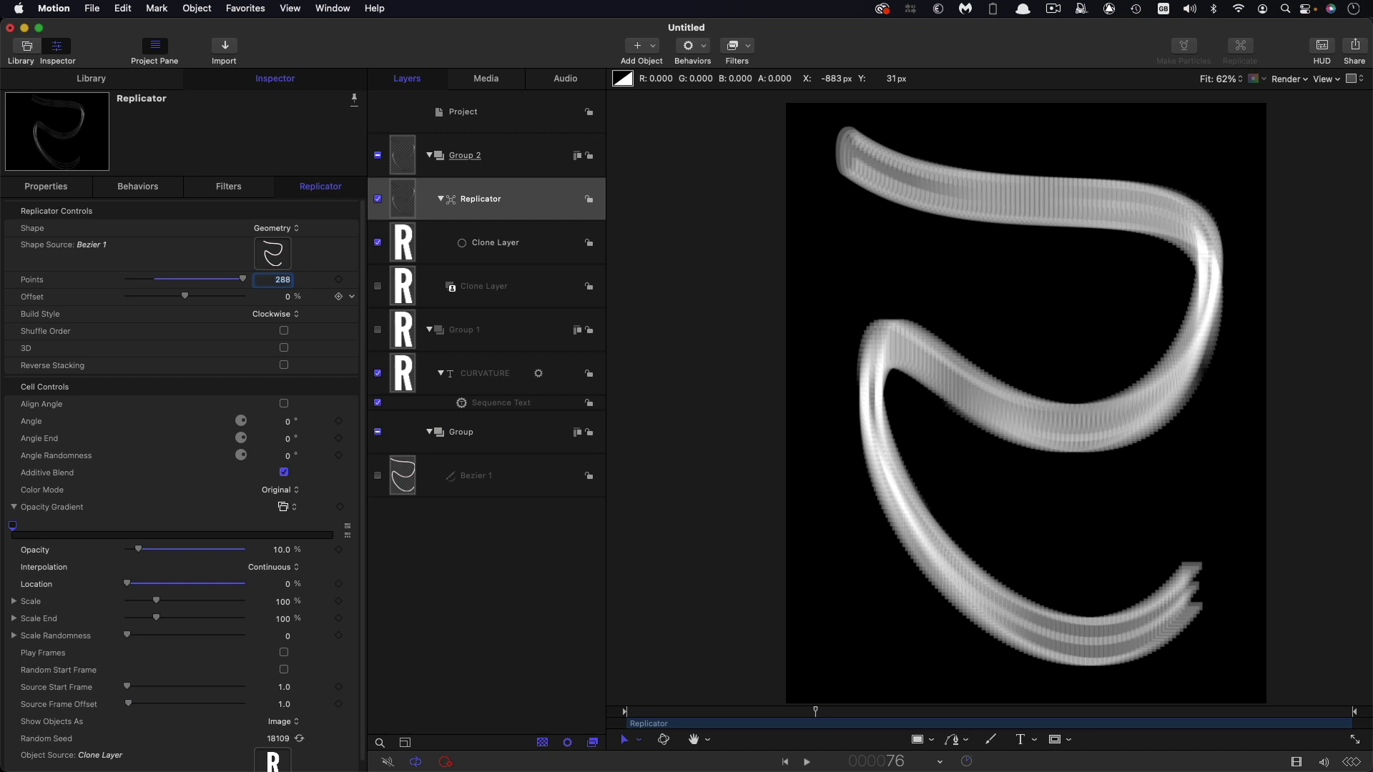
{"action": "left_click", "coordinate": [403, 199]}
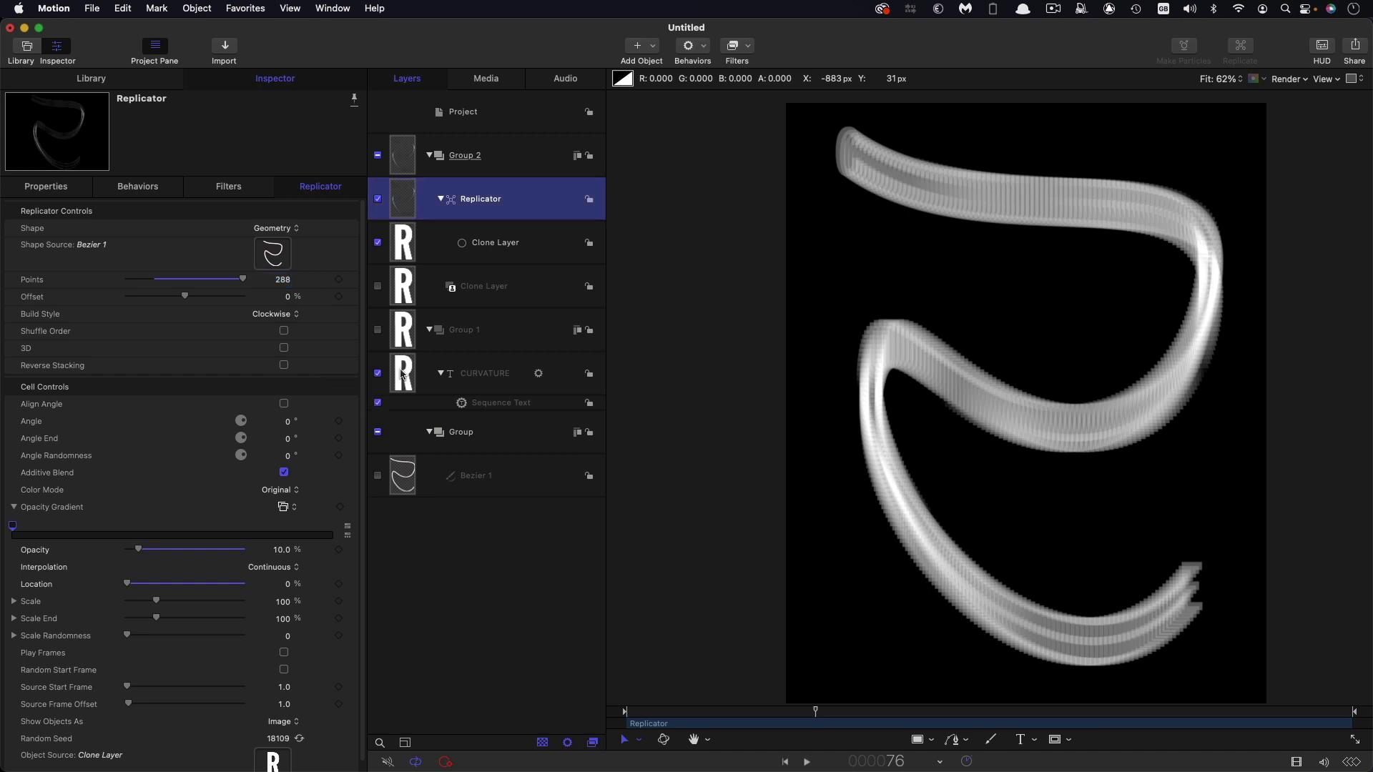
Render CURVATURE as outline only, with Face off and a cyan-blue outline at 62% saturation
{"action": "left_click", "coordinate": [403, 373]}
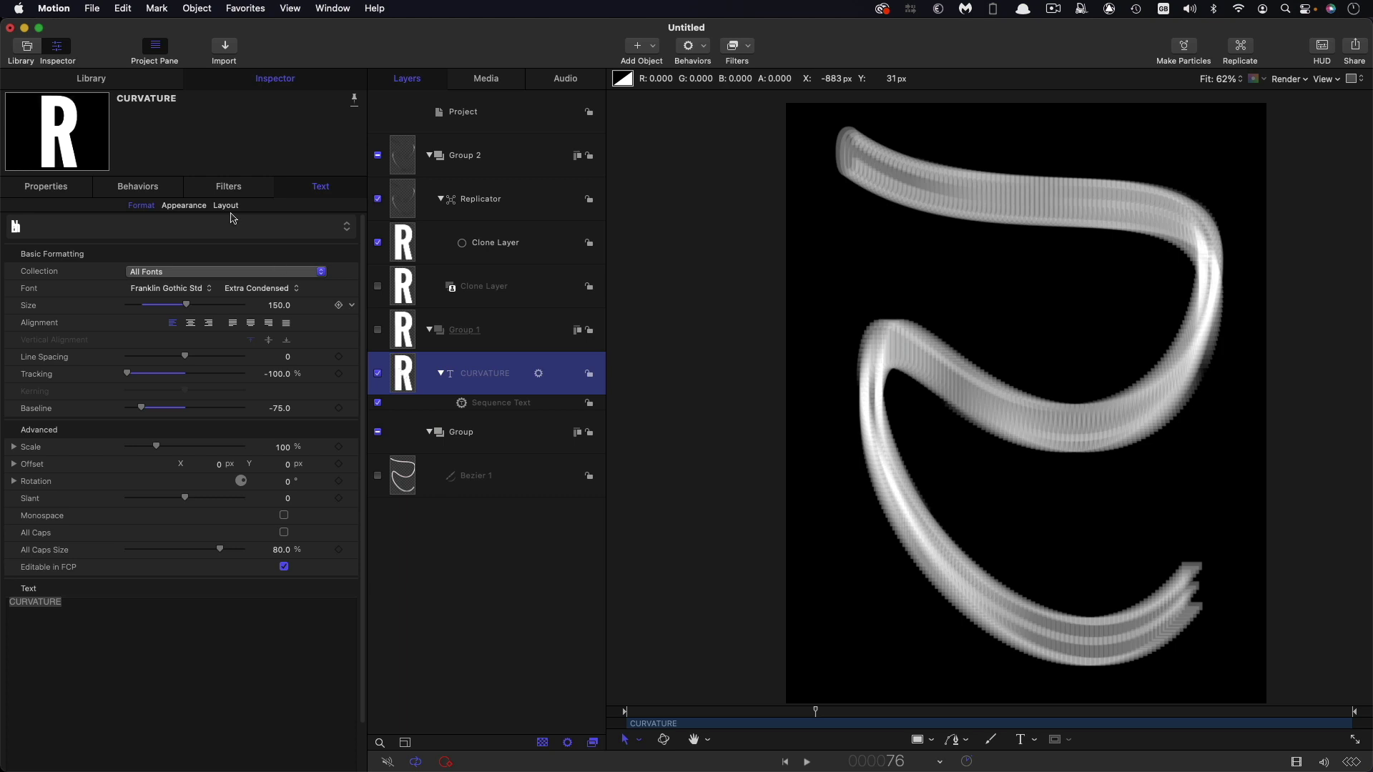
{"action": "left_click", "coordinate": [180, 206]}
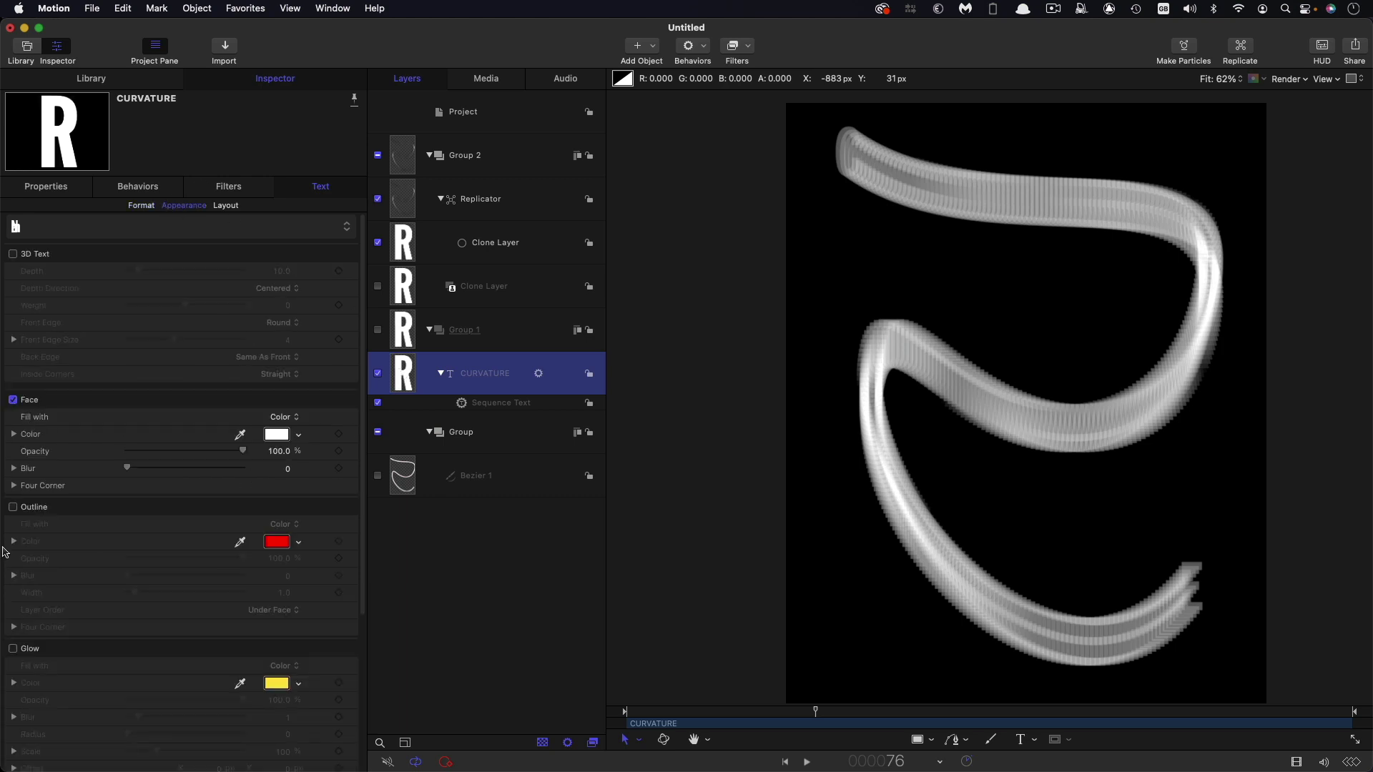
{"action": "left_click", "coordinate": [13, 400]}
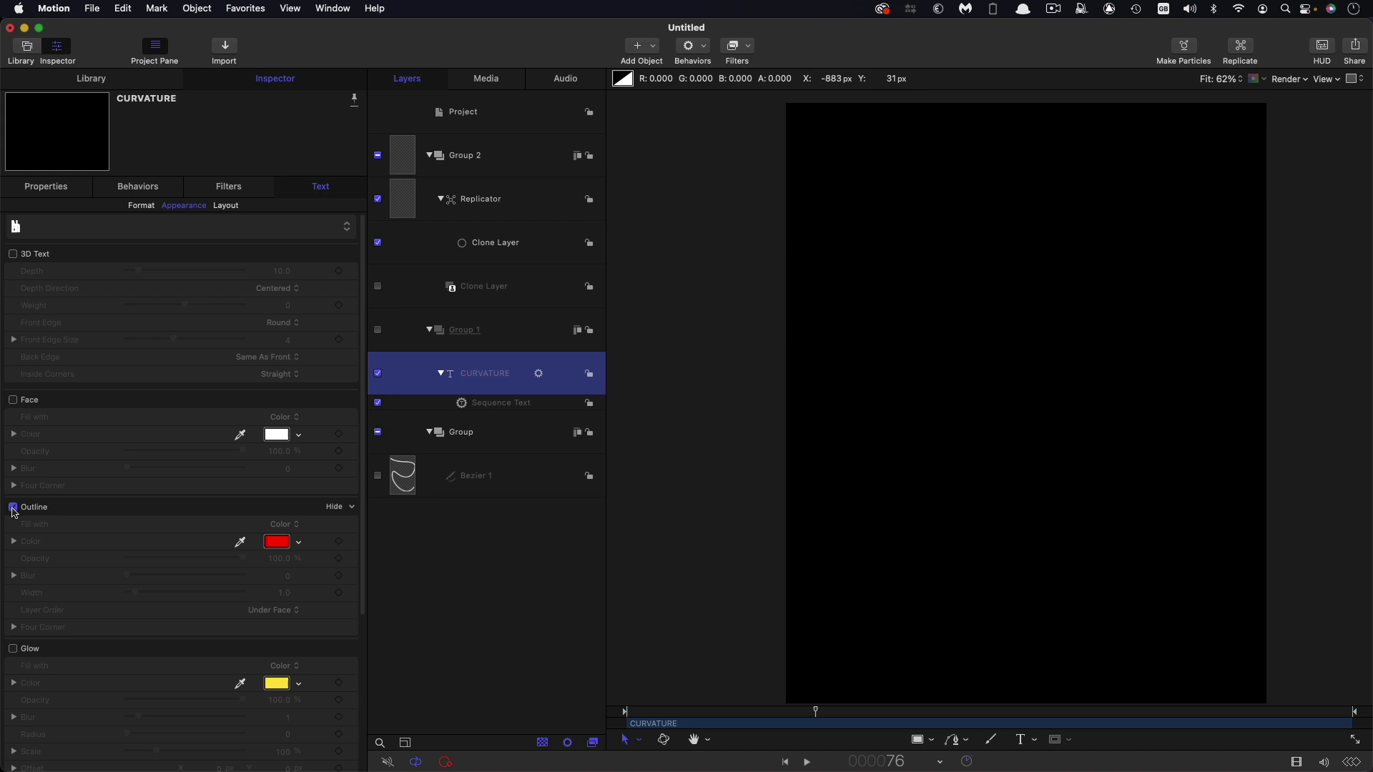
{"action": "left_click", "coordinate": [13, 508]}
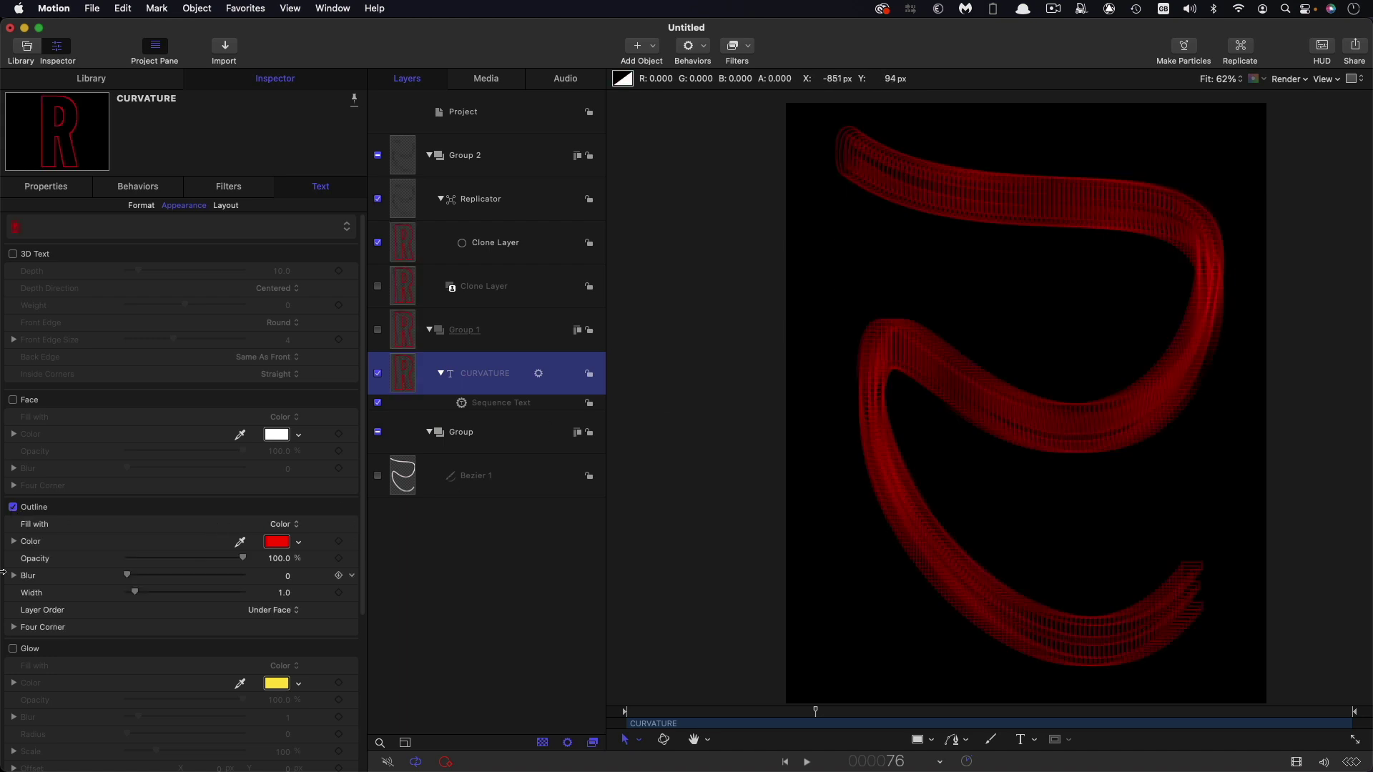
{"action": "left_click", "coordinate": [13, 400]}
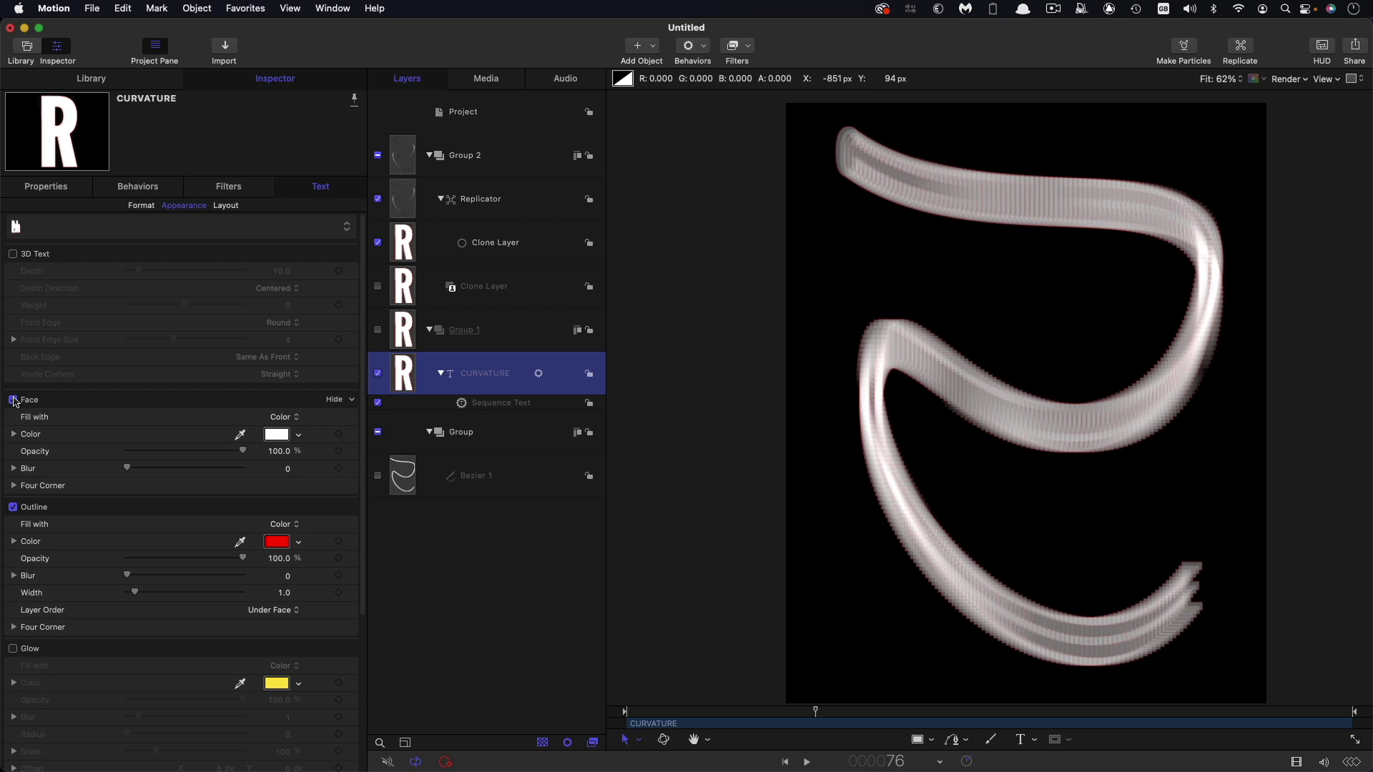
{"action": "left_click", "coordinate": [13, 399]}
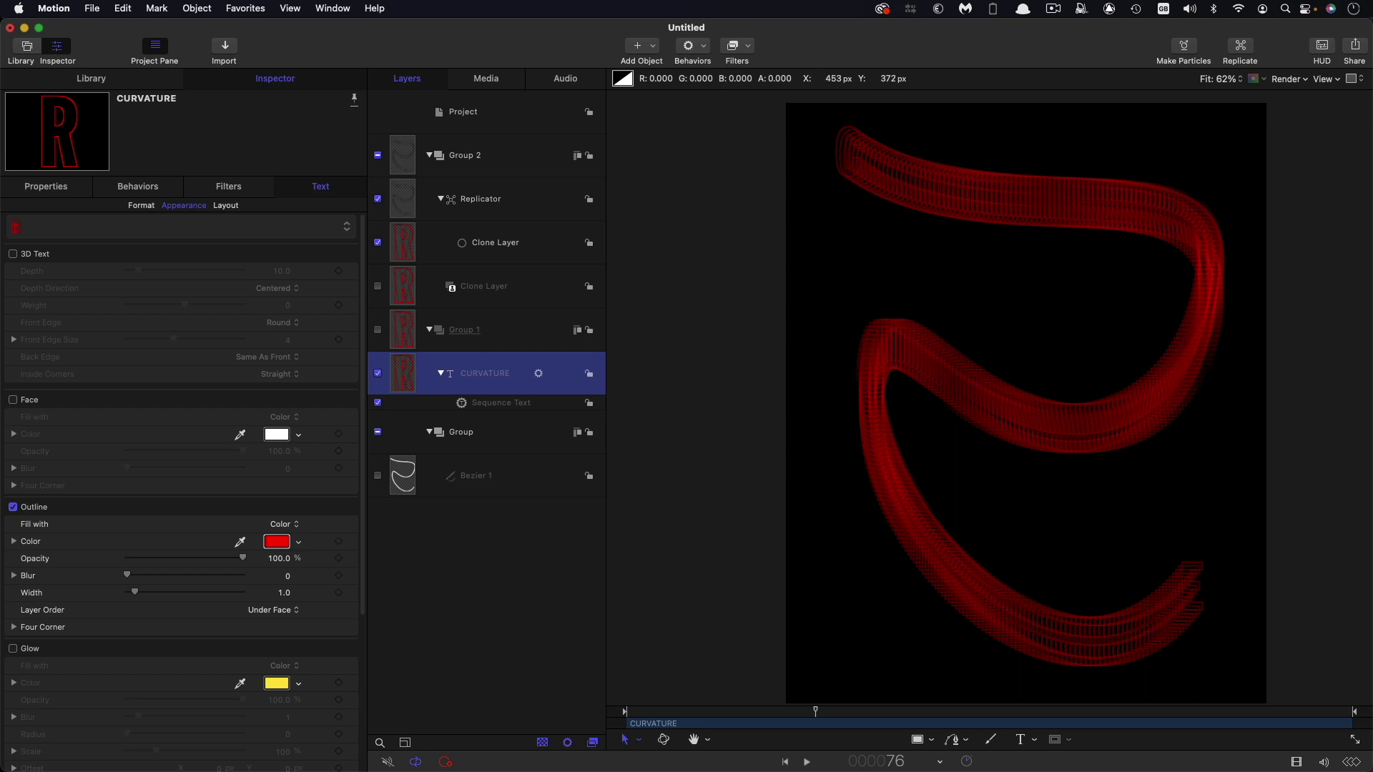
{"action": "left_click_drag", "start_coordinate": [548, 355], "coordinate": [555, 355]}
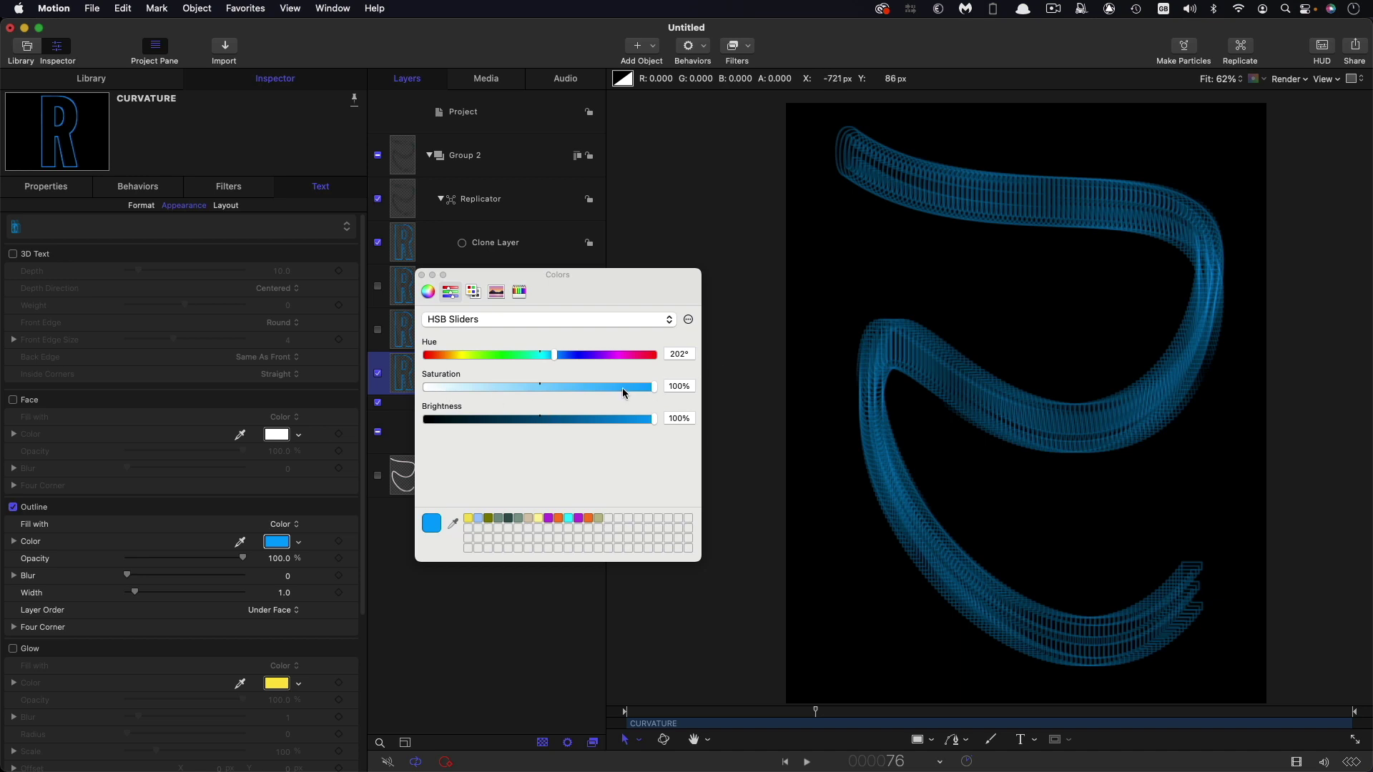
{"action": "left_click_drag", "start_coordinate": [623, 387], "coordinate": [569, 395]}
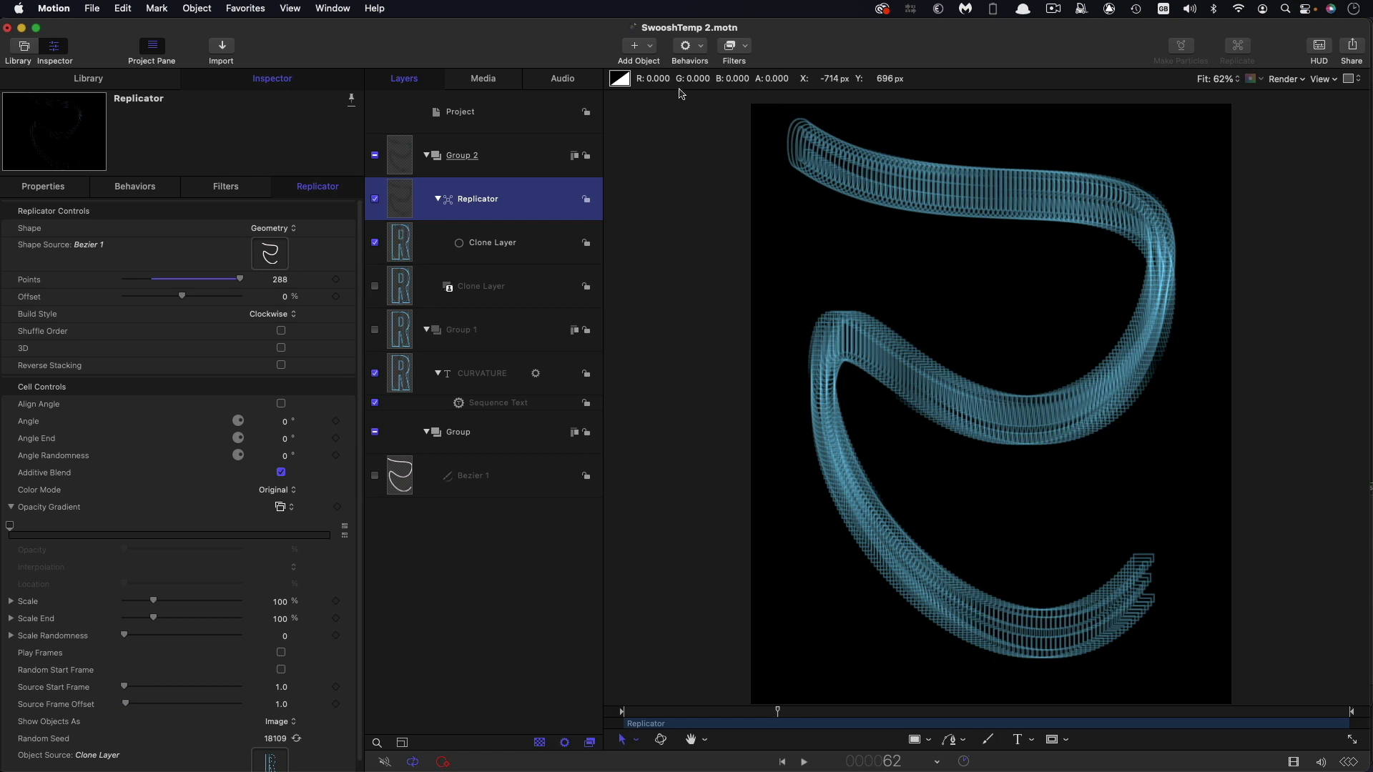
Add a Sequence Replicator behavior that sequences Opacity at 0%
{"action": "left_click", "coordinate": [703, 48]}
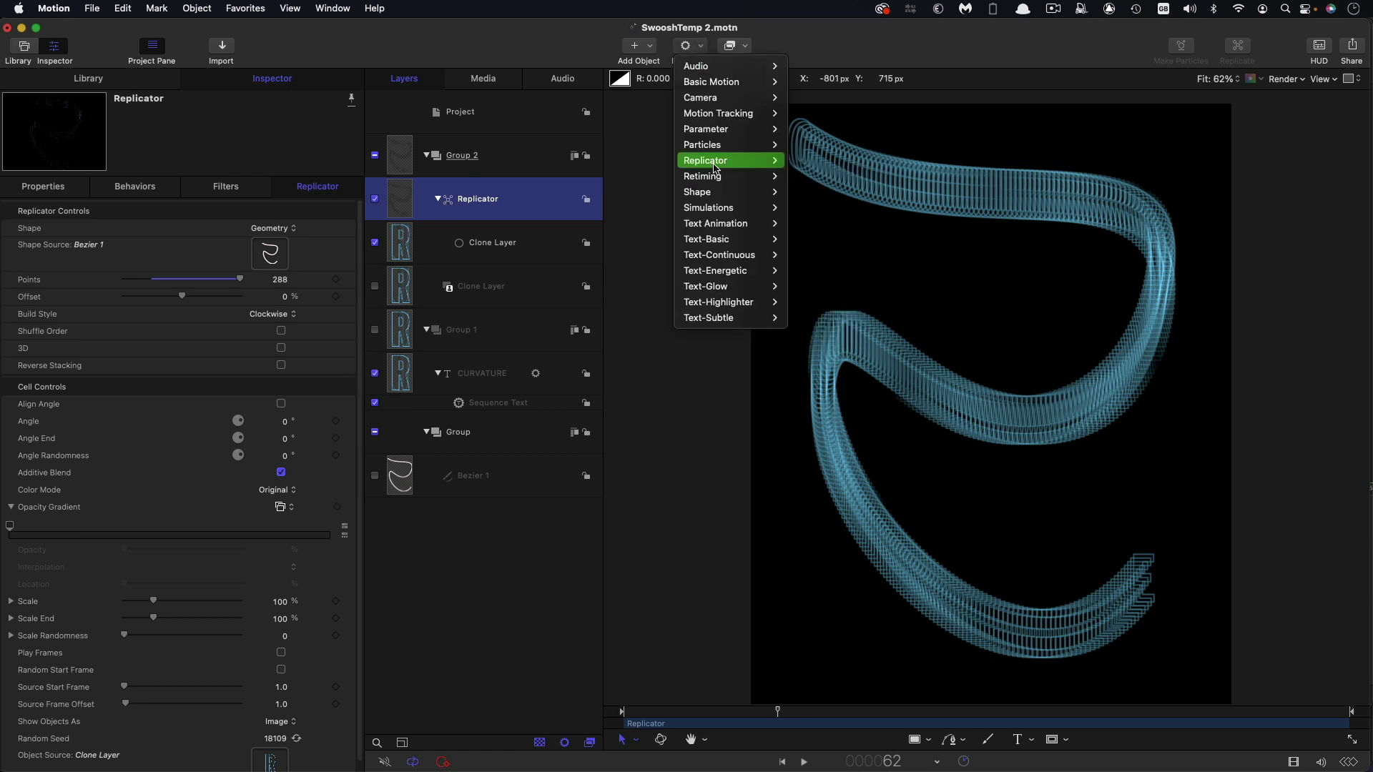
{"action": "mouse_move", "coordinate": [714, 166]}
{"action": "left_click", "coordinate": [877, 164]}
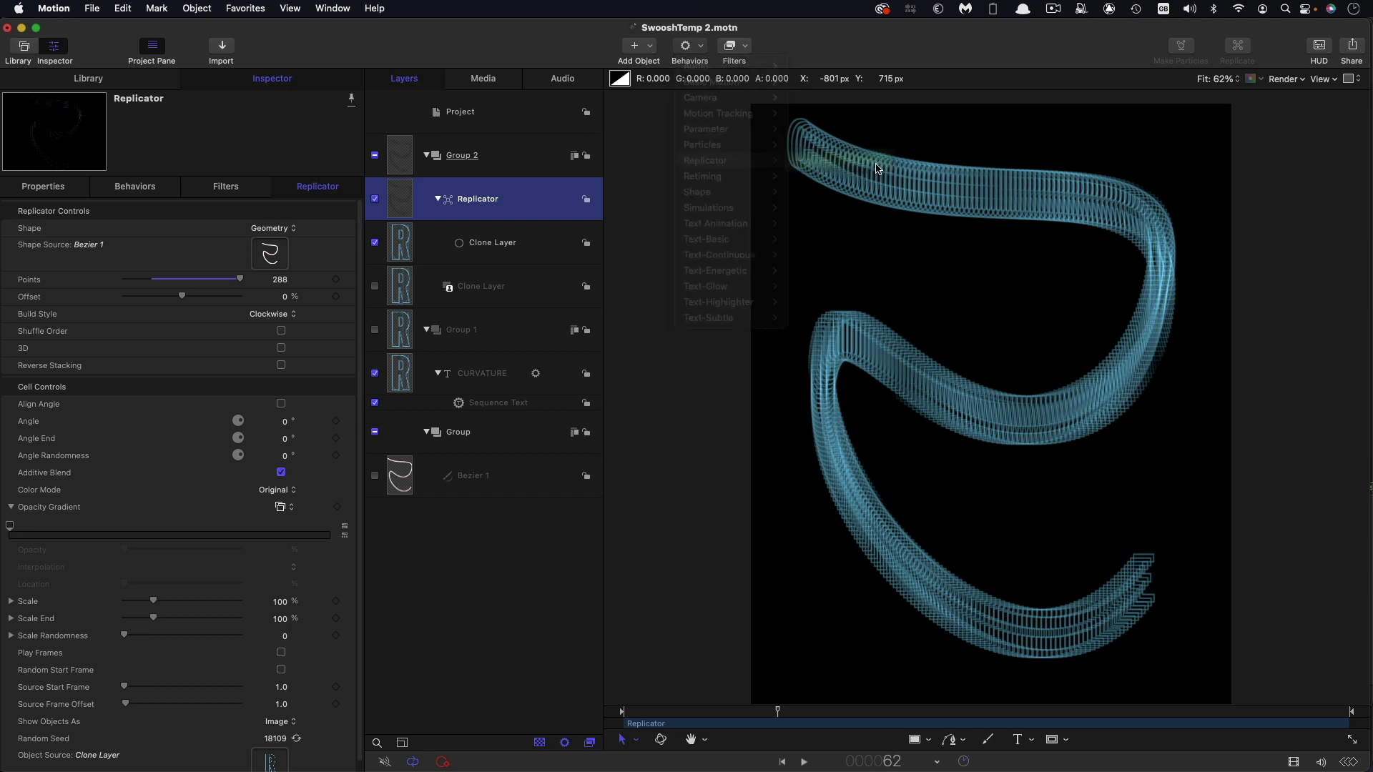
{"action": "left_click", "coordinate": [164, 229]}
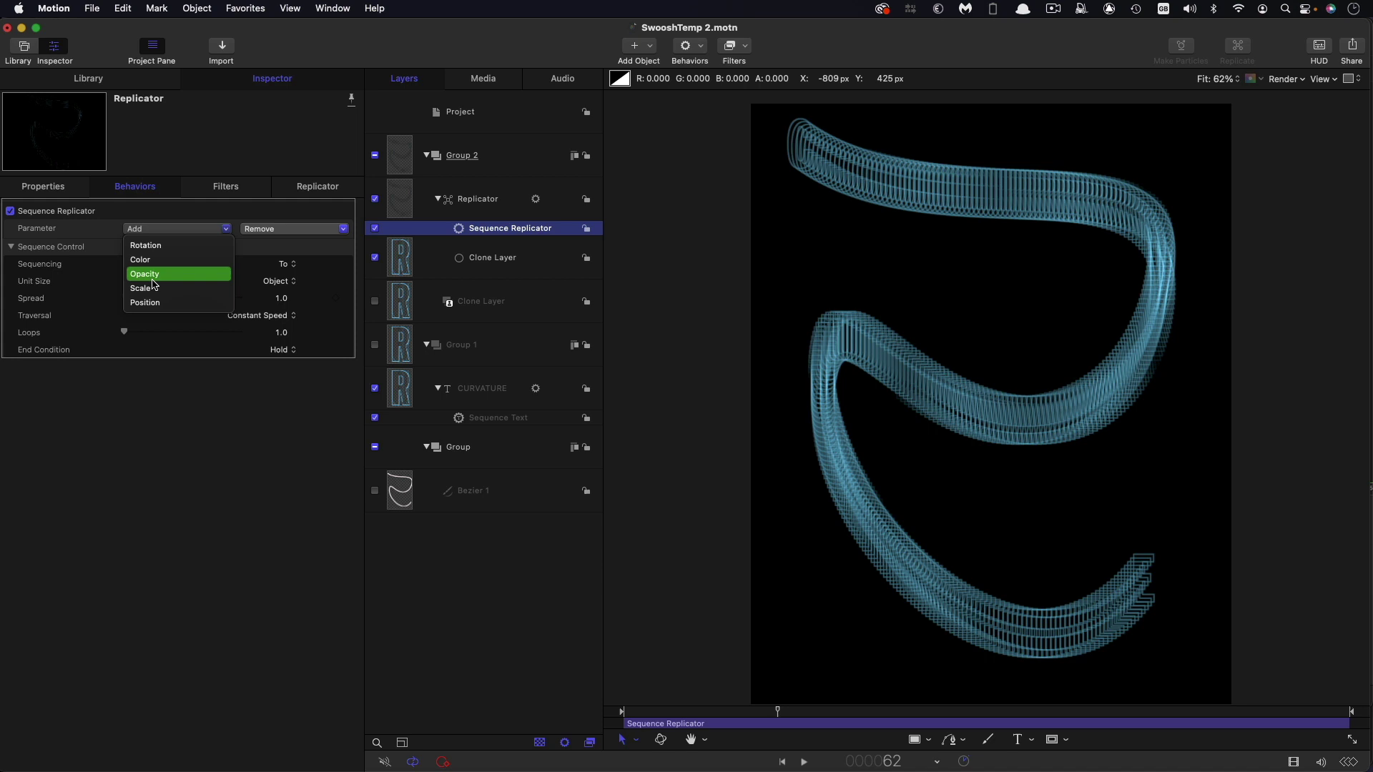
{"action": "left_click", "coordinate": [154, 278]}
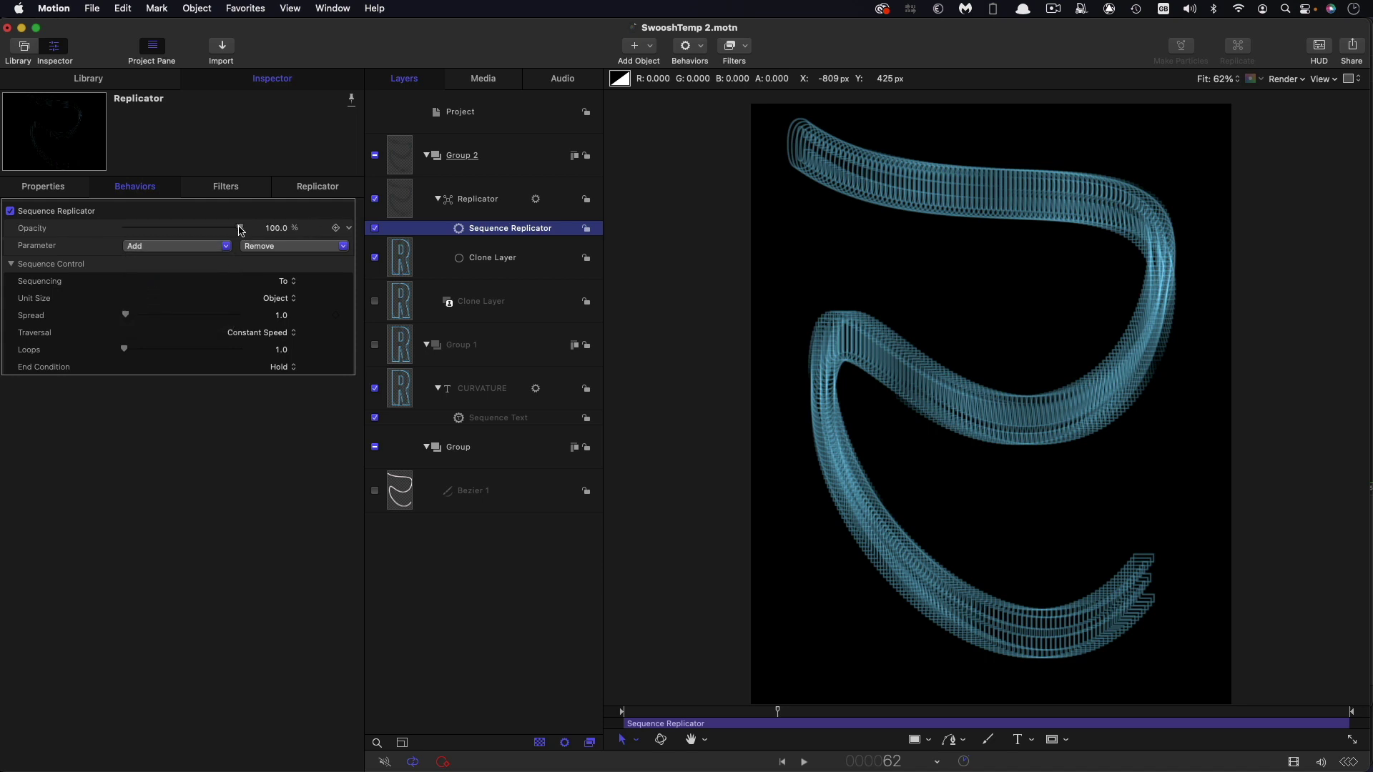
{"action": "left_click_drag", "start_coordinate": [240, 229], "coordinate": [6, 229]}
Set the sequence Spread to 30, Sequencing to From, and Traversal to Custom
{"action": "left_click", "coordinate": [281, 316]}
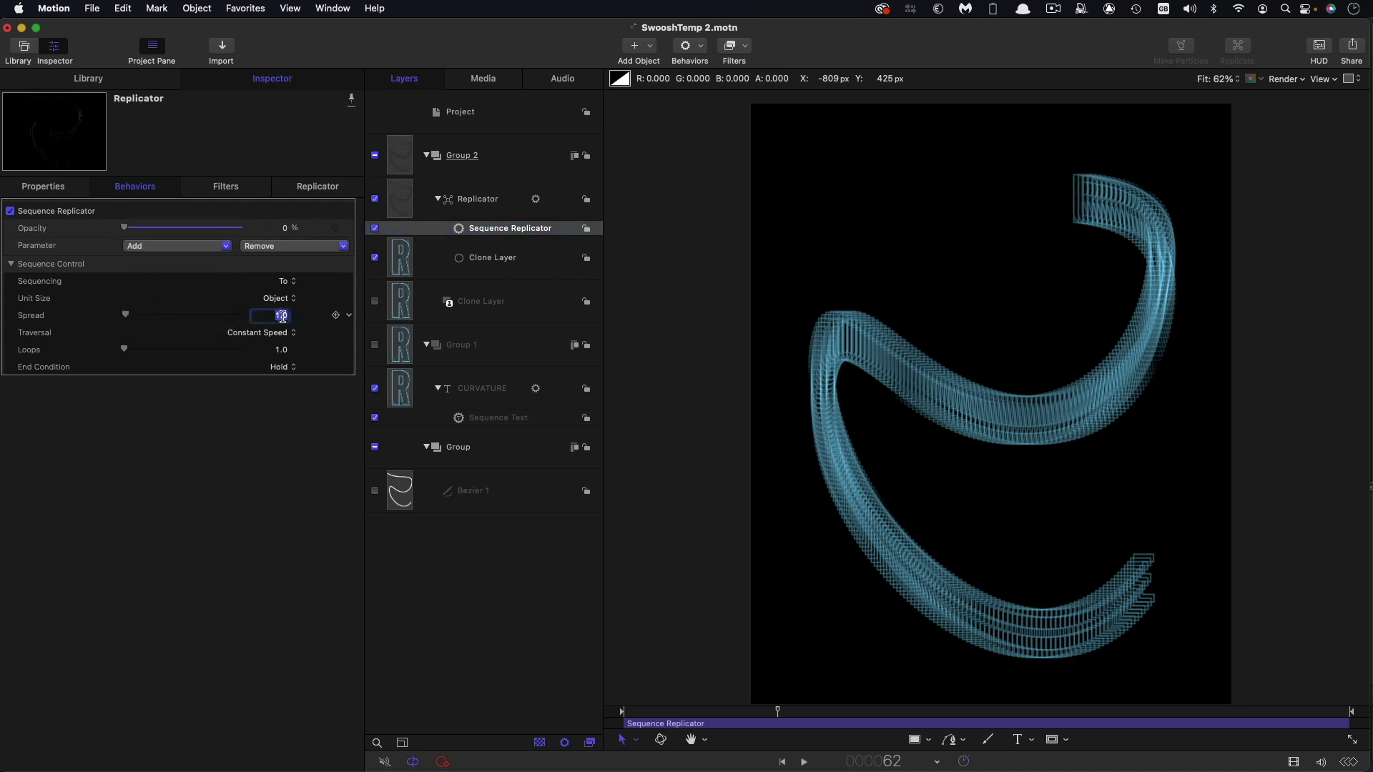
{"action": "type", "text": "30"}
{"action": "key", "text": "Return"}
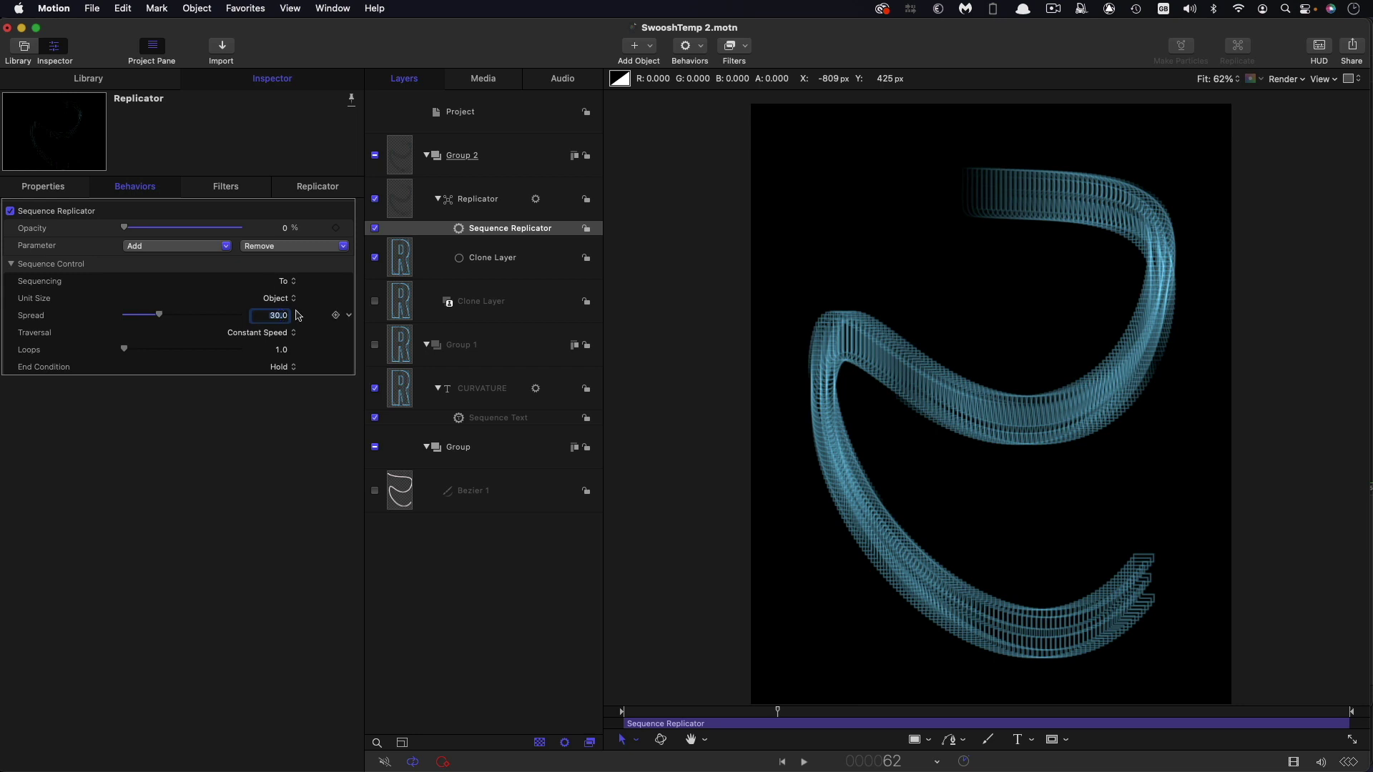
{"action": "left_click", "coordinate": [290, 281]}
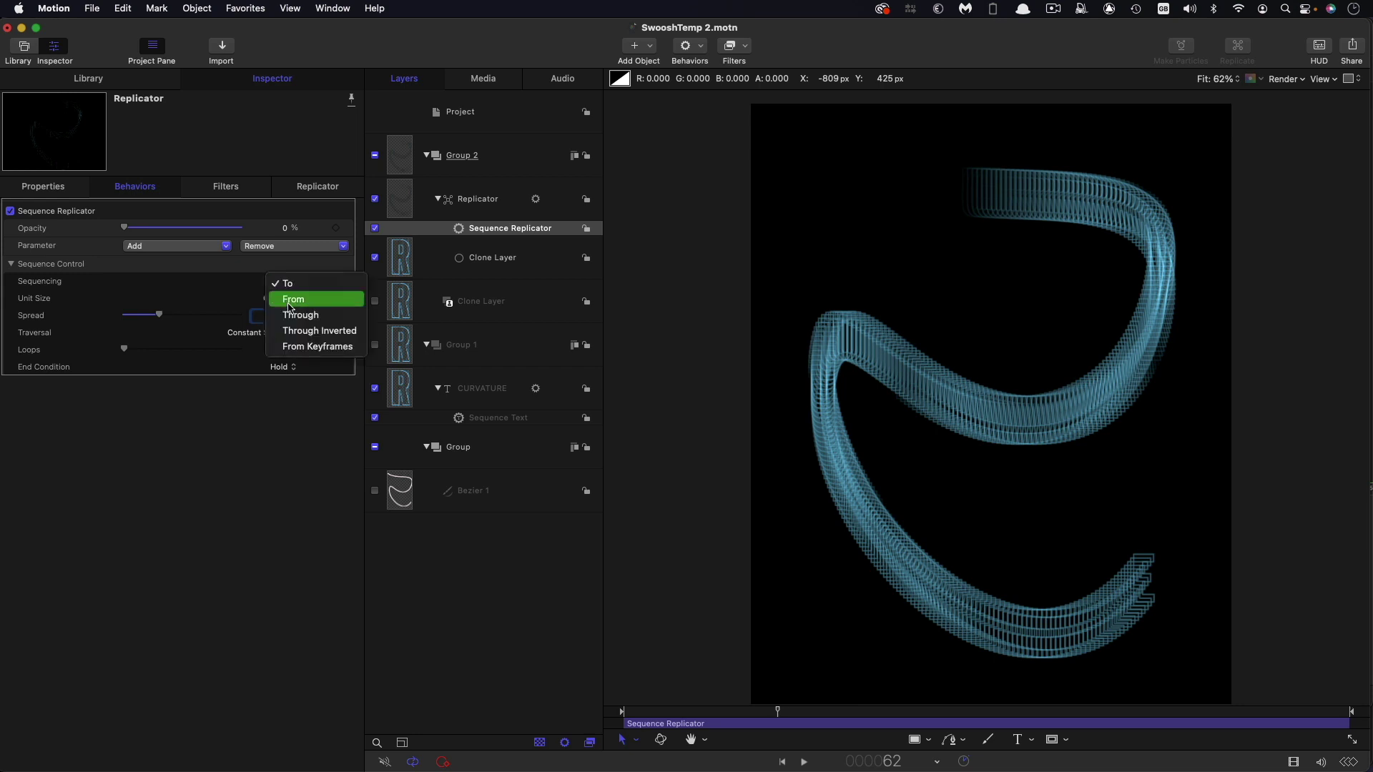
{"action": "left_click", "coordinate": [289, 298]}
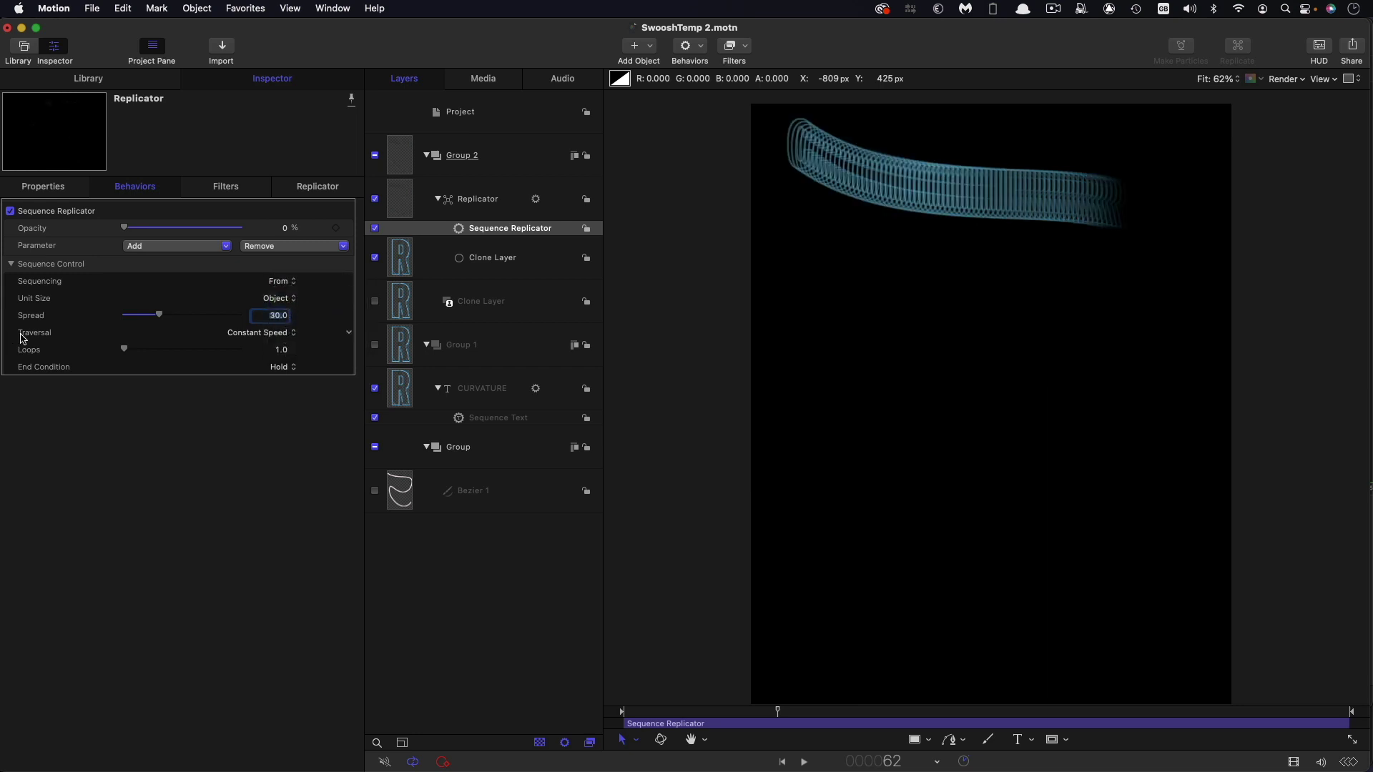
{"action": "left_click", "coordinate": [252, 333]}
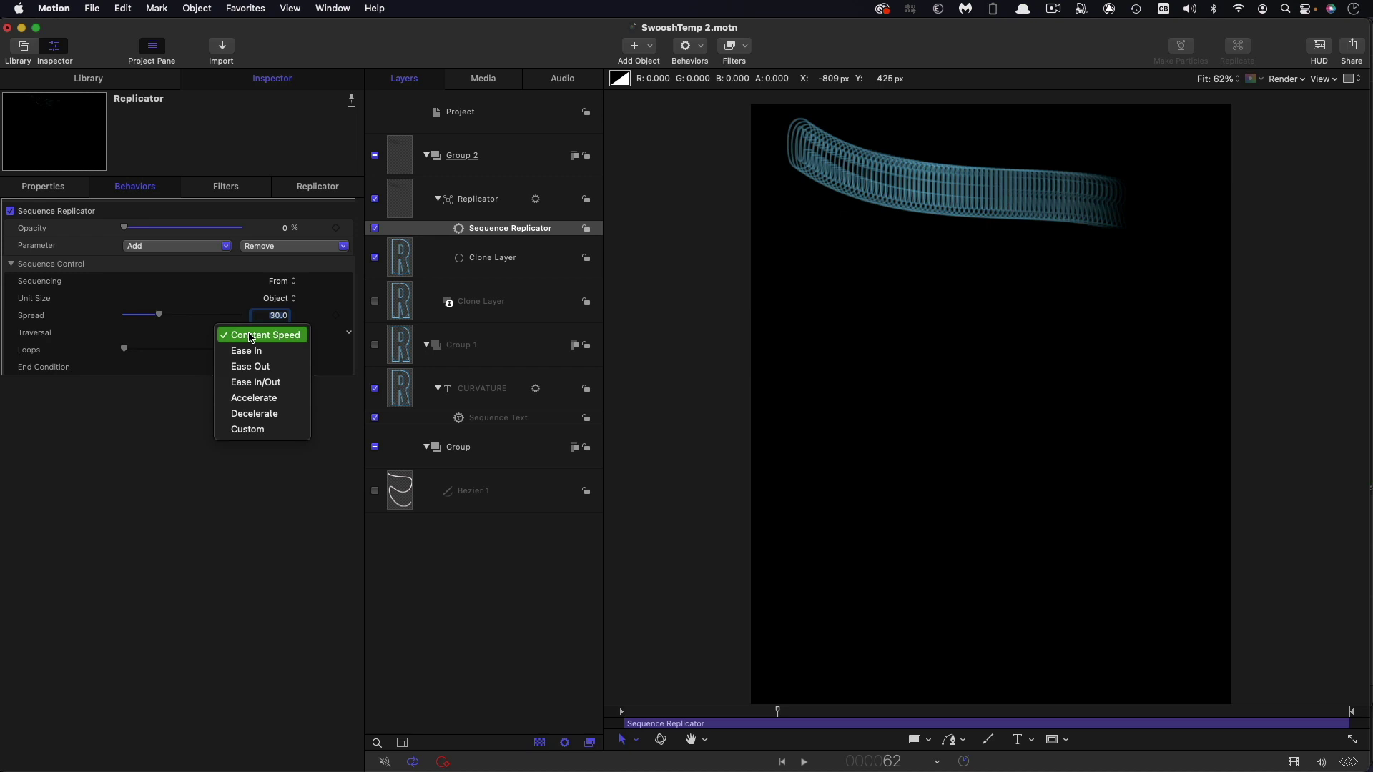
{"action": "left_click", "coordinate": [249, 430]}
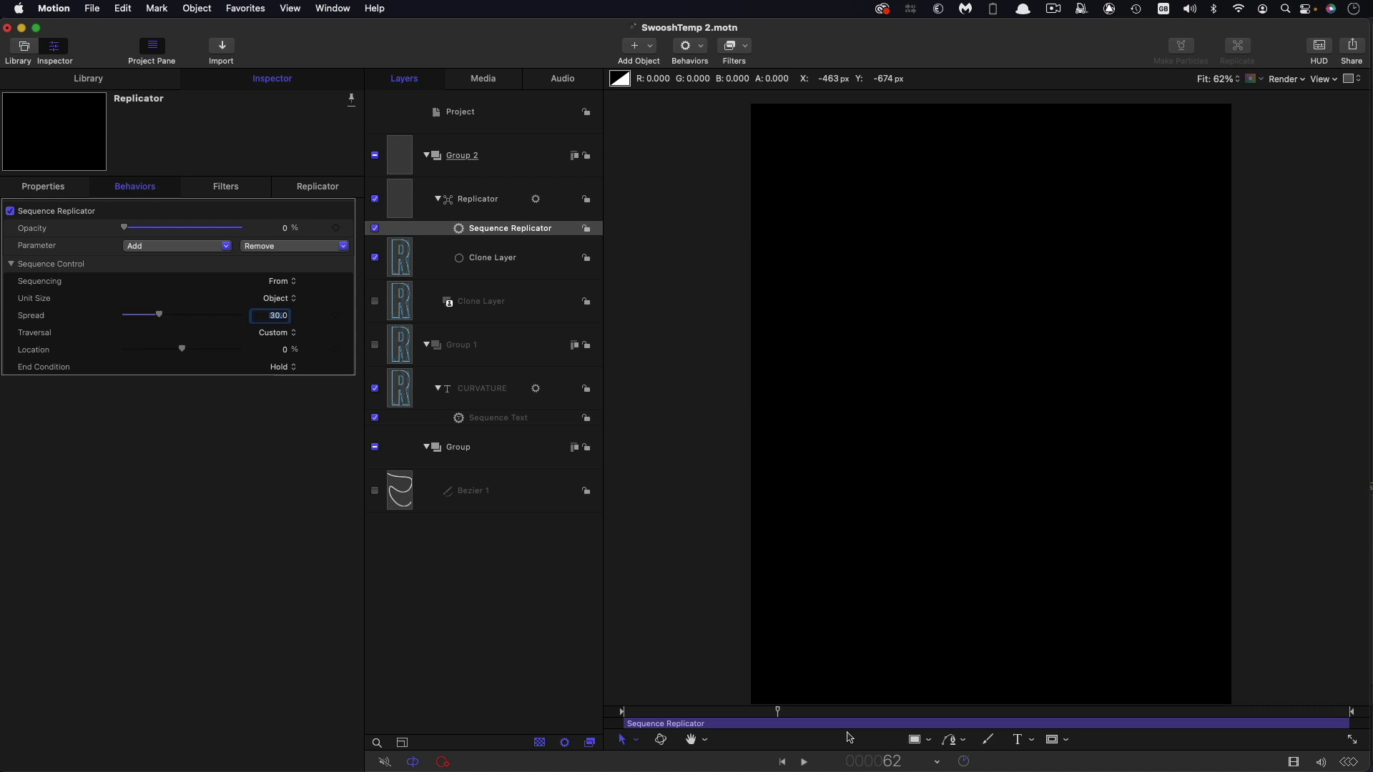
Keyframe sequence Location from 0% at frame 1 to 100% at frame 188, then preview playback
{"action": "left_click", "coordinate": [782, 764]}
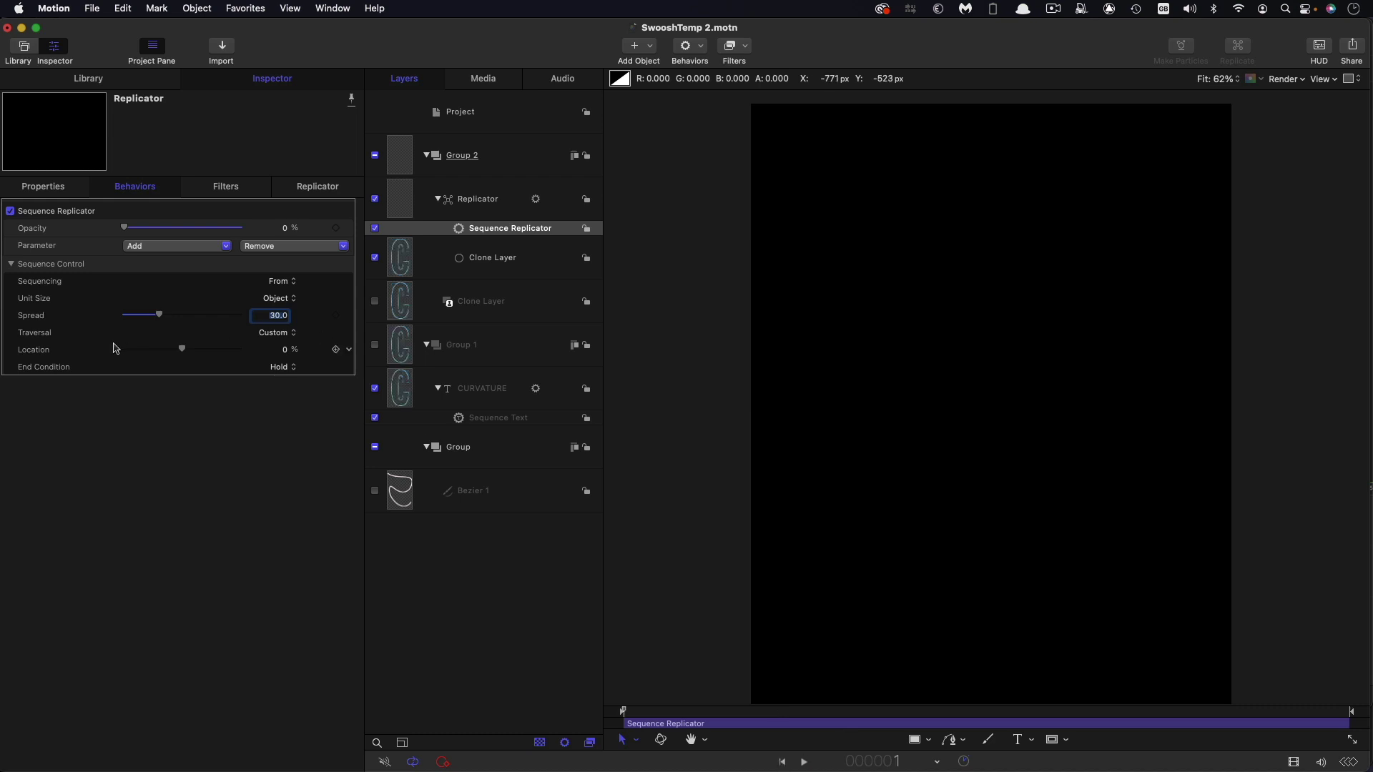
{"action": "left_click", "coordinate": [336, 351]}
{"action": "left_click", "coordinate": [861, 763]}
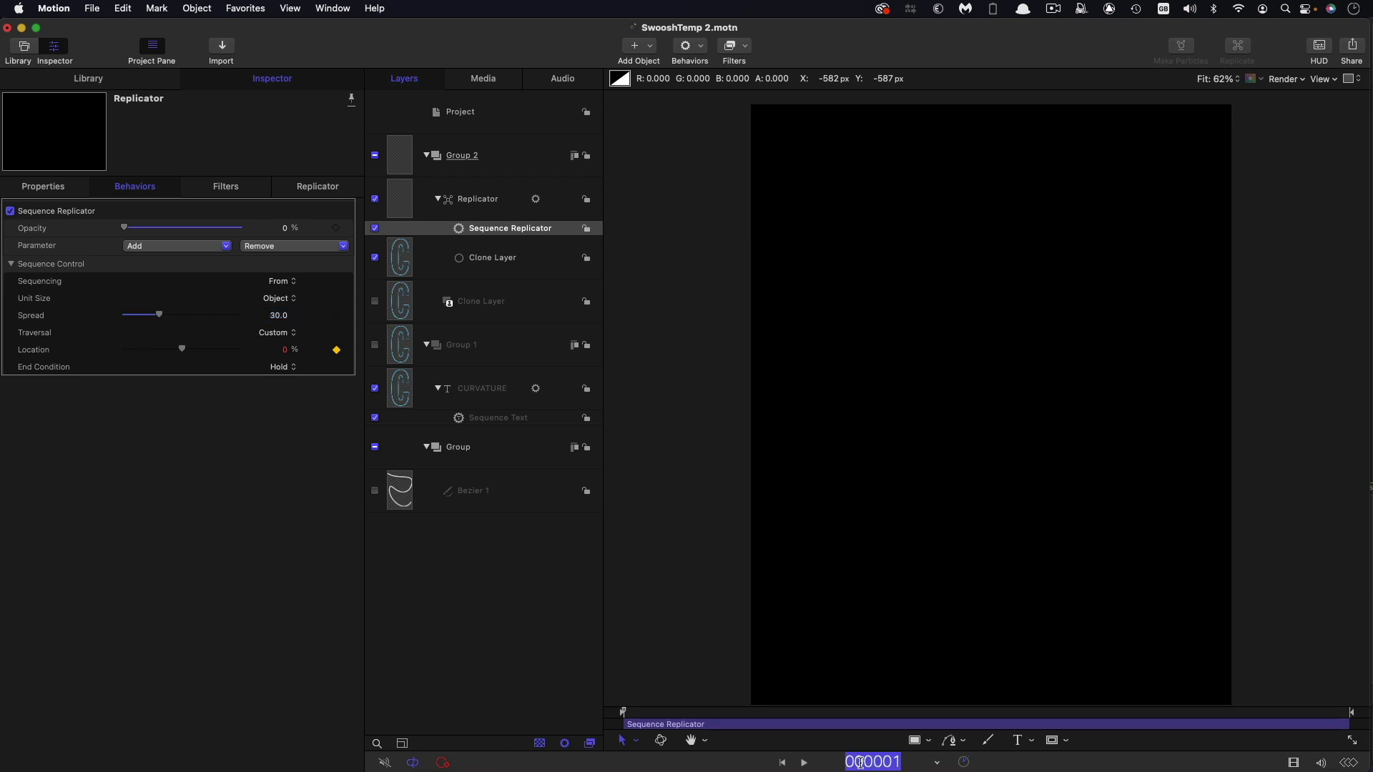
{"action": "type", "text": "188"}
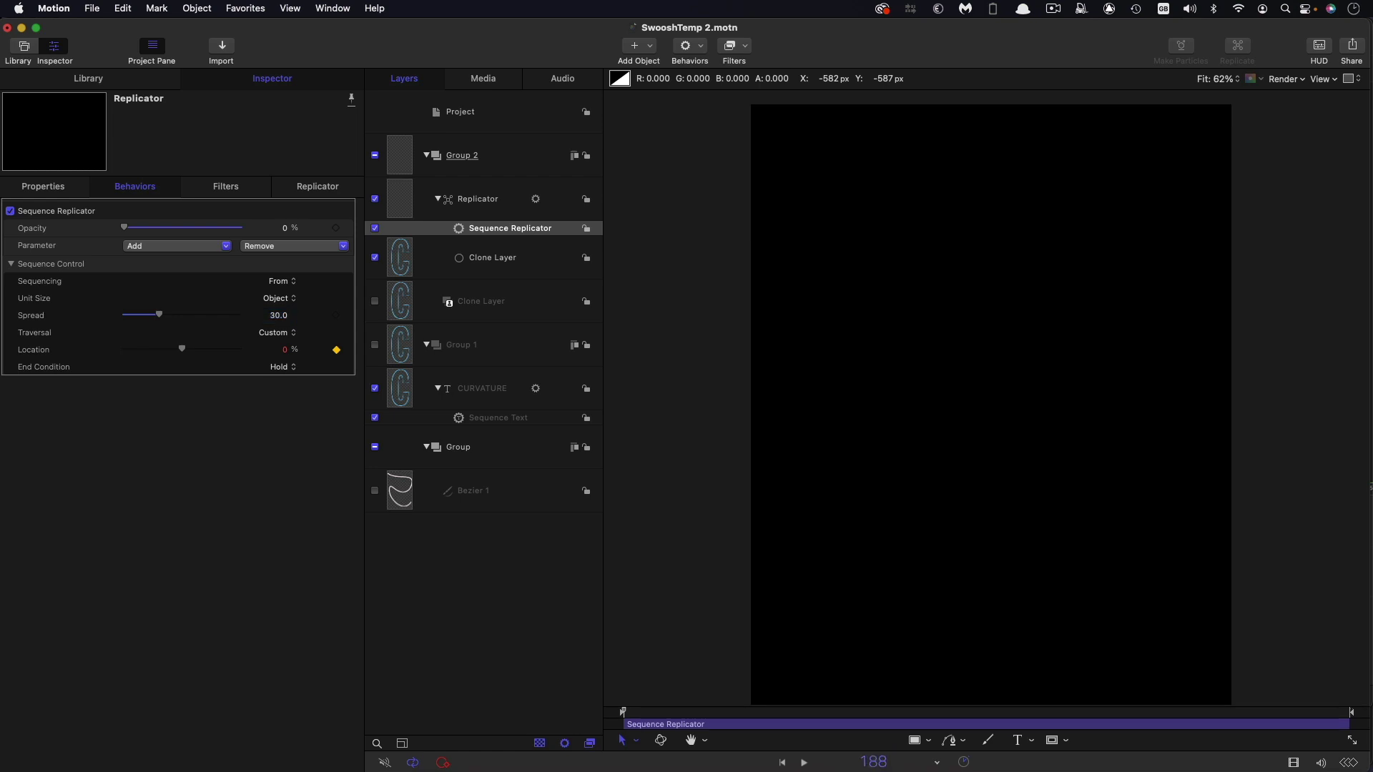
{"action": "key", "text": "Return"}
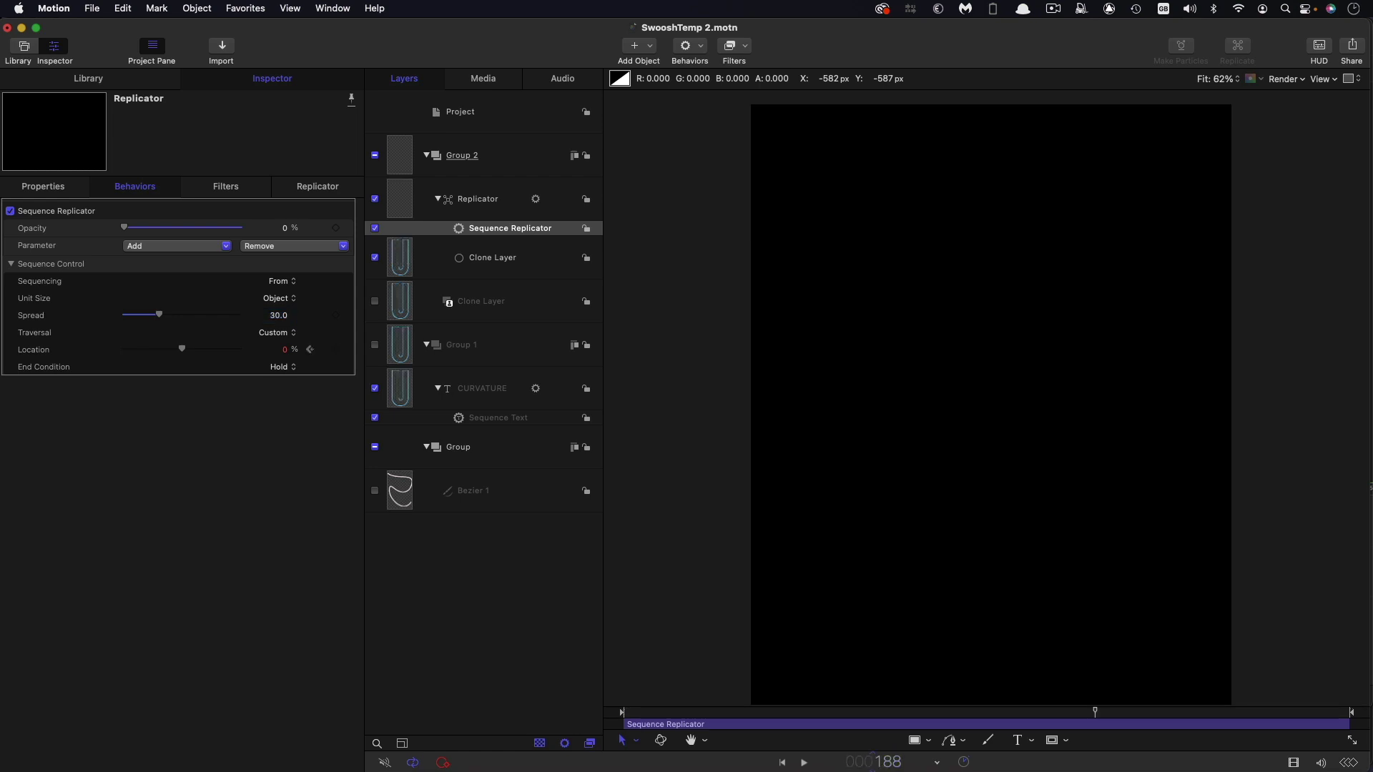
{"action": "left_click", "coordinate": [285, 351]}
{"action": "type", "text": "100"}
{"action": "key", "text": "Return"}
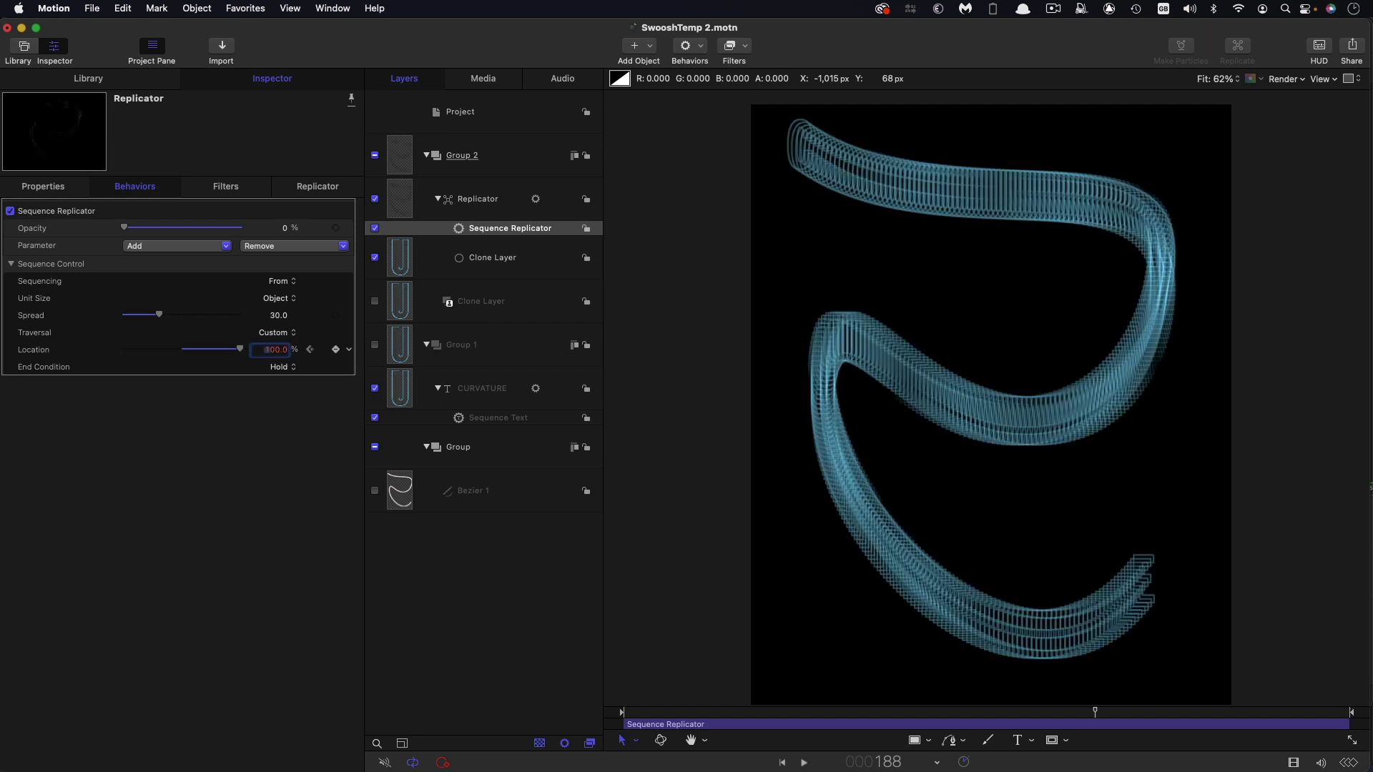
{"action": "left_click", "coordinate": [805, 763]}
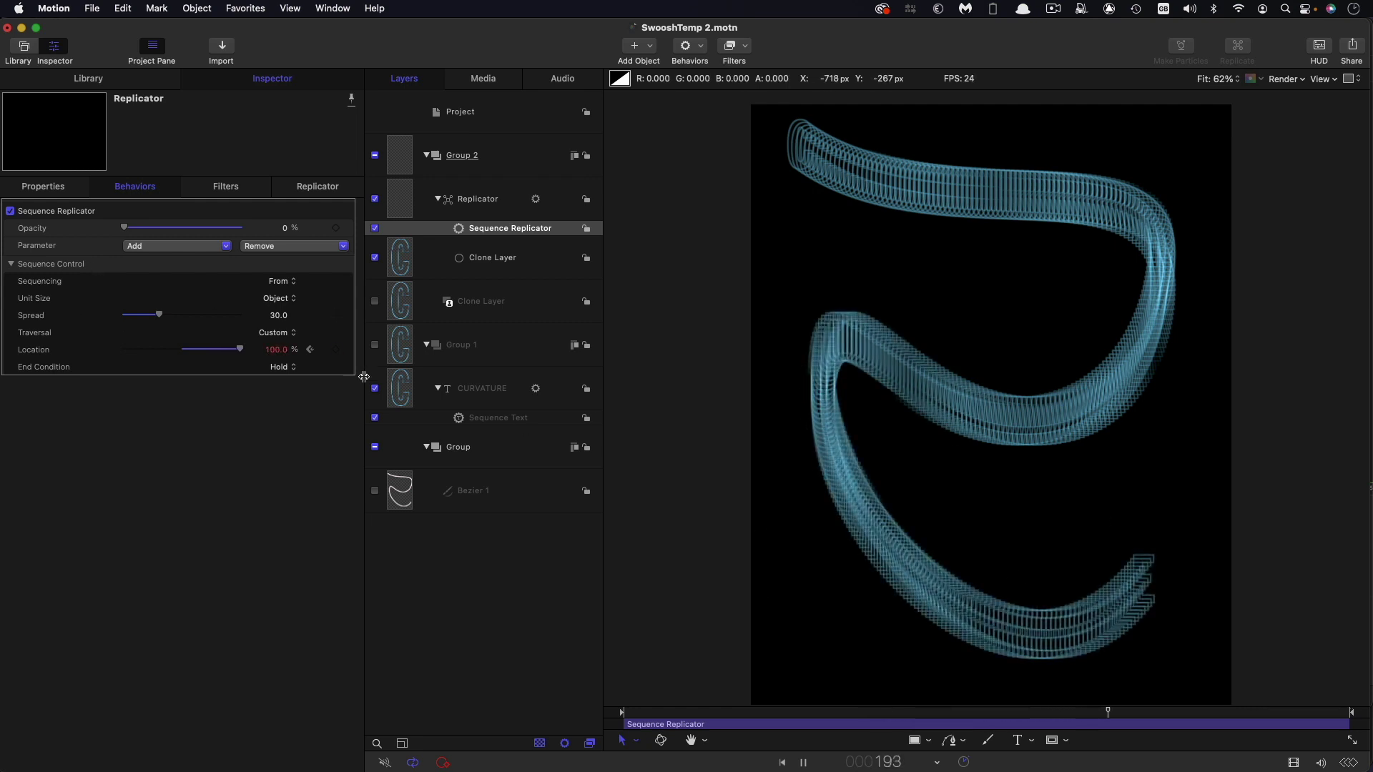
{"action": "key", "text": "space"}
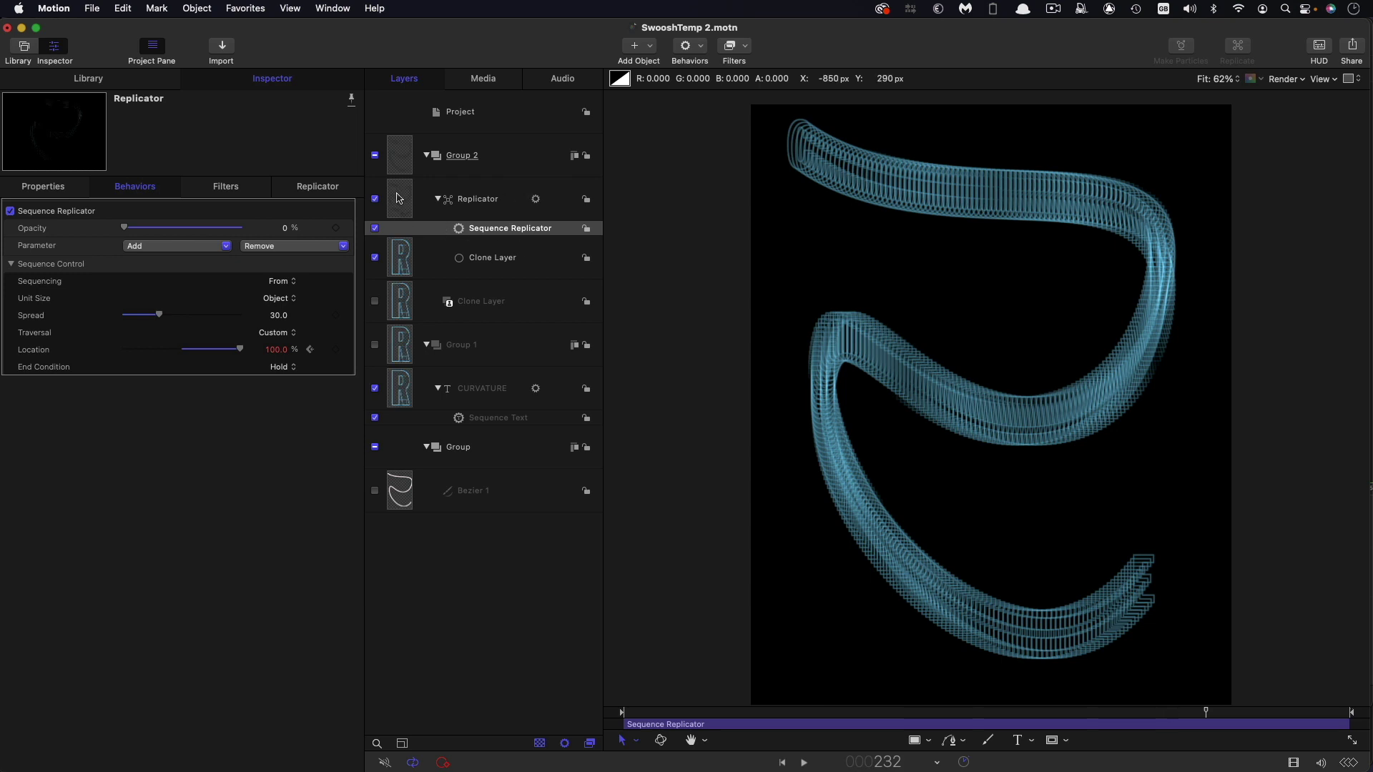
Select the Sequence Replicator layer
{"action": "left_click", "coordinate": [463, 231]}
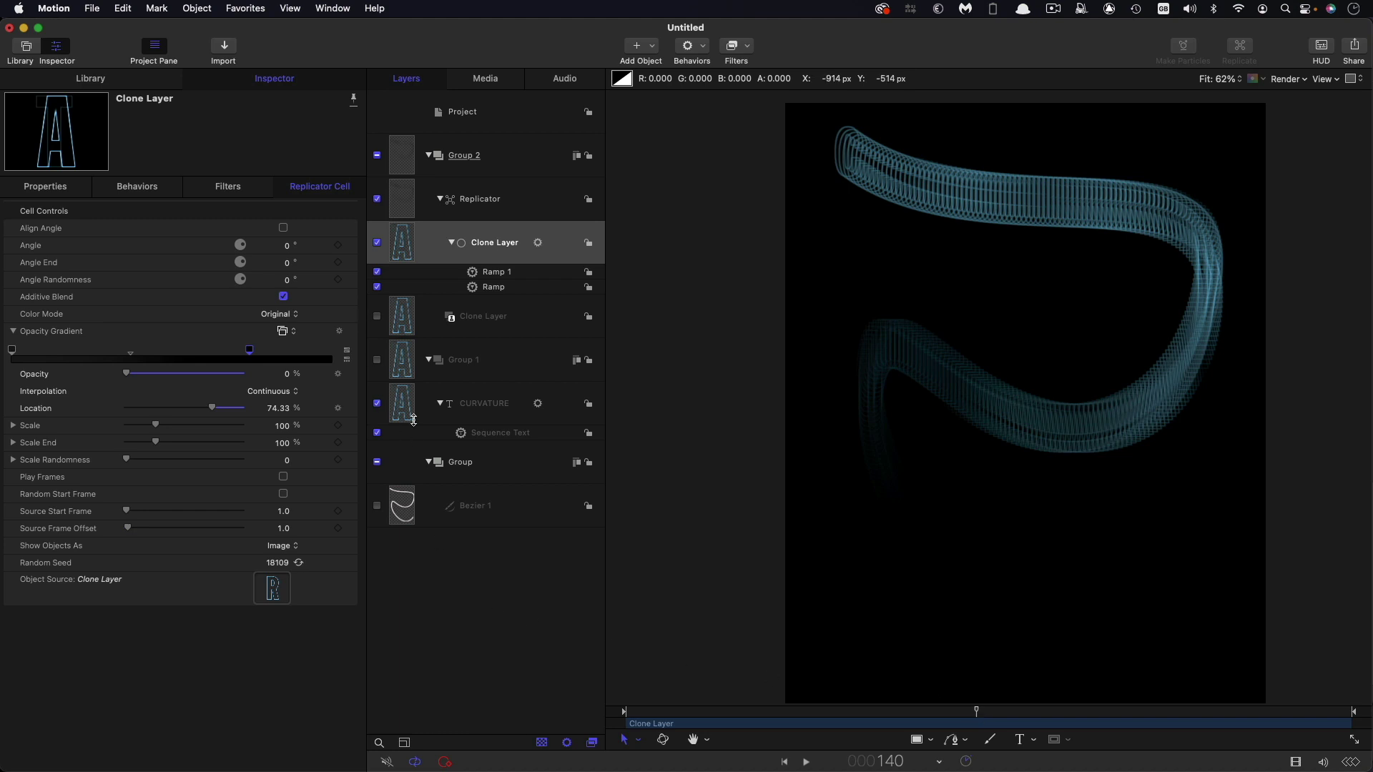
Duplicate Group 1, move the copy to the top, delete its Sequence Text, and make it visible
{"action": "left_click", "coordinate": [405, 398]}
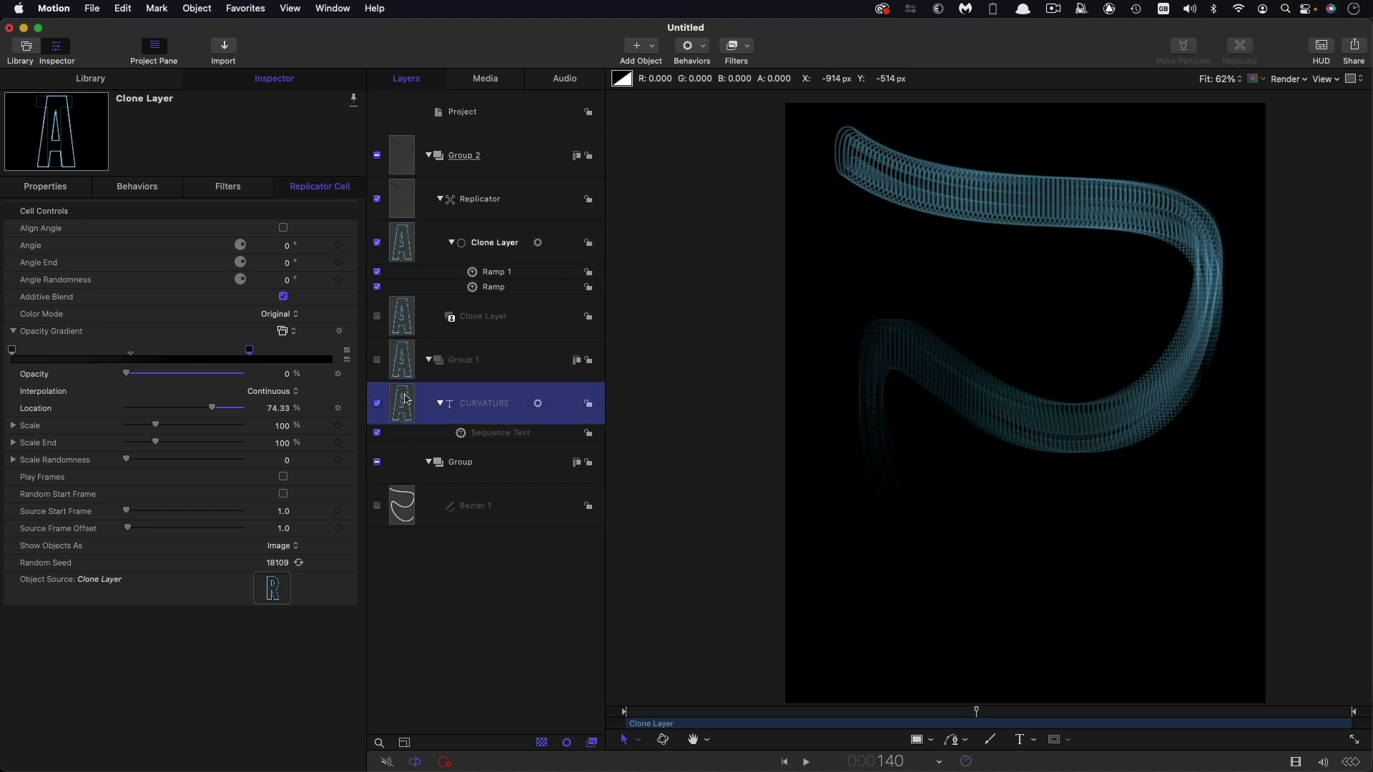
{"action": "left_click", "coordinate": [405, 357]}
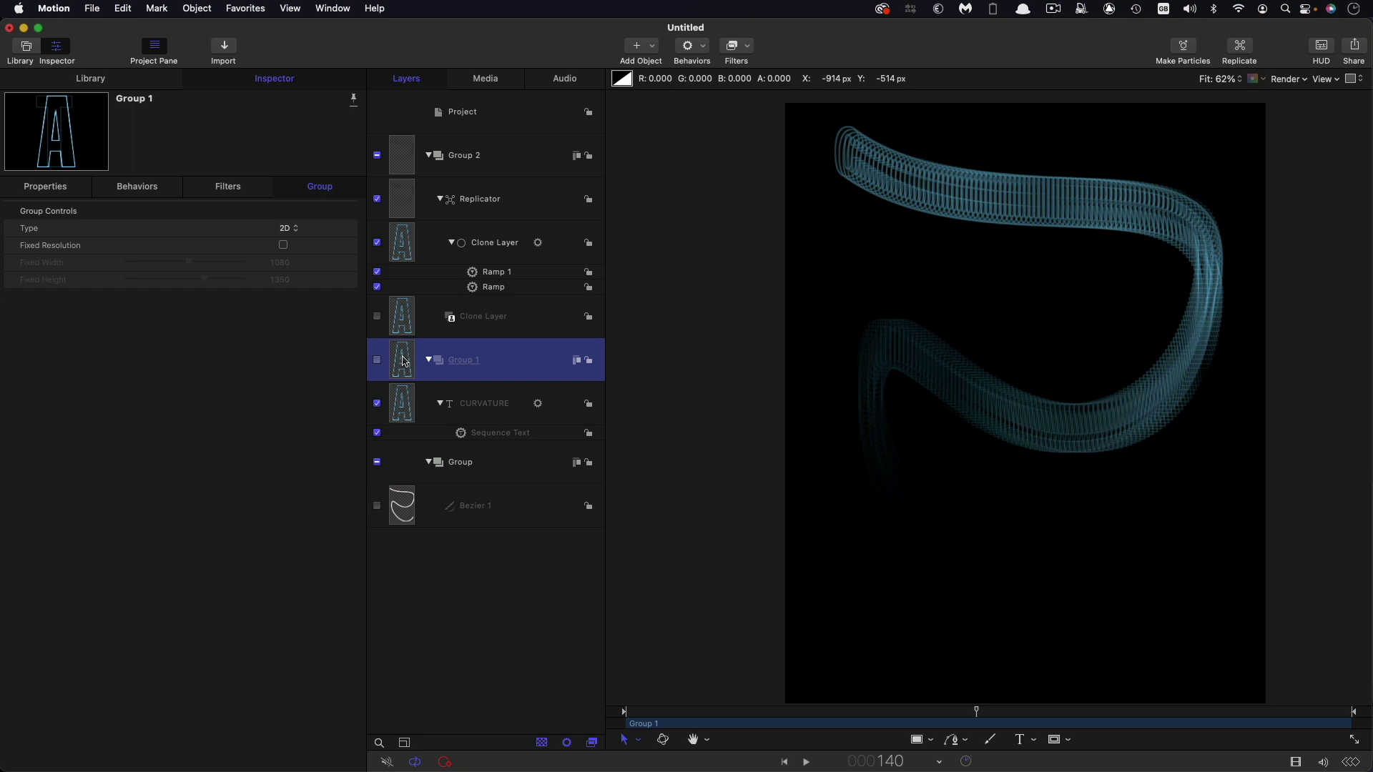
{"action": "right_click", "coordinate": [405, 361]}
{"action": "left_click", "coordinate": [435, 412]}
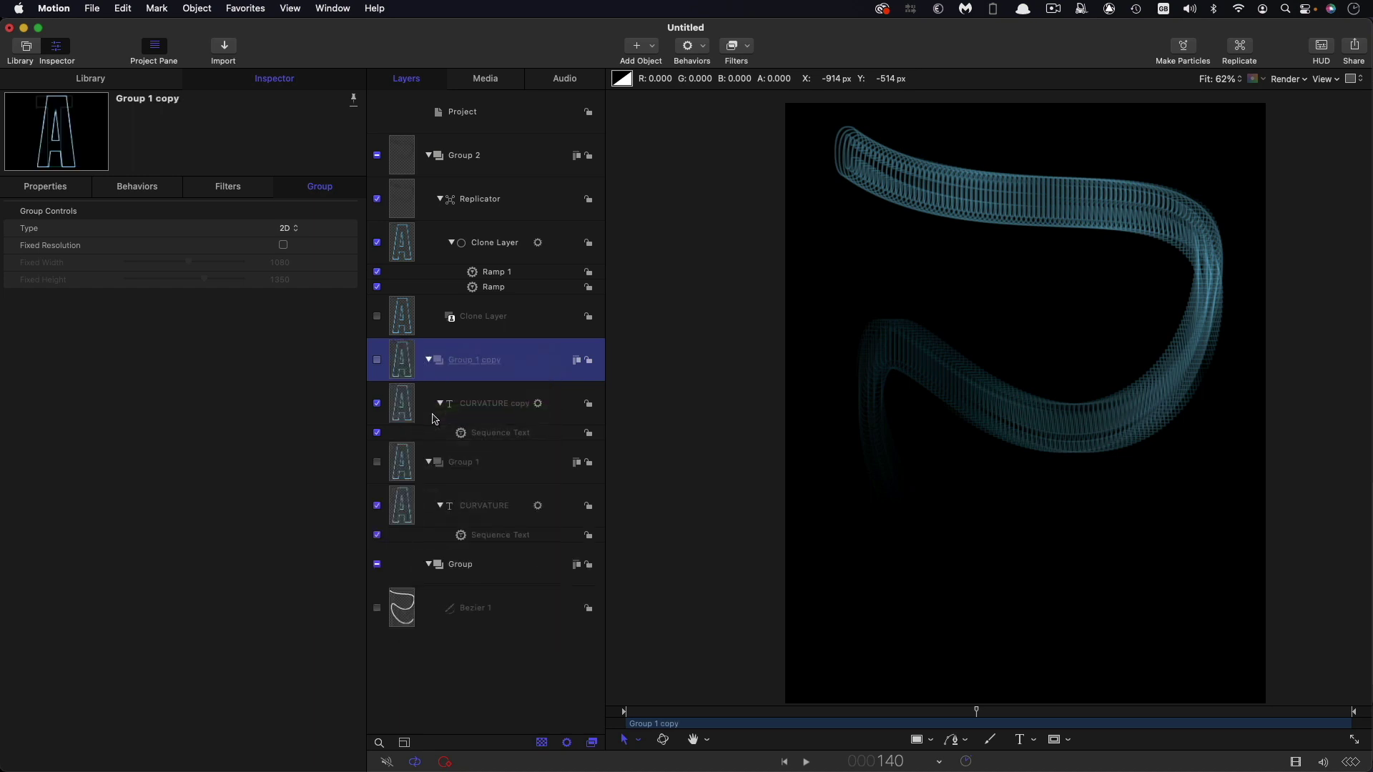
{"action": "left_click_drag", "start_coordinate": [401, 361], "coordinate": [426, 128]}
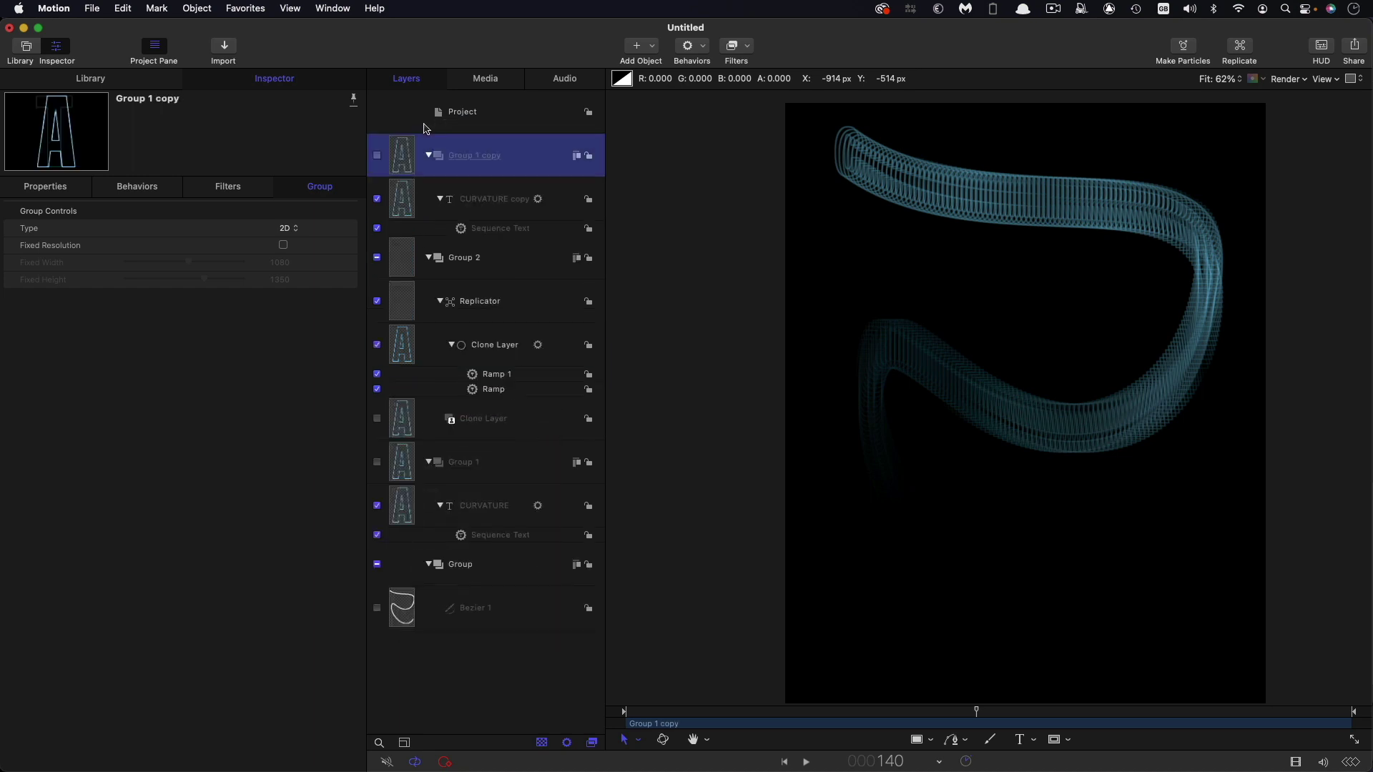
{"action": "left_click", "coordinate": [464, 229]}
{"action": "key", "text": "super+c"}
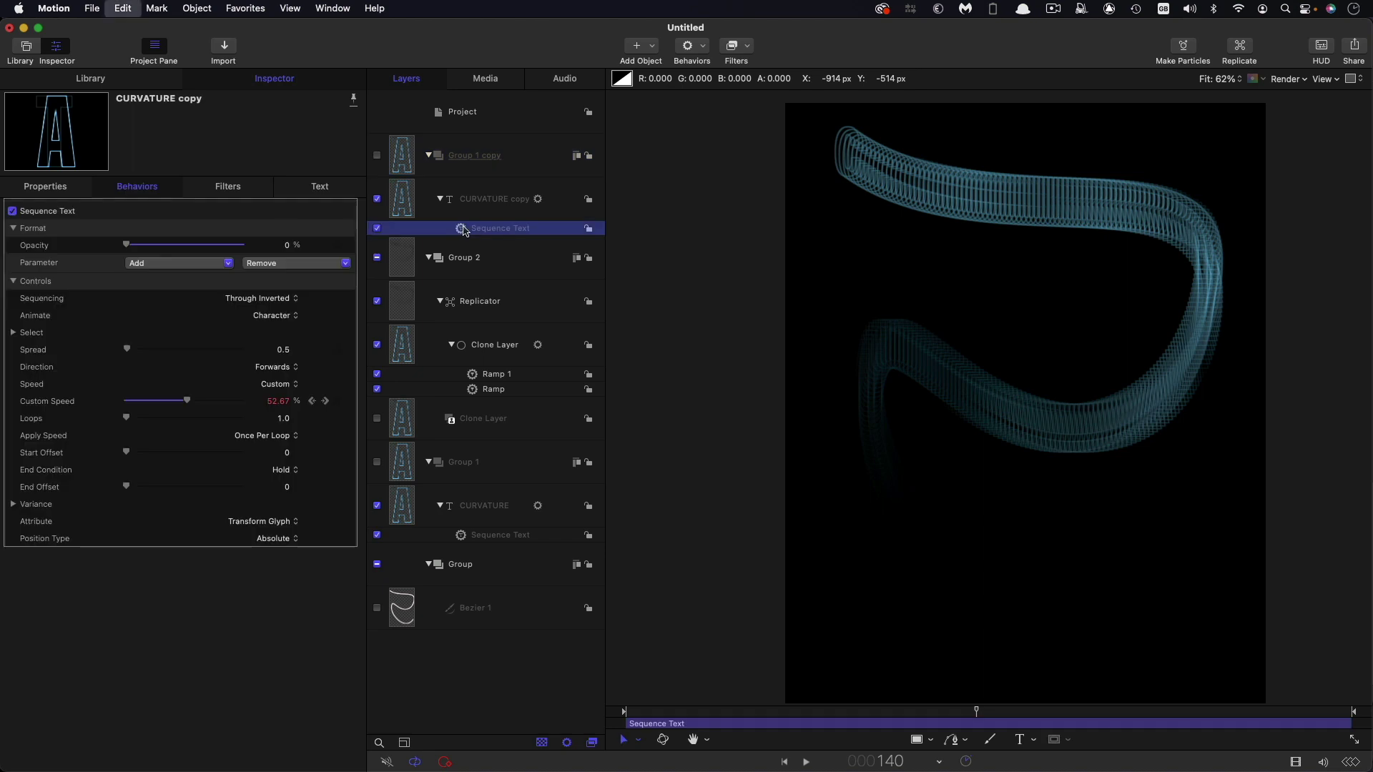
{"action": "key", "text": "BackSpace"}
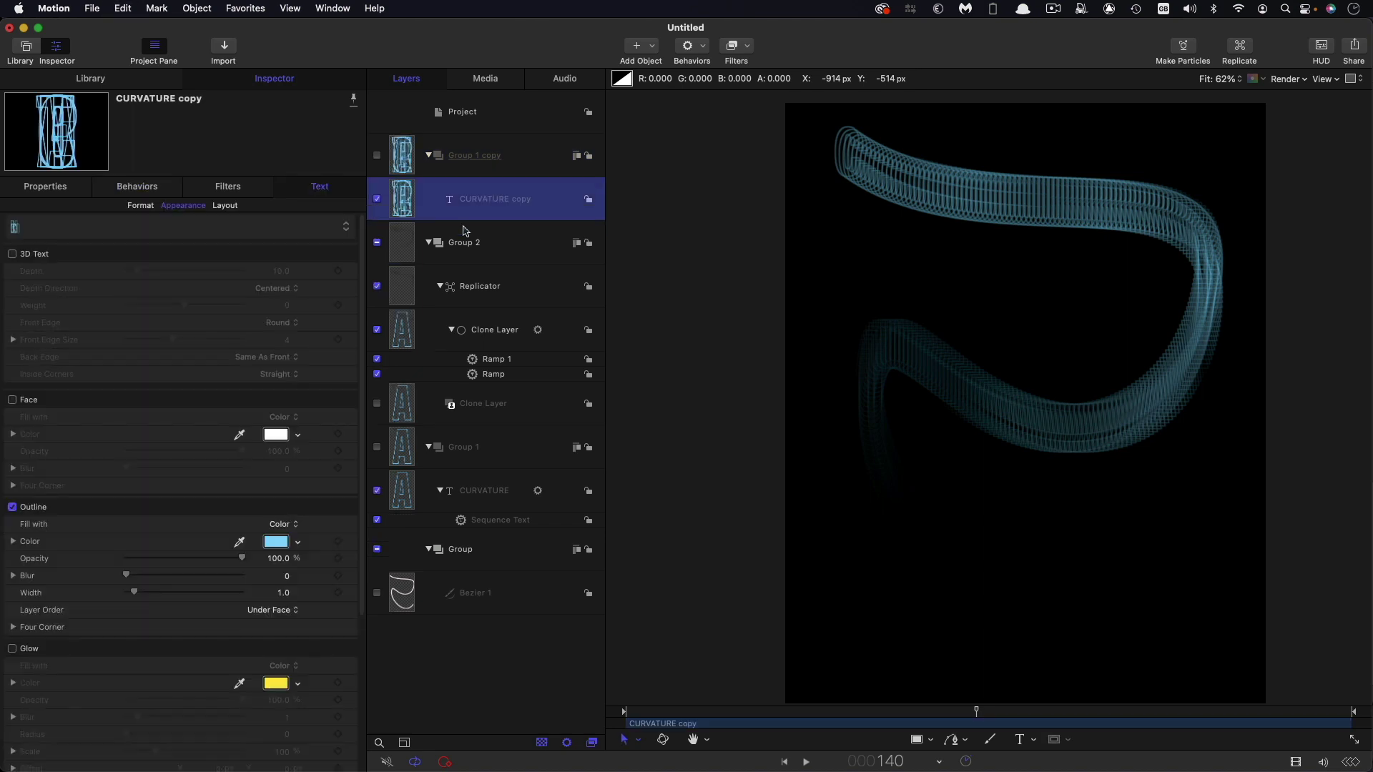
{"action": "left_click", "coordinate": [376, 157]}
Set the copy's text tracking to 250%
{"action": "left_click", "coordinate": [140, 205]}
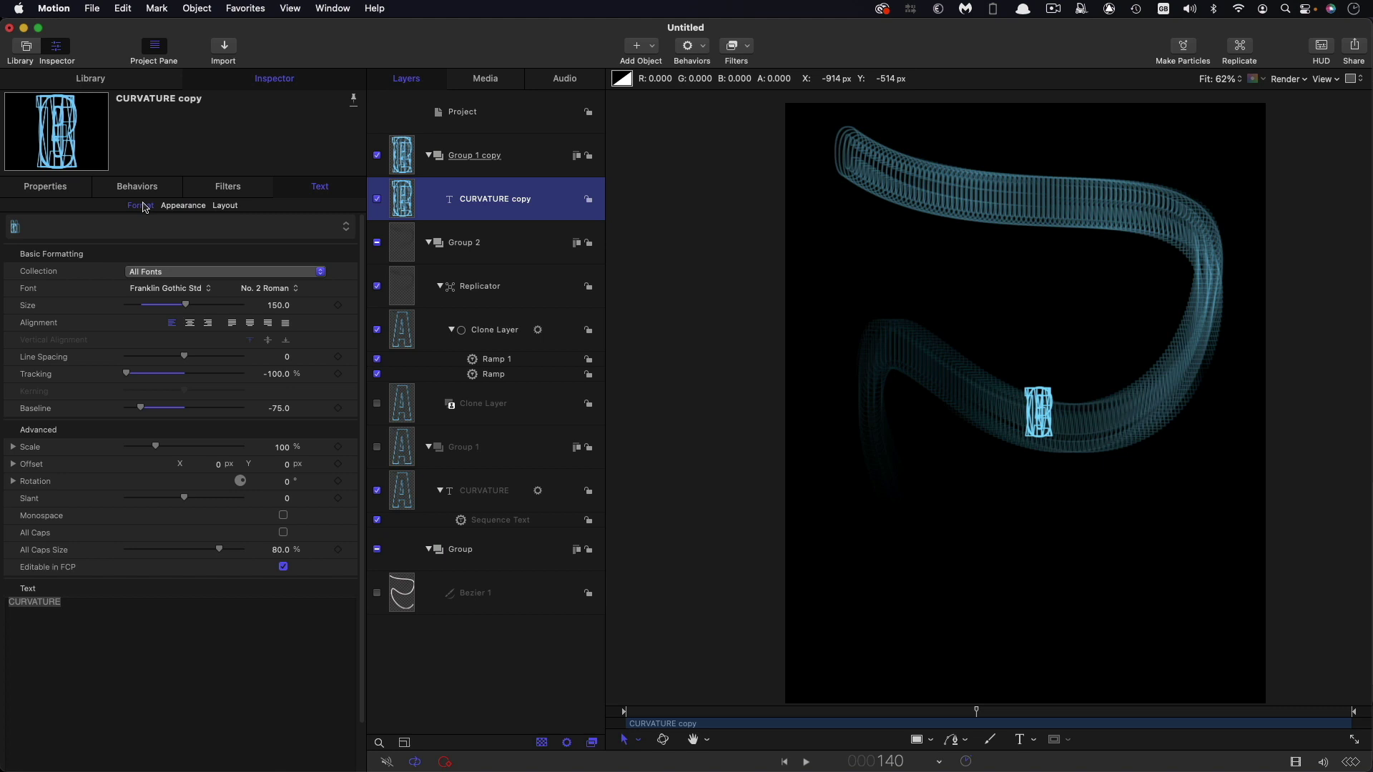
{"action": "left_click", "coordinate": [276, 374]}
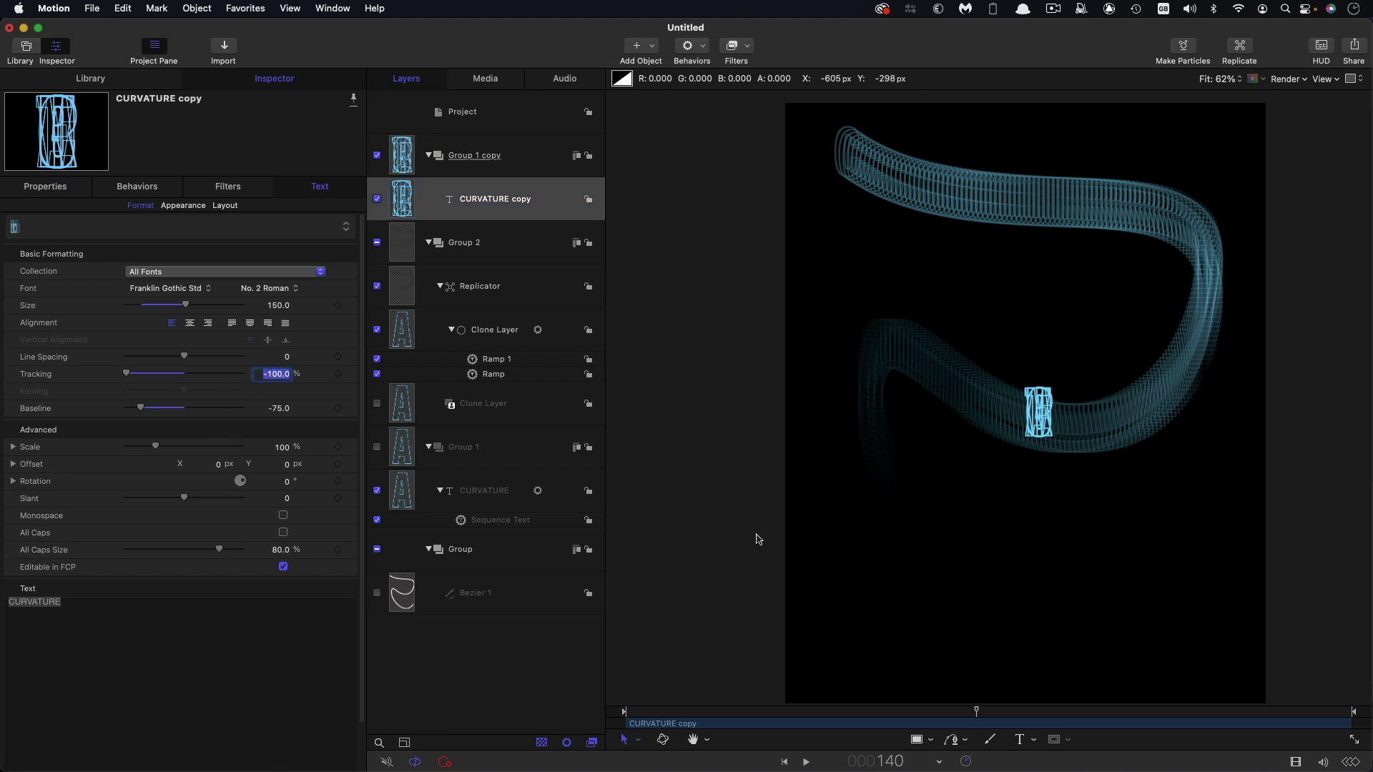
{"action": "type", "text": "250"}
{"action": "key", "text": "Return"}
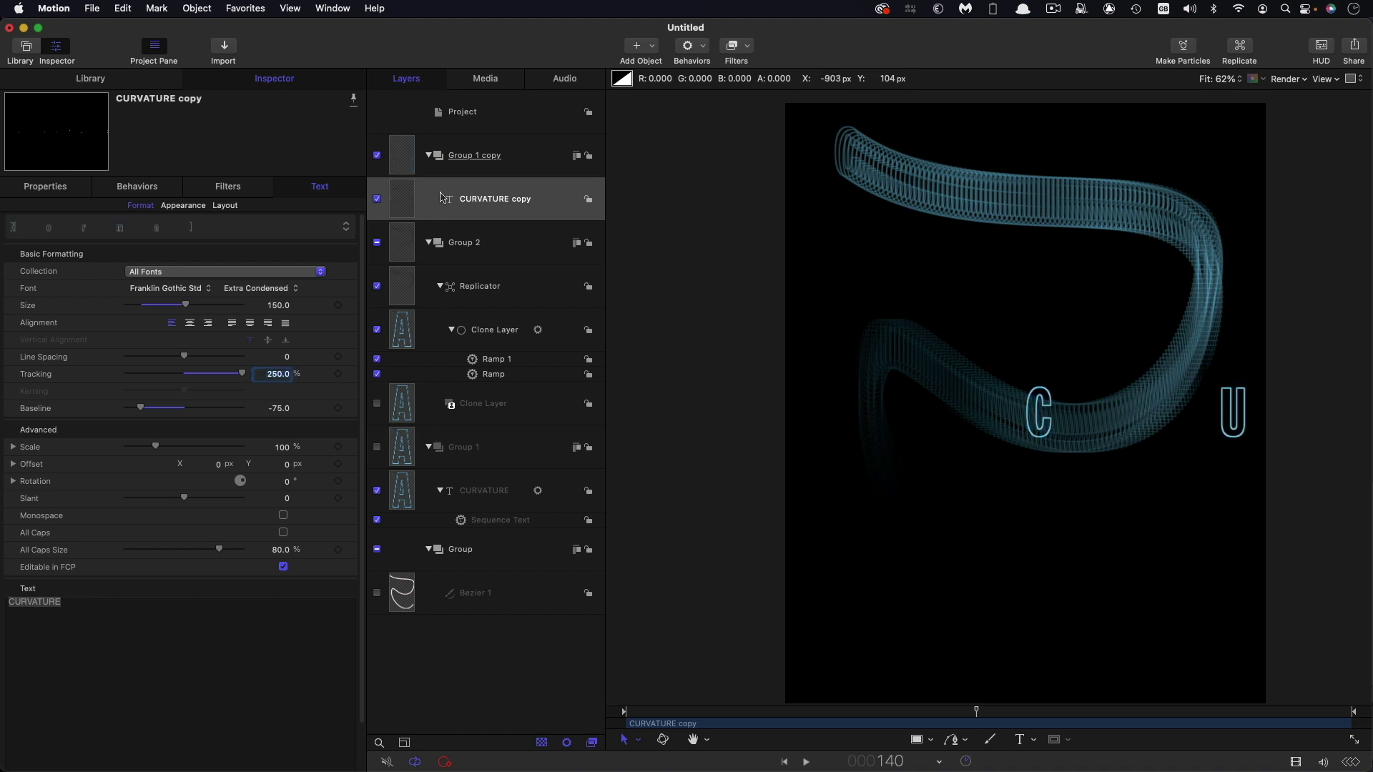
Lay the CURVATURE copy out on a Path using Bezier 1 as its shape, Align to Path off
{"action": "left_click", "coordinate": [401, 201]}
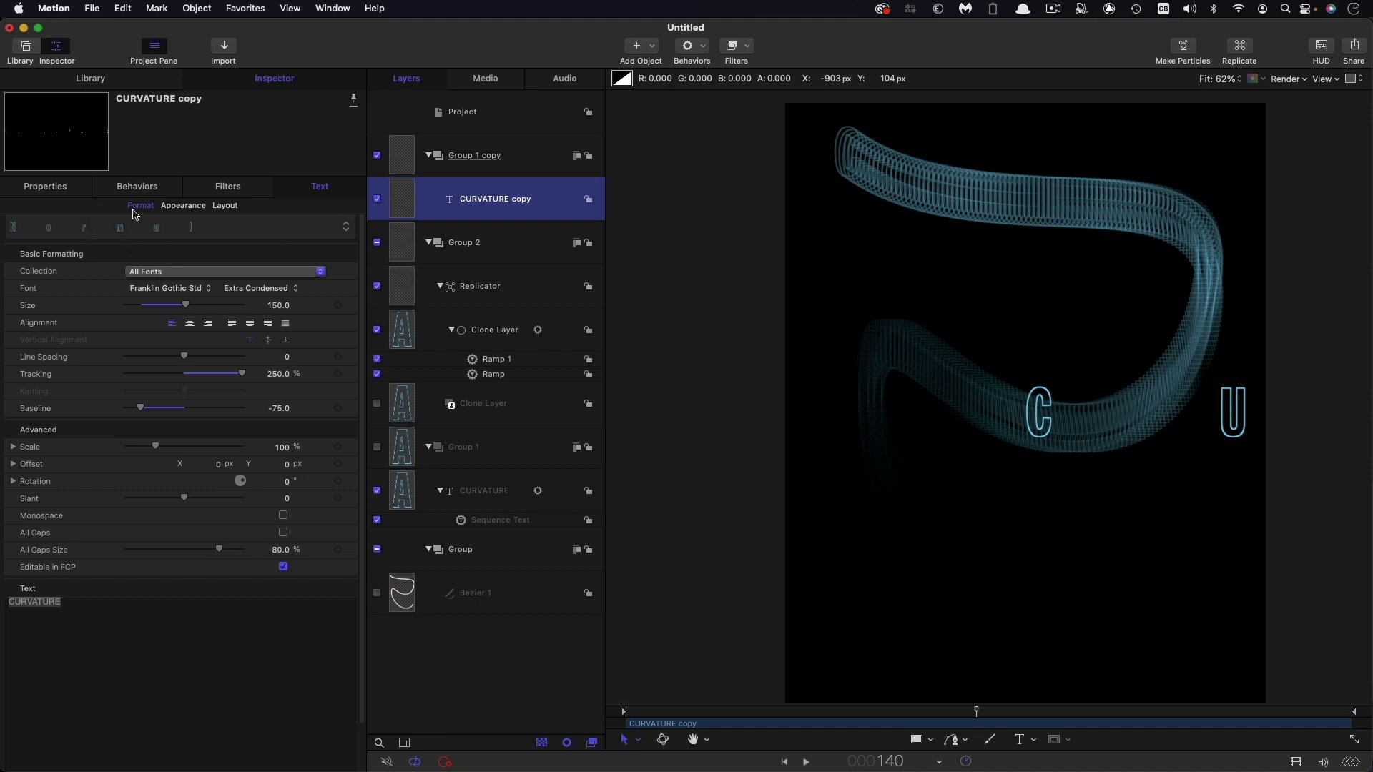
{"action": "left_click", "coordinate": [226, 206]}
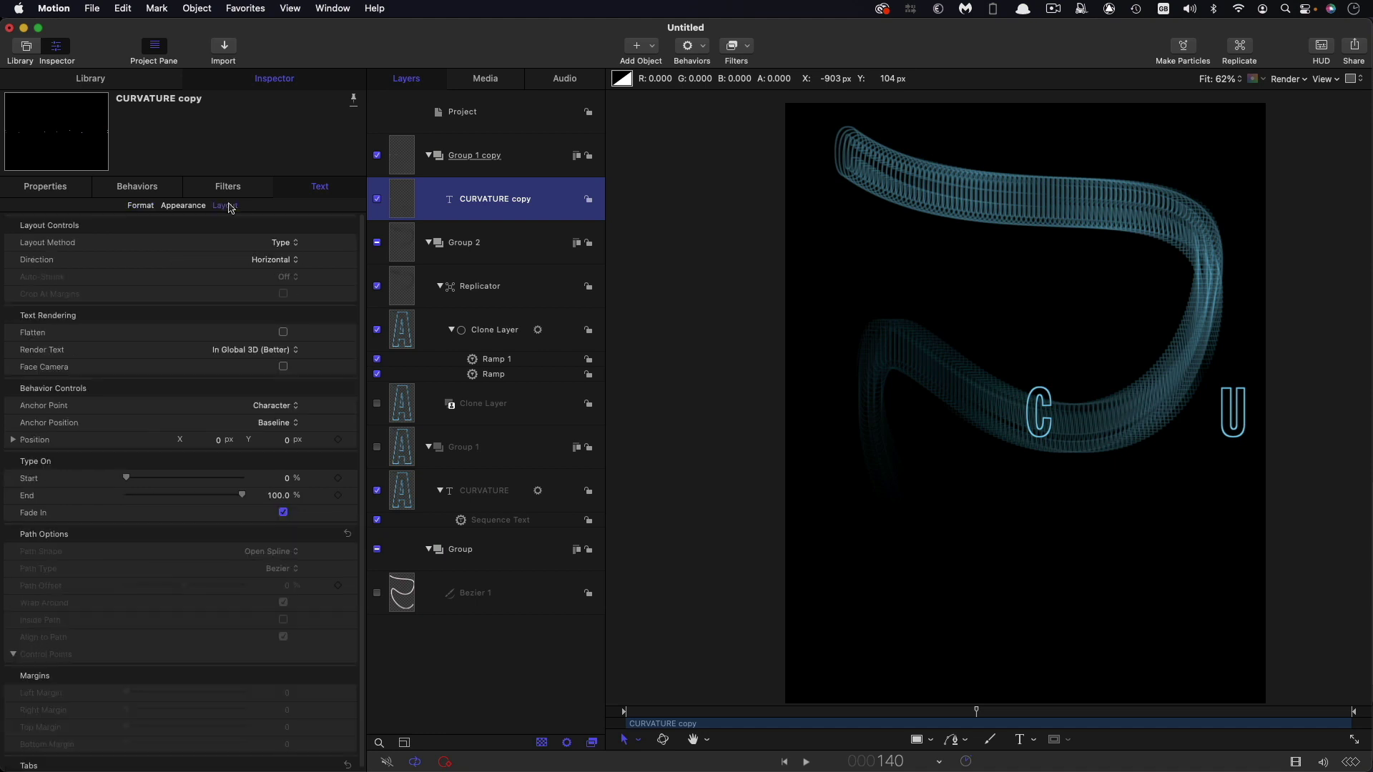
{"action": "left_click", "coordinate": [284, 245]}
{"action": "left_click", "coordinate": [284, 277]}
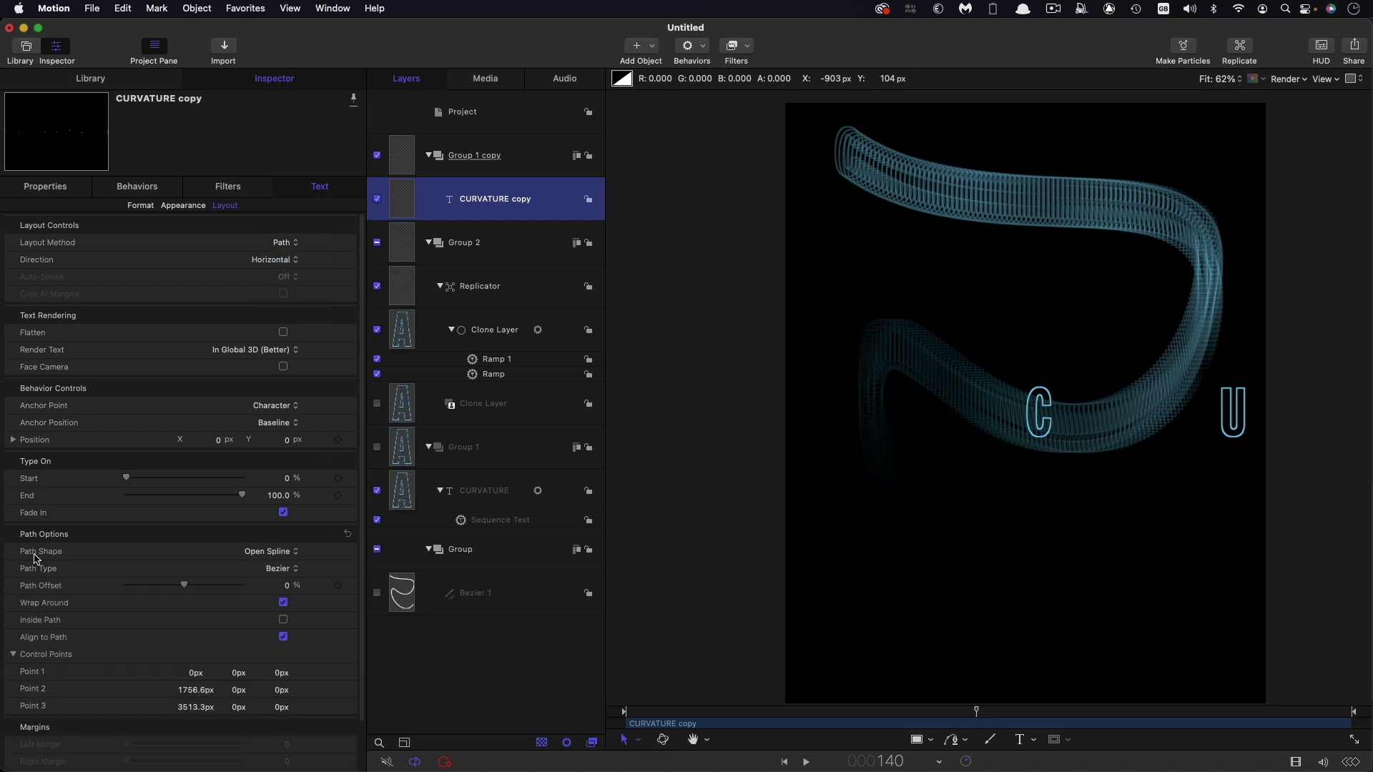
{"action": "left_click", "coordinate": [289, 555]}
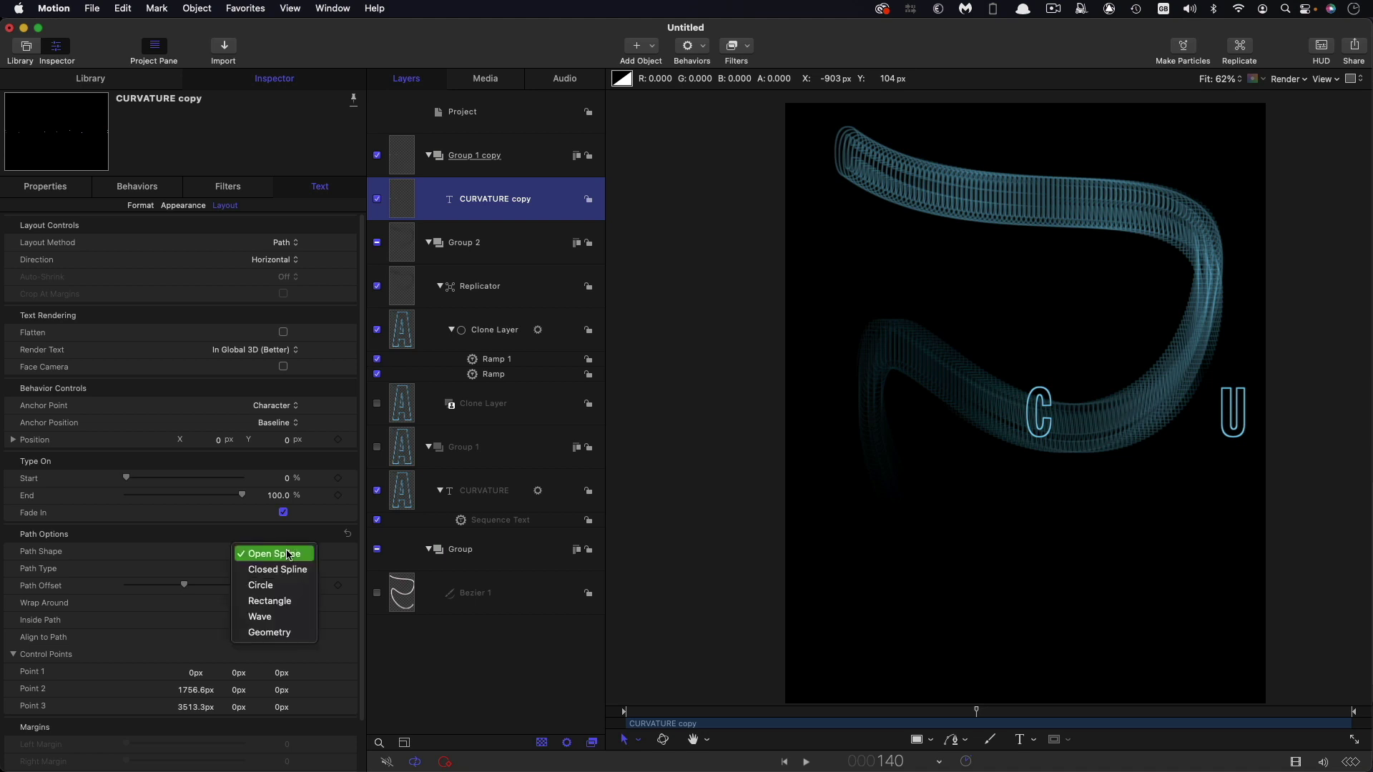
{"action": "left_click", "coordinate": [264, 633]}
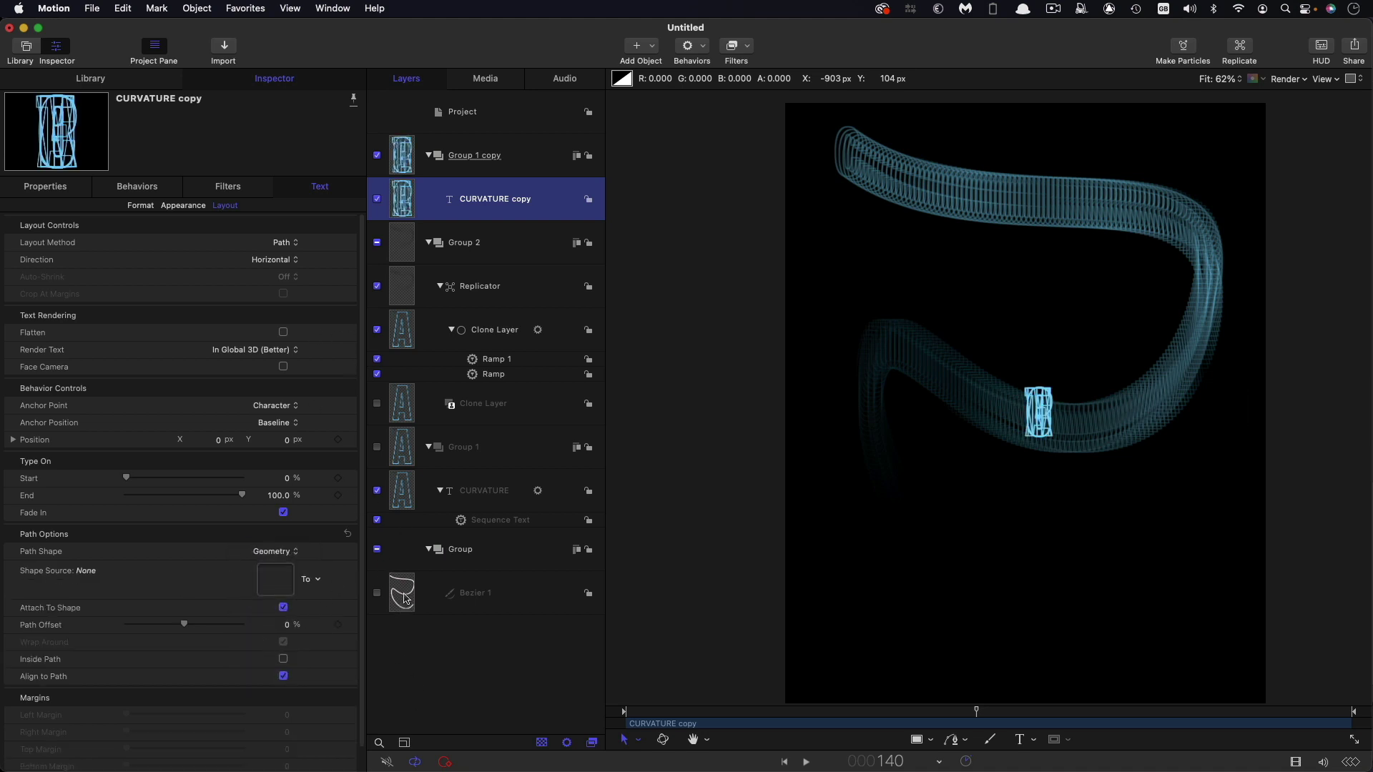
{"action": "left_click_drag", "start_coordinate": [404, 599], "coordinate": [273, 579]}
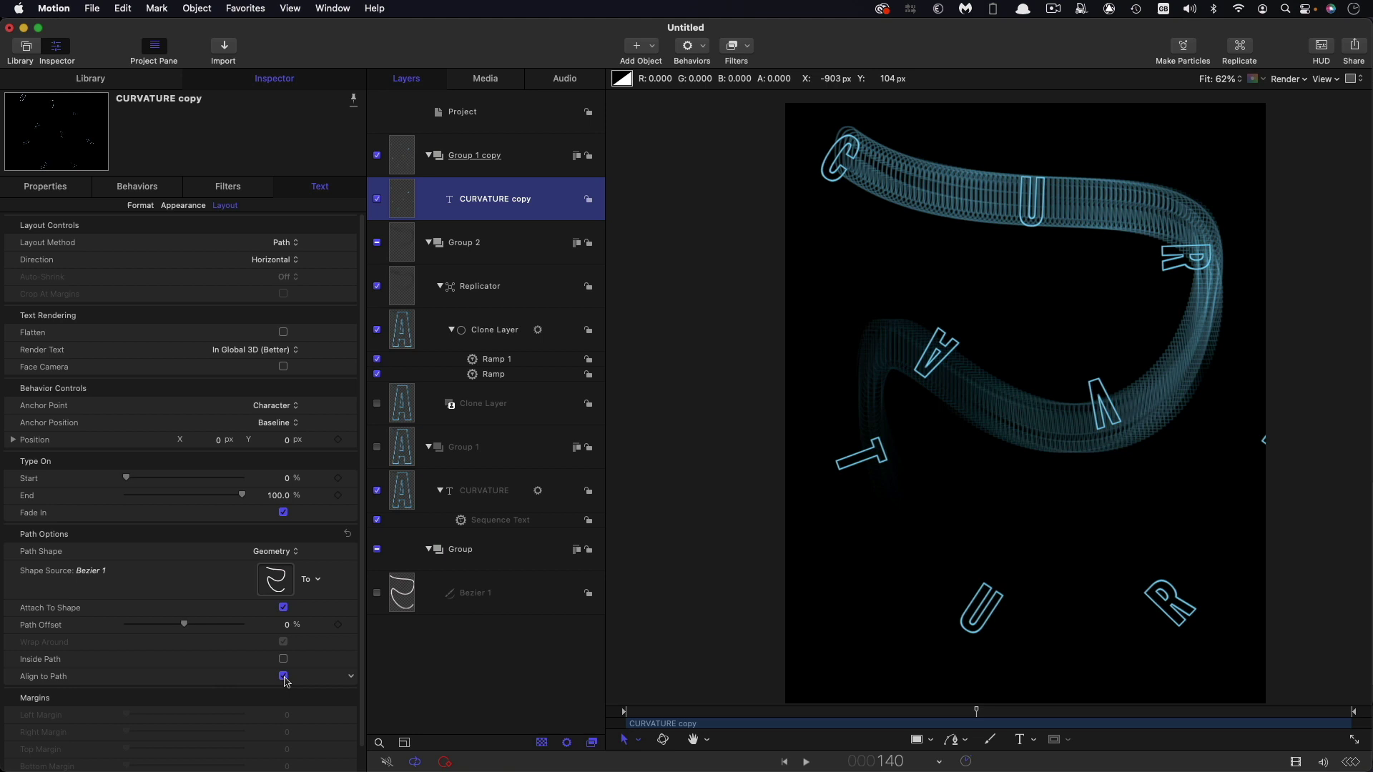
{"action": "left_click", "coordinate": [283, 677]}
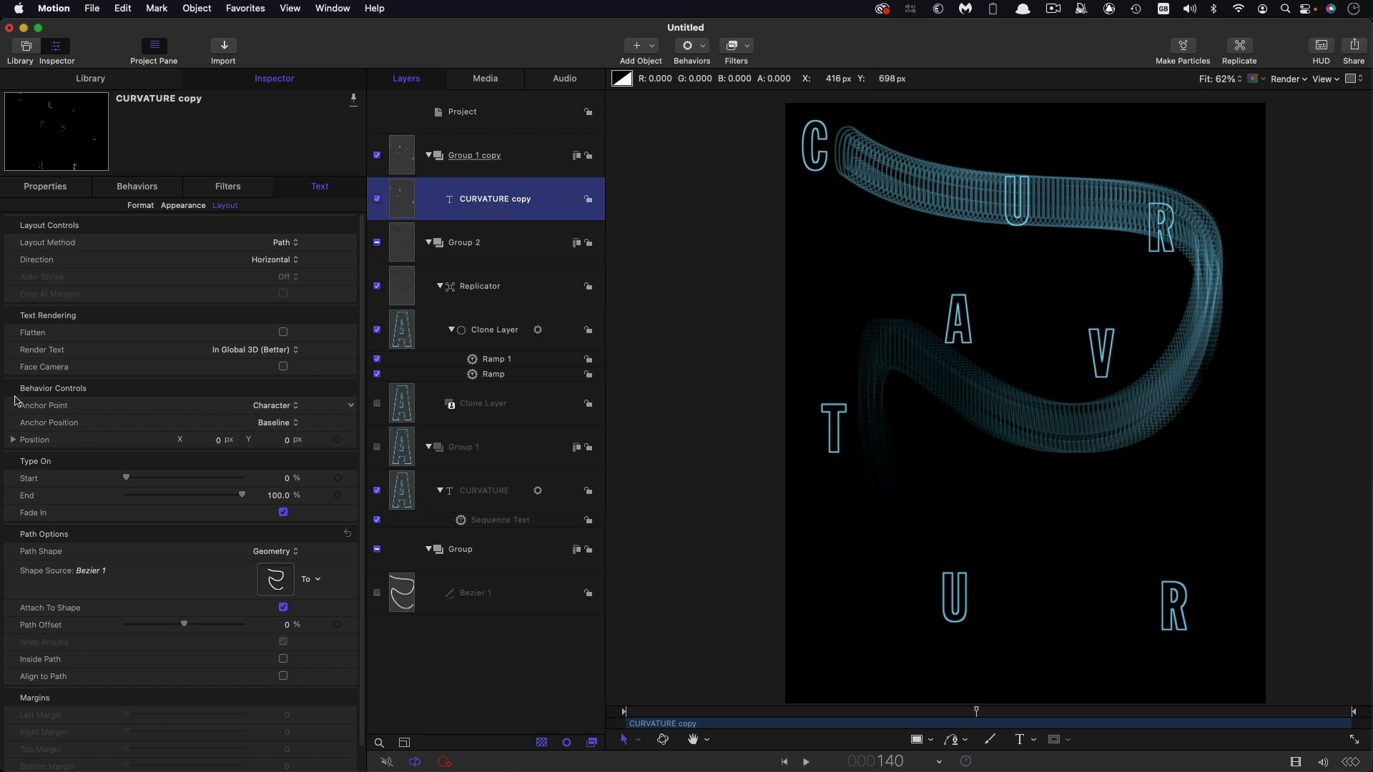
Anchor the copy's letters at their centers and go to the last frame
{"action": "left_click", "coordinate": [274, 424]}
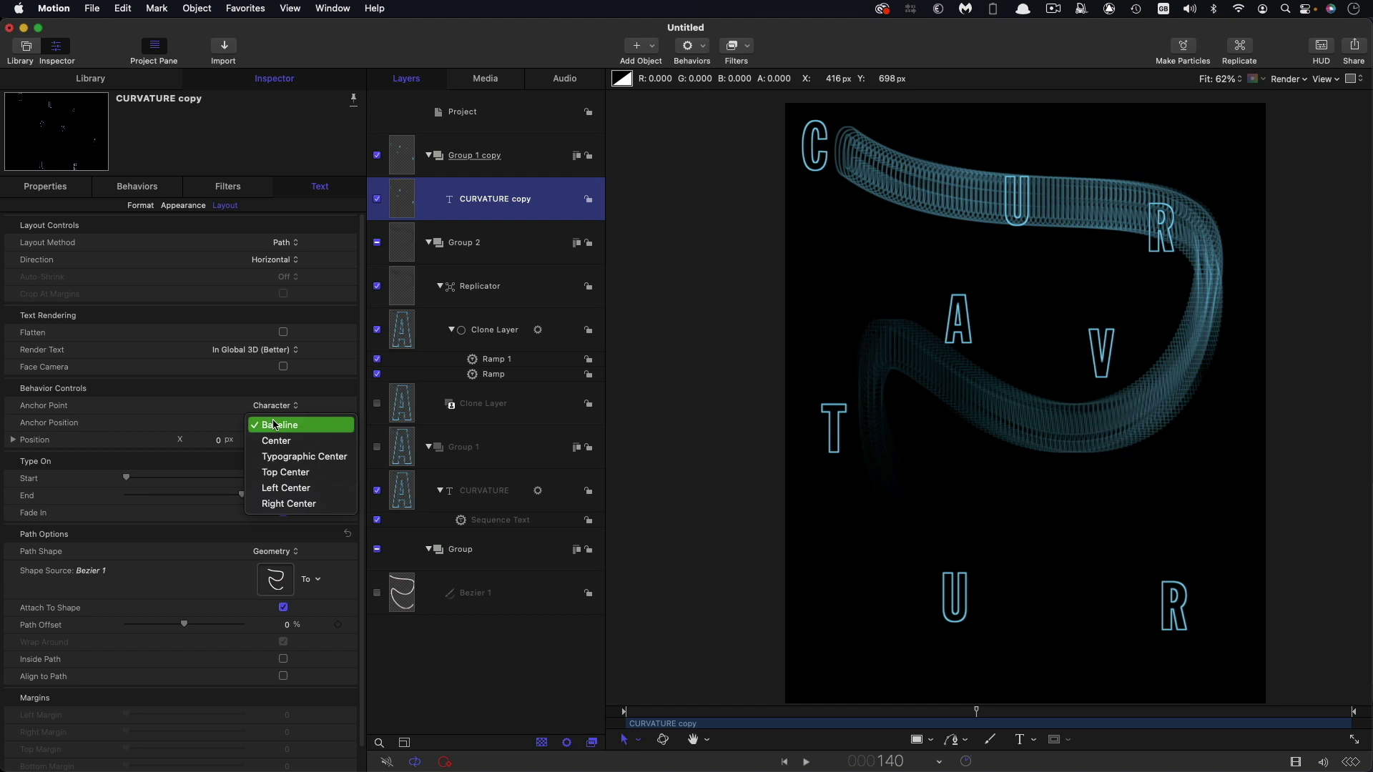
{"action": "left_click", "coordinate": [276, 441]}
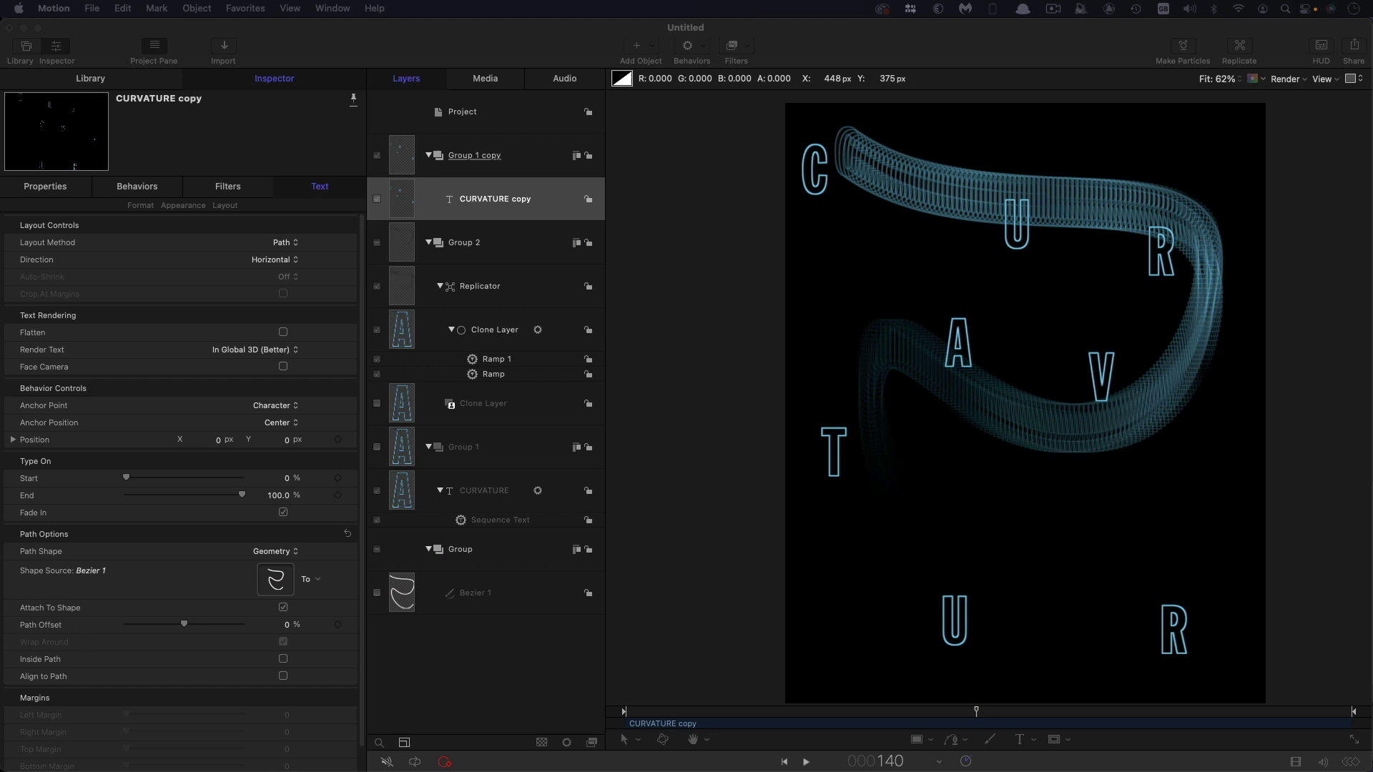
{"action": "left_click", "coordinate": [1348, 713]}
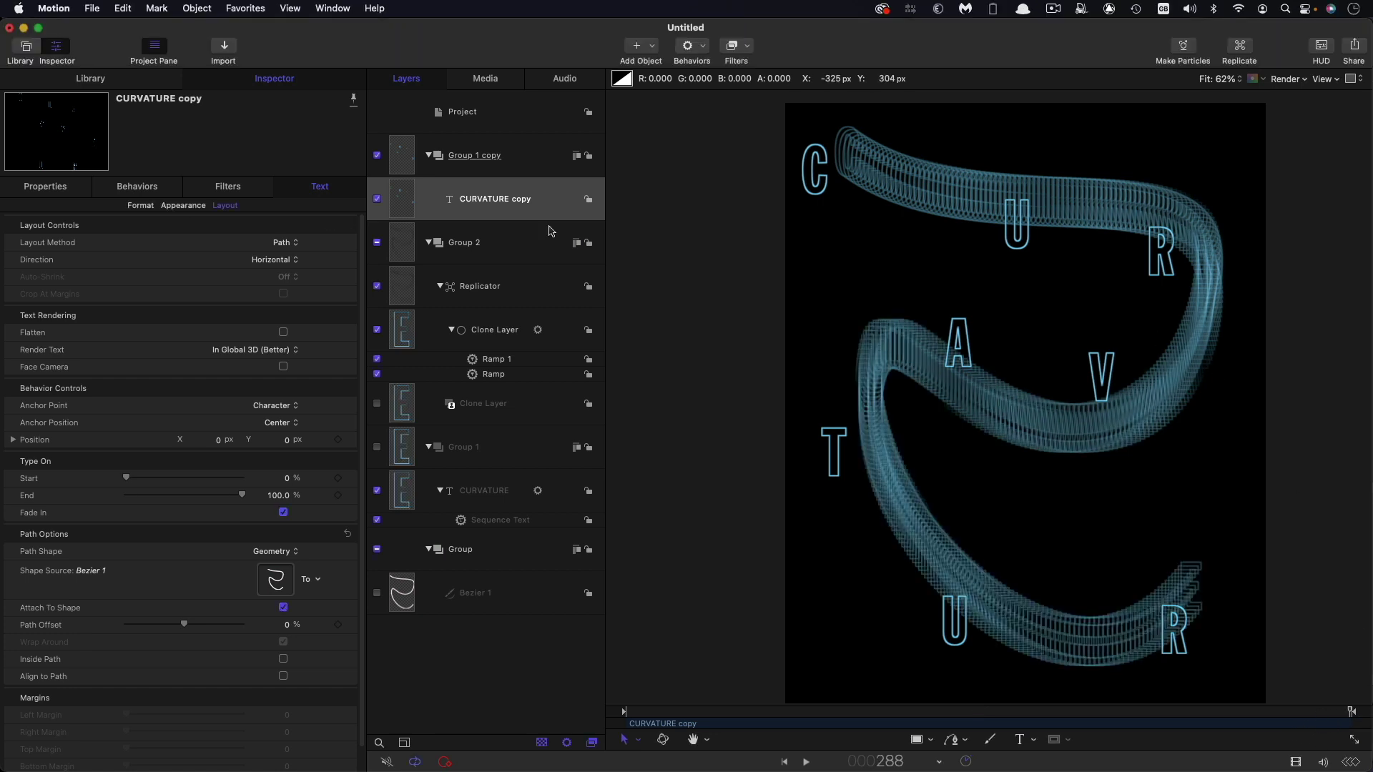
Set the copy's baseline to 0 and tracking to 221%
{"action": "left_click", "coordinate": [142, 206]}
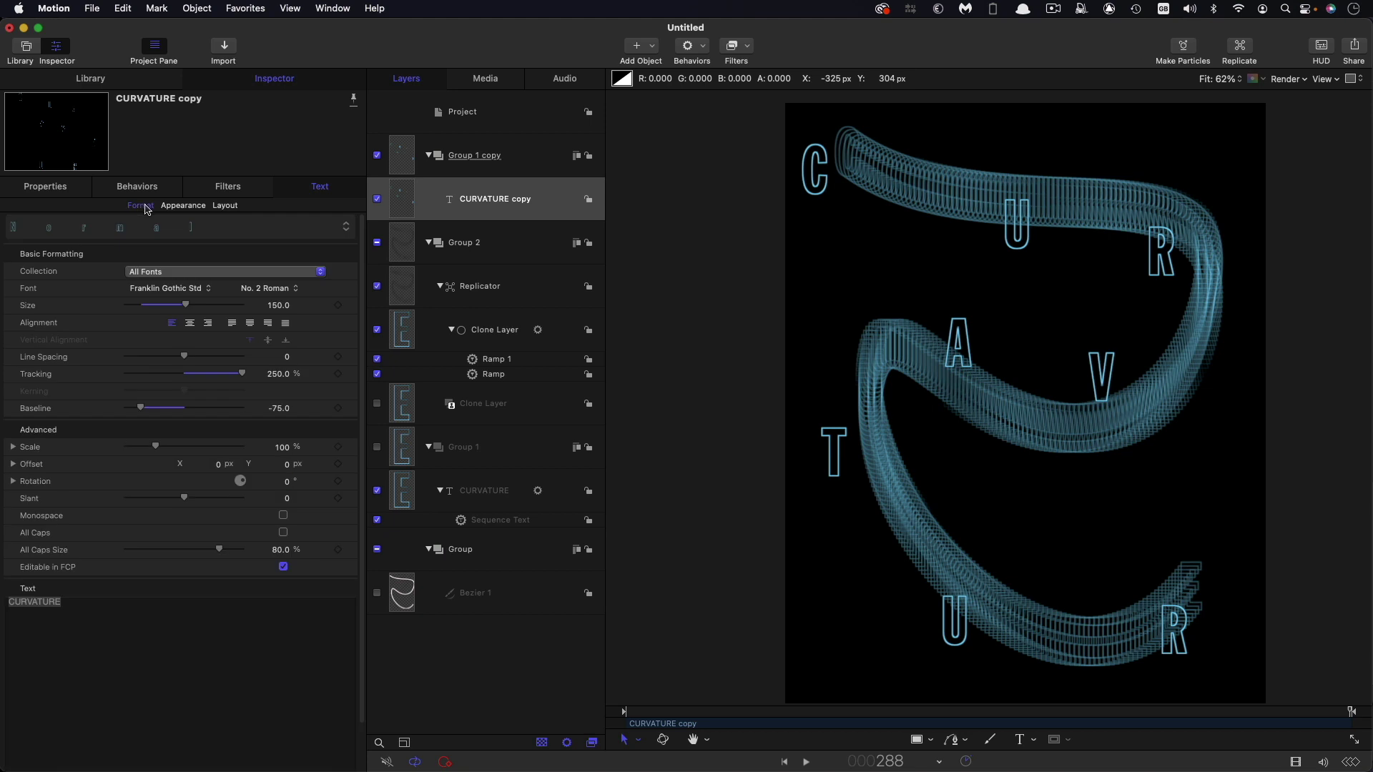
{"action": "left_click", "coordinate": [278, 410]}
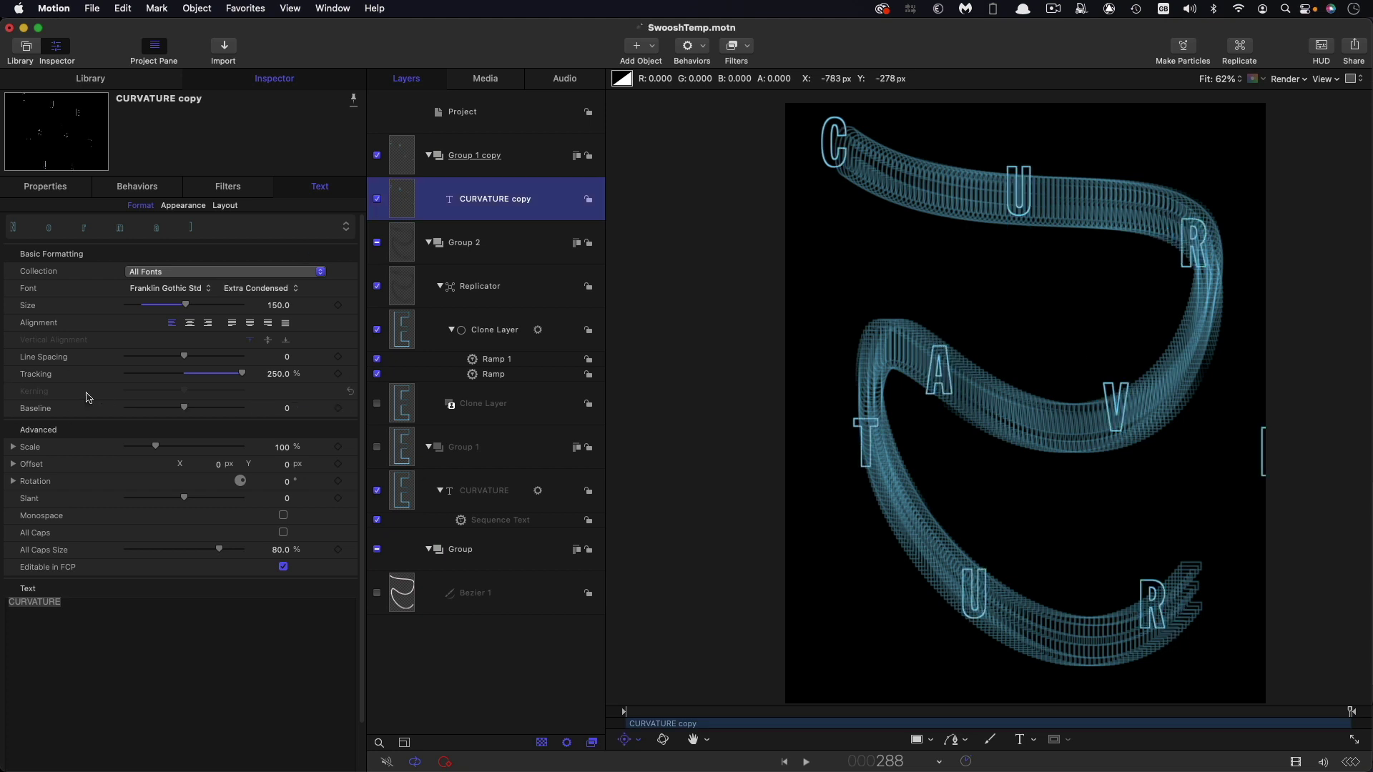
{"action": "left_click", "coordinate": [285, 378]}
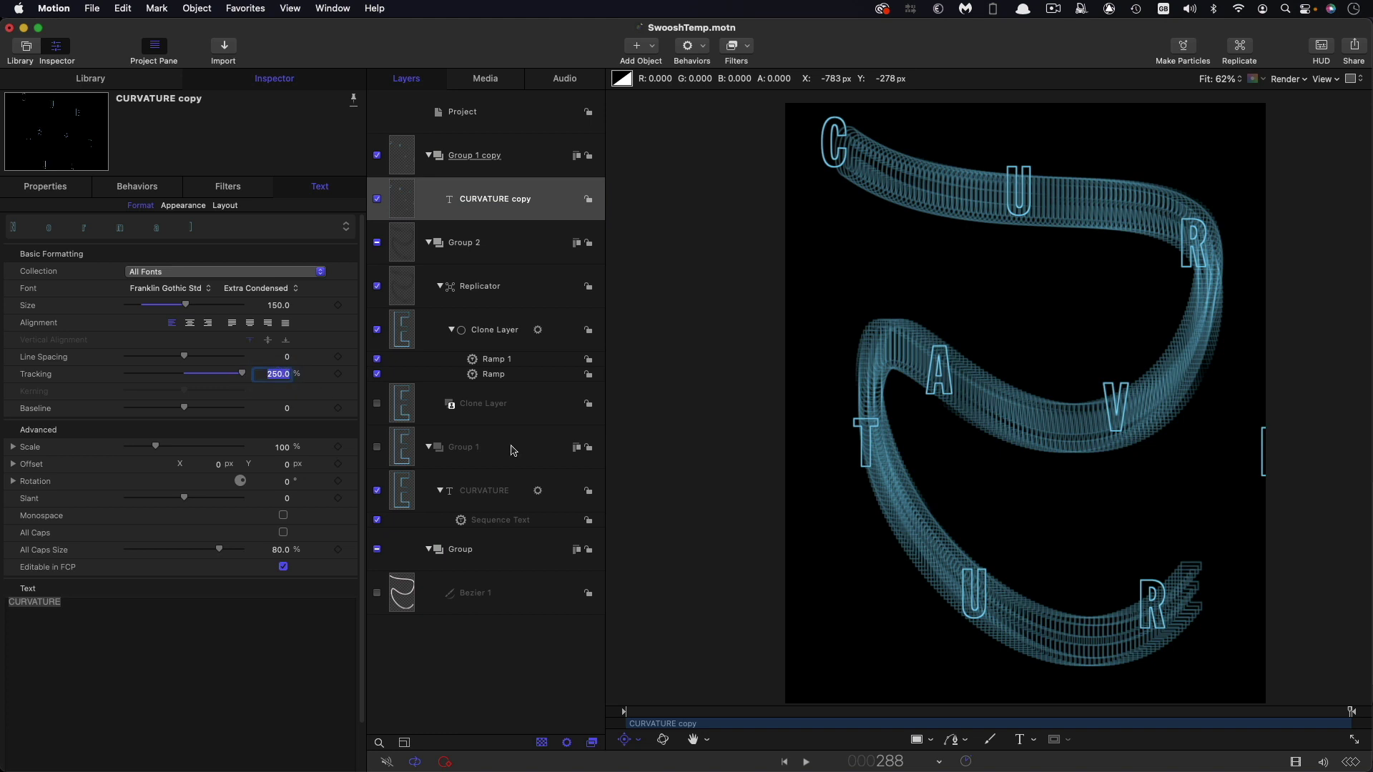
{"action": "type", "text": "221"}
{"action": "key", "text": "Return"}
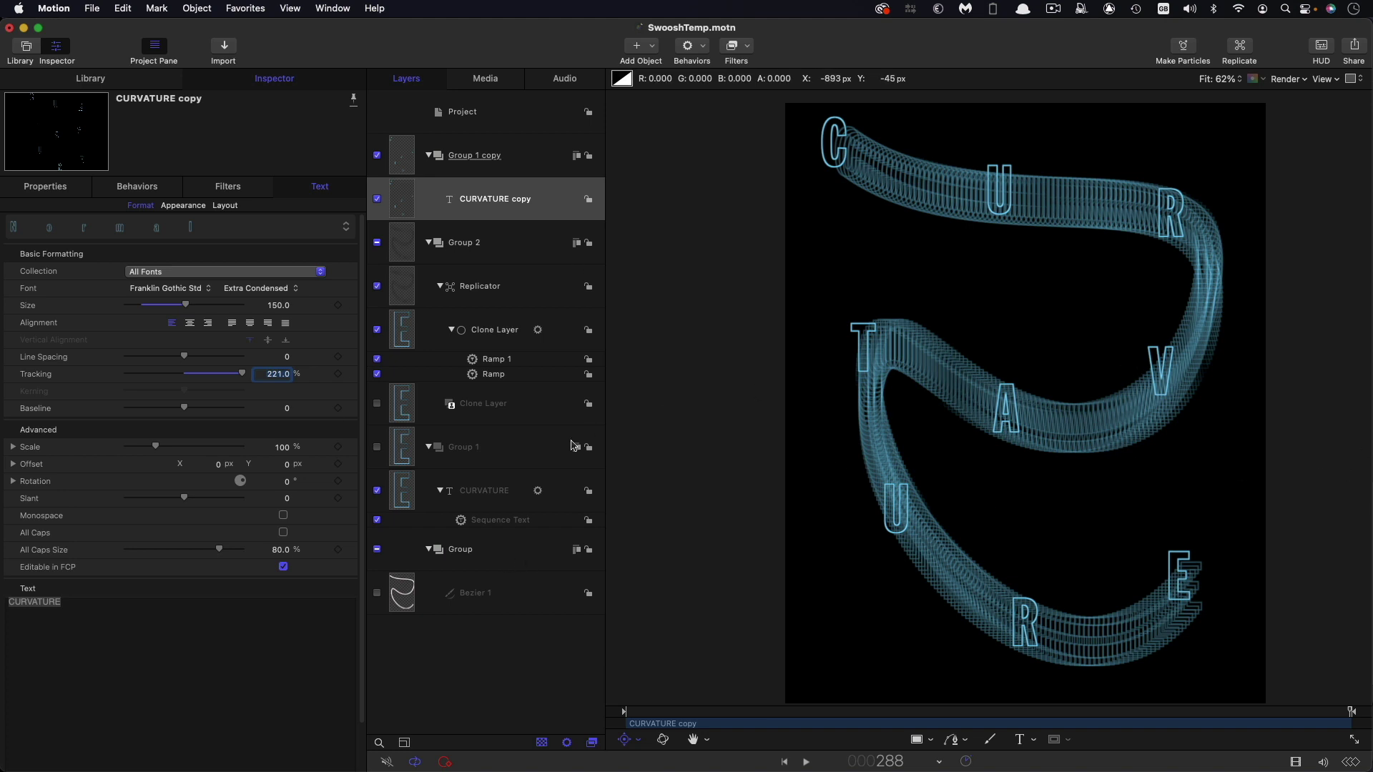
{"action": "left_click", "coordinate": [406, 404]}
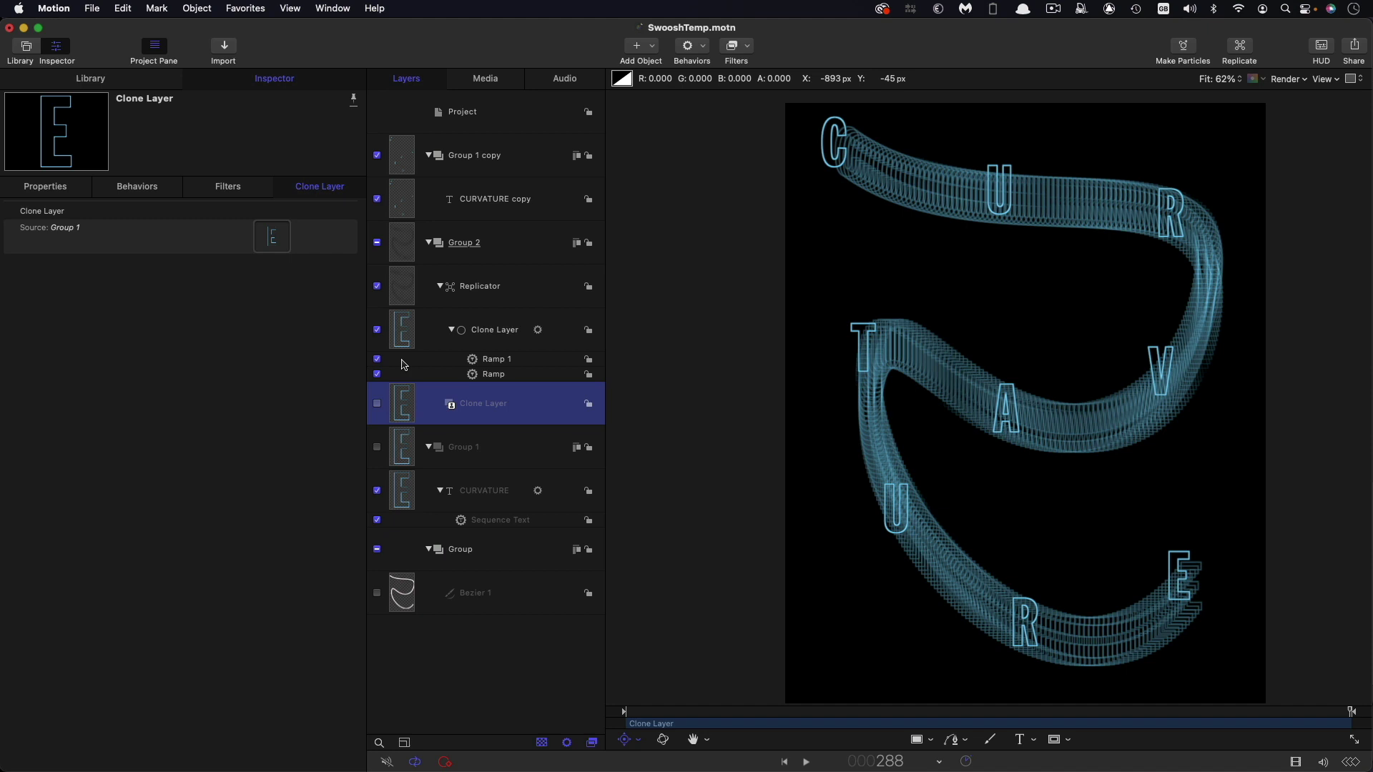
Show the lower Clone Layer's E and pan the view to bring AE centre-left
{"action": "left_click", "coordinate": [377, 404]}
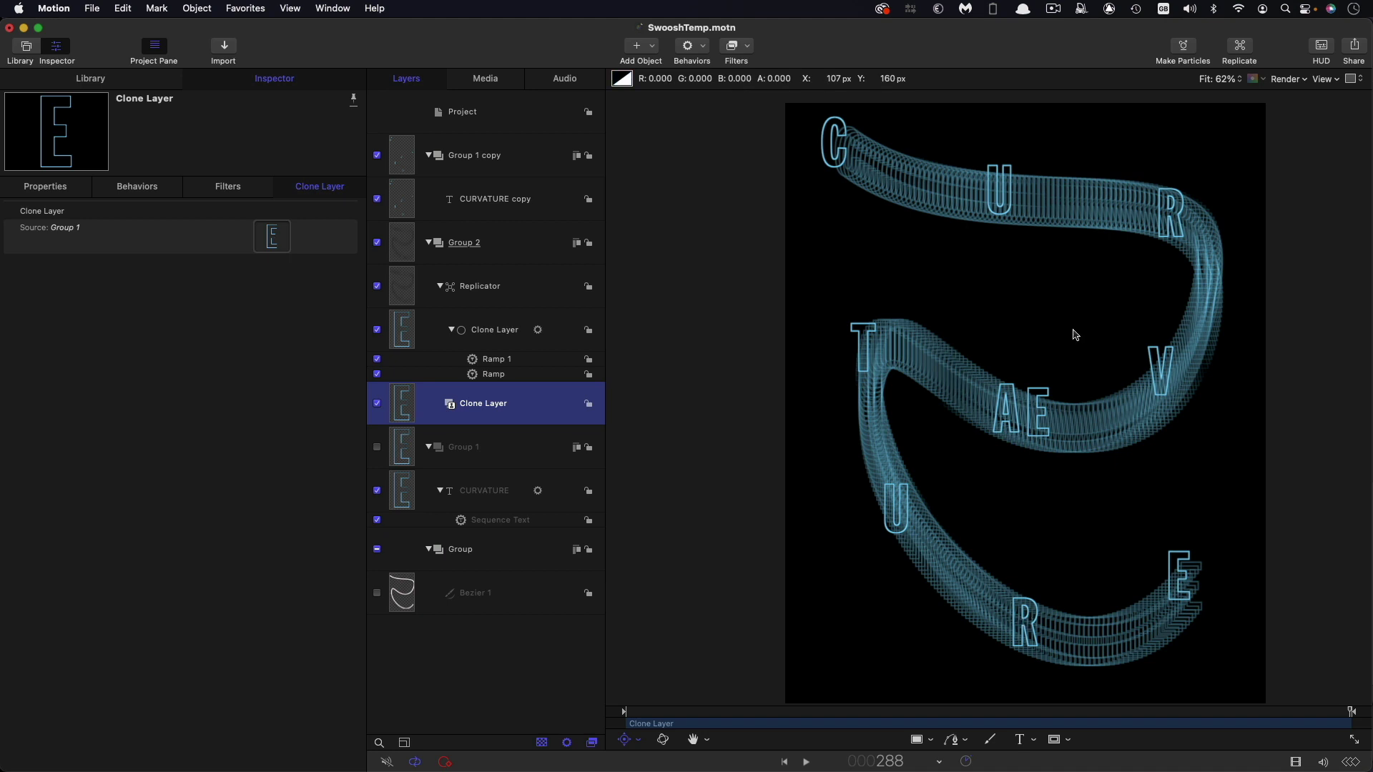
{"action": "scroll", "coordinate": [1076, 335], "scroll_direction": "up", "scroll_amount": 8}
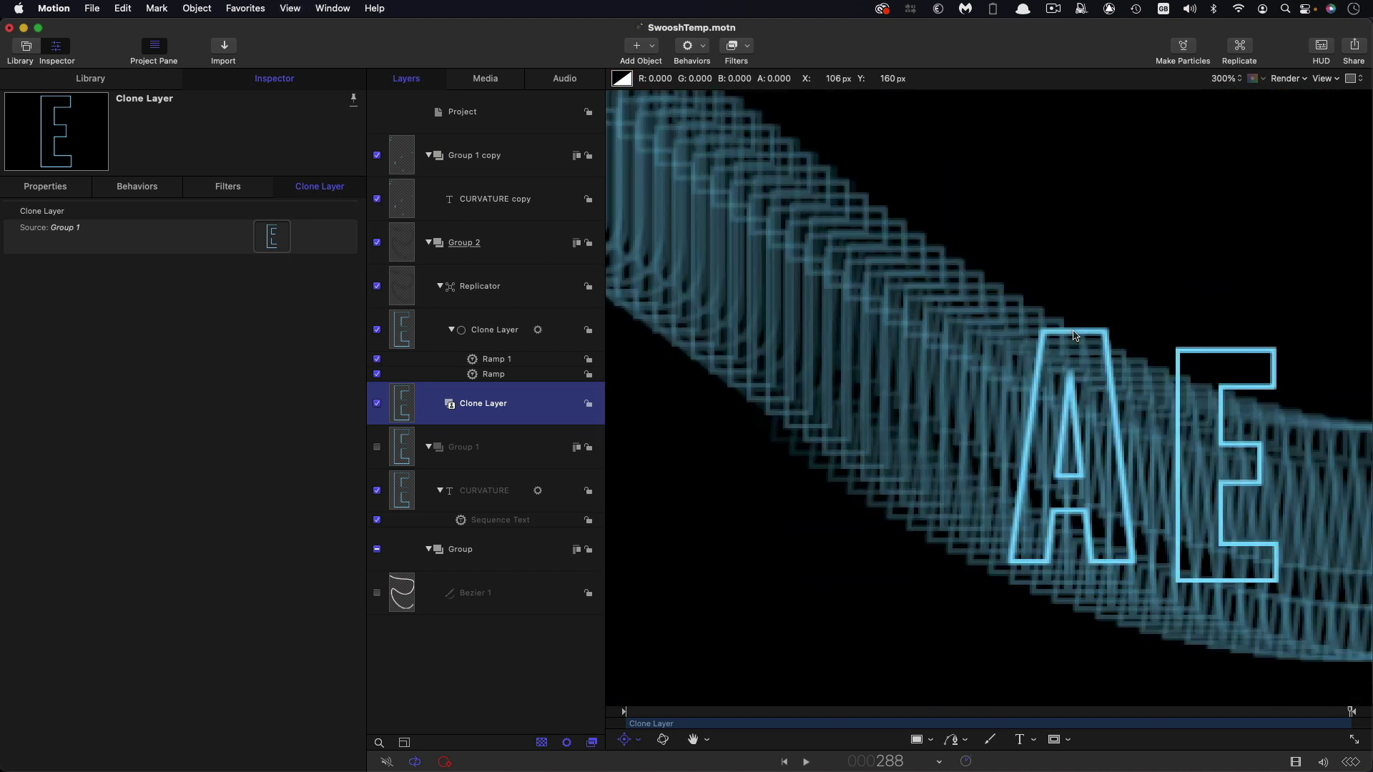
{"action": "key", "text": "h"}
{"action": "left_click_drag", "start_coordinate": [1142, 403], "coordinate": [880, 336]}
Turn on canvas overlays and move the E's anchor point right into the letter
{"action": "left_click", "coordinate": [642, 744]}
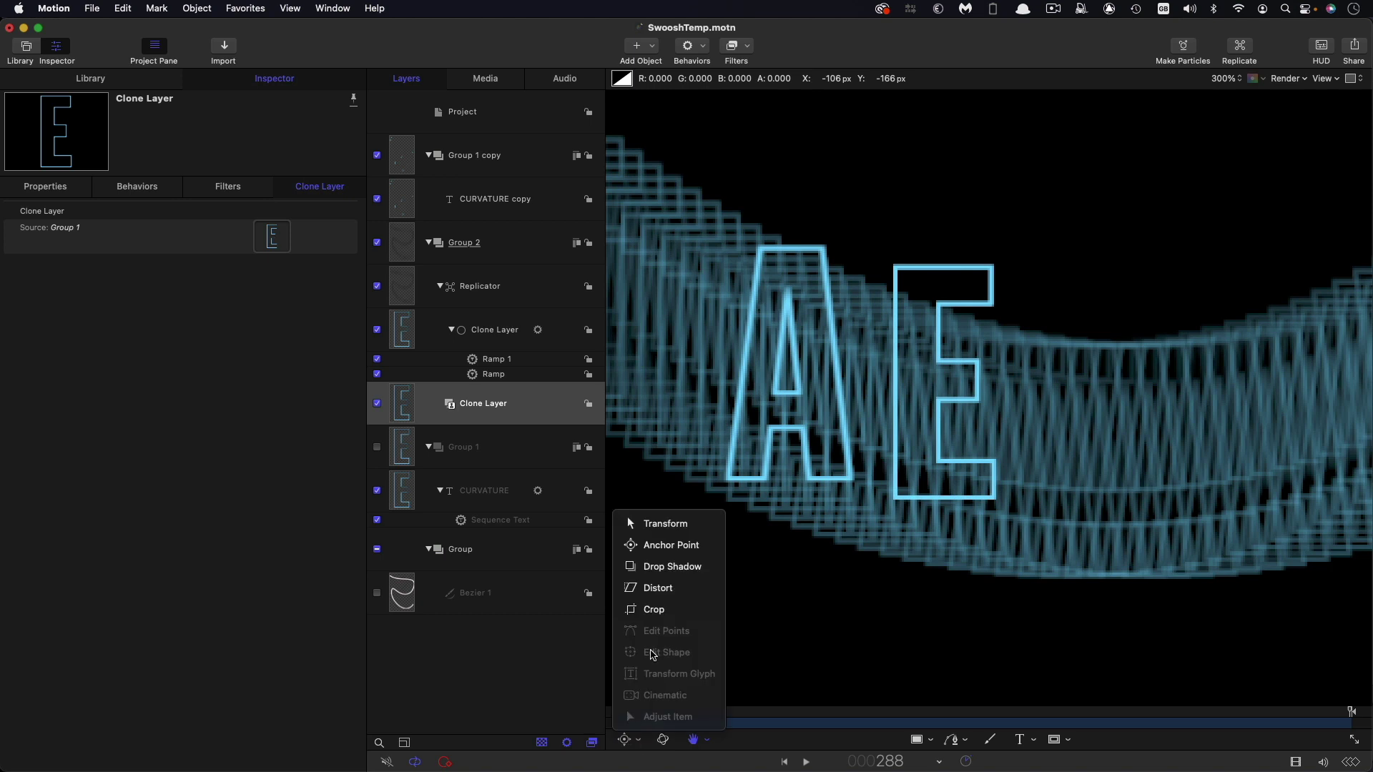
{"action": "left_click", "coordinate": [666, 545]}
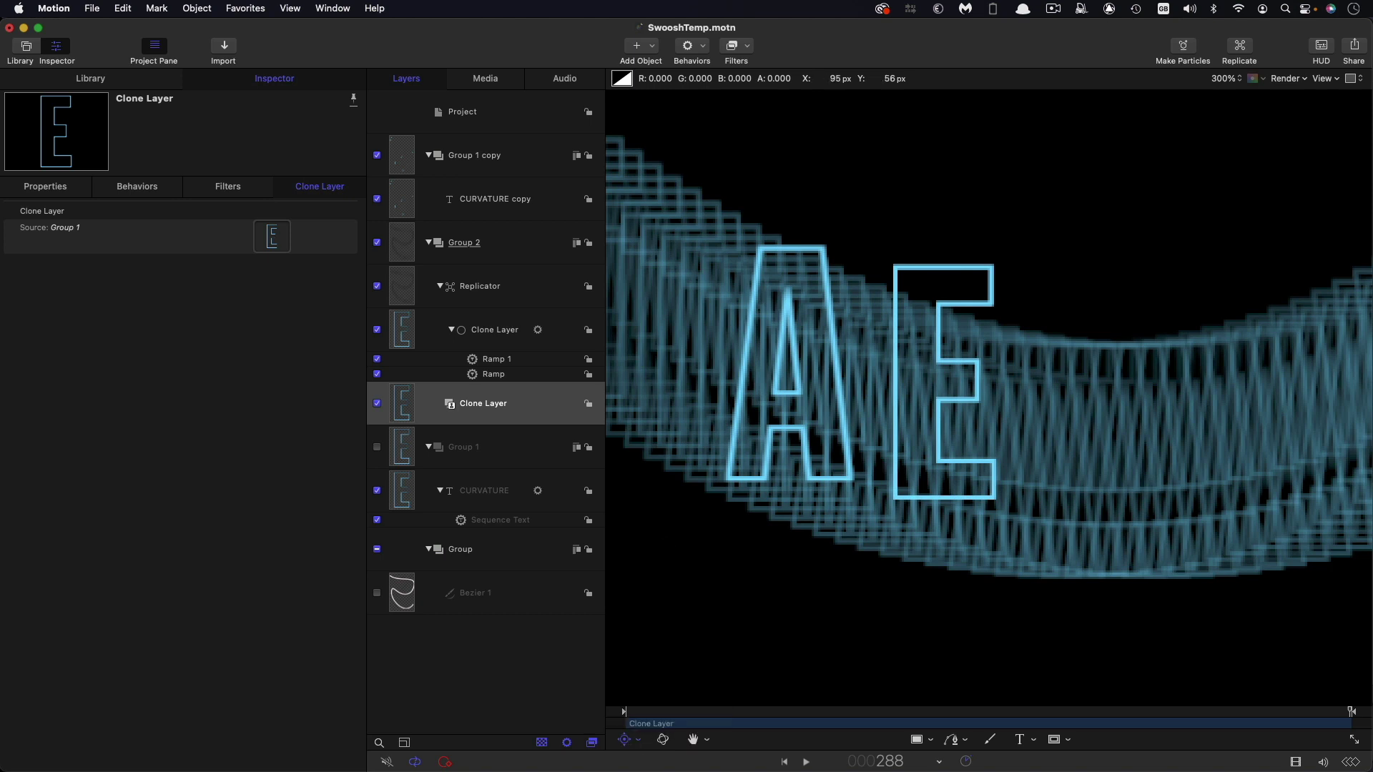
{"action": "left_click", "coordinate": [1330, 79]}
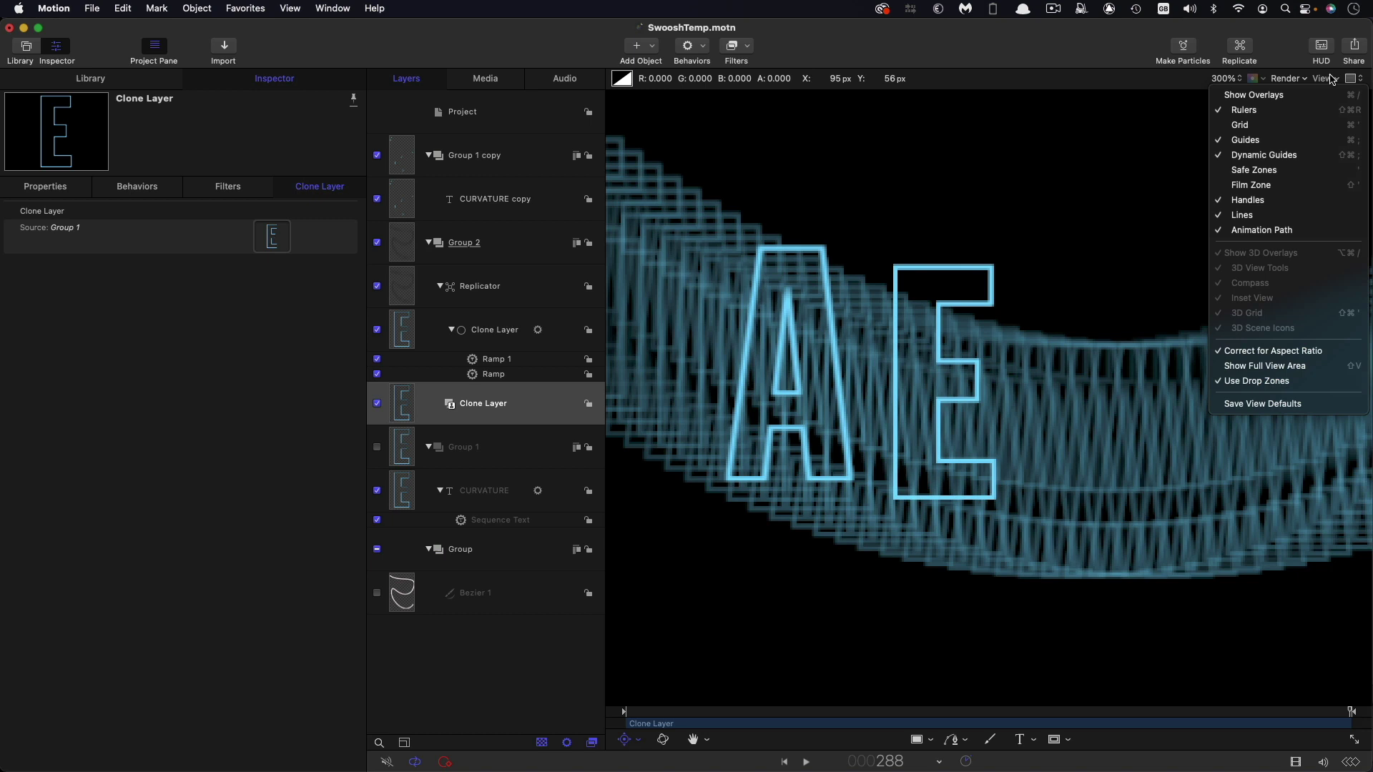
{"action": "left_click", "coordinate": [1323, 95]}
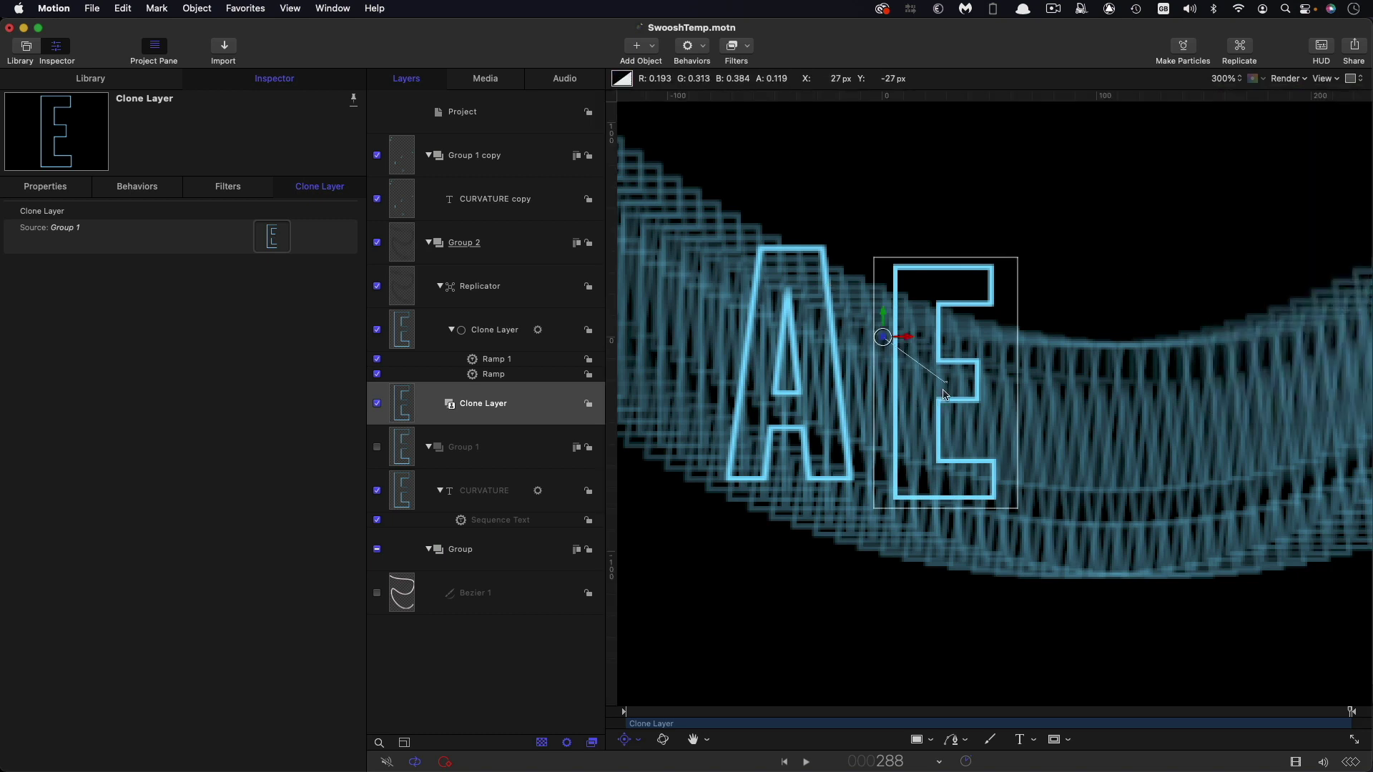
{"action": "left_click_drag", "start_coordinate": [907, 337], "coordinate": [952, 382]}
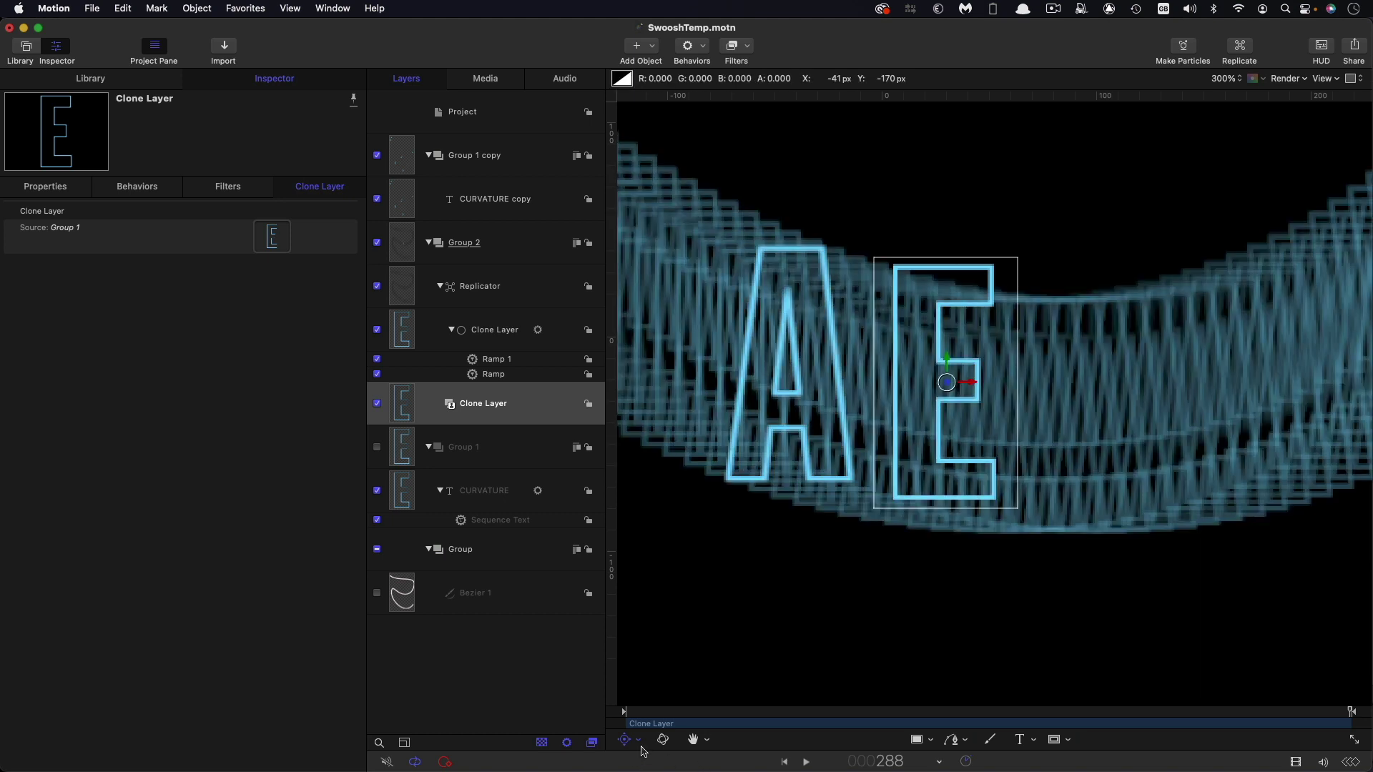
Return to the Select/Transform tool, select the Replicator, and fit the canvas in view
{"action": "left_click", "coordinate": [638, 740]}
{"action": "left_click", "coordinate": [661, 523]}
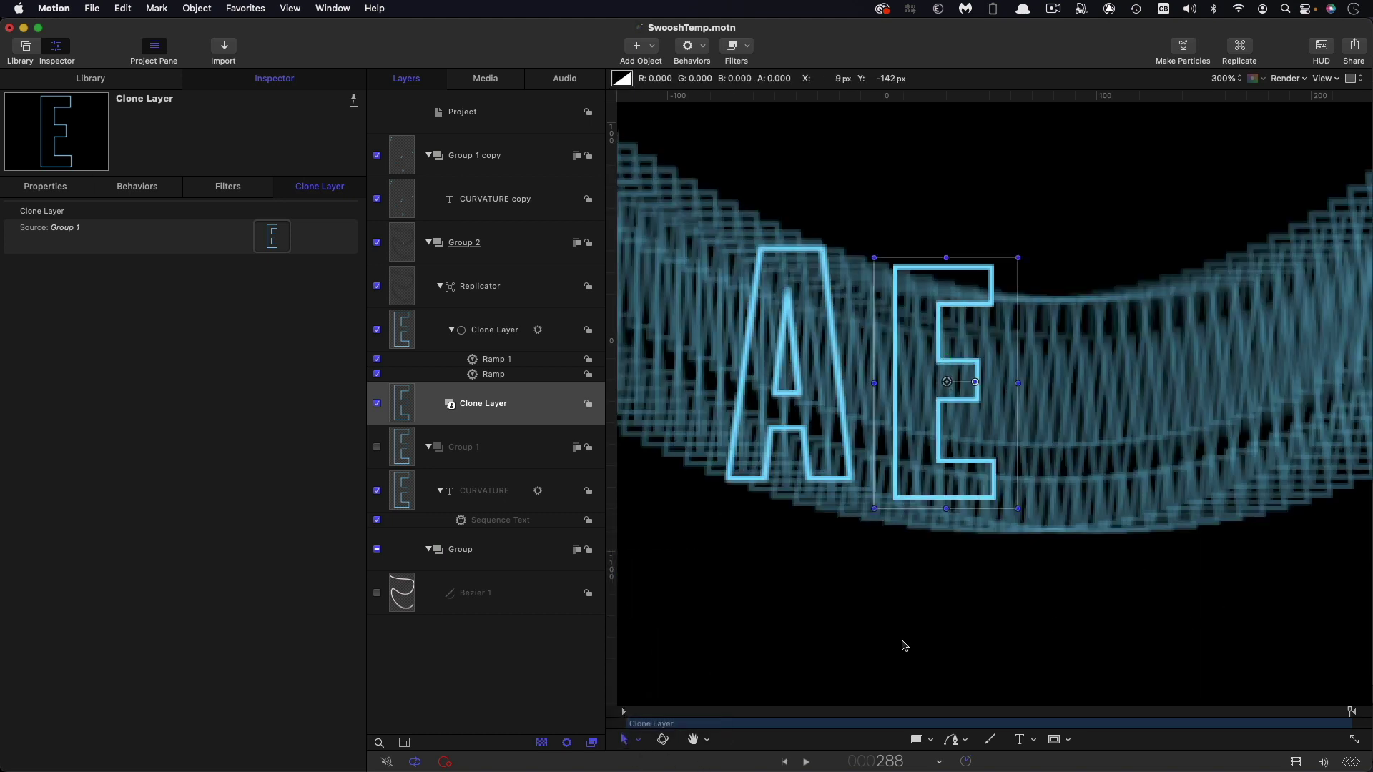
{"action": "key", "text": "shift+super+u"}
{"action": "key", "text": "shift+z"}
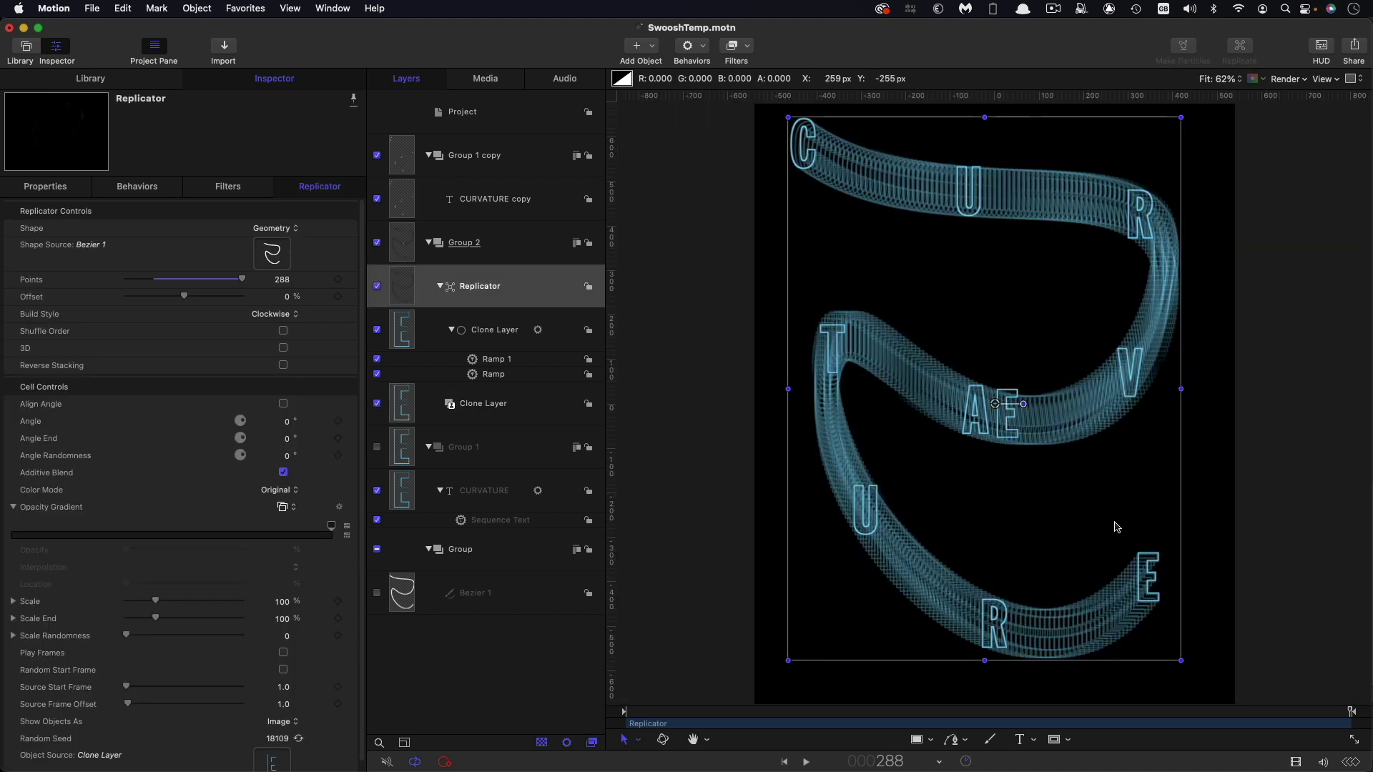
Hide the Clone Layer's extra E letters and select the CURVATURE copy text layer
{"action": "left_click", "coordinate": [378, 404]}
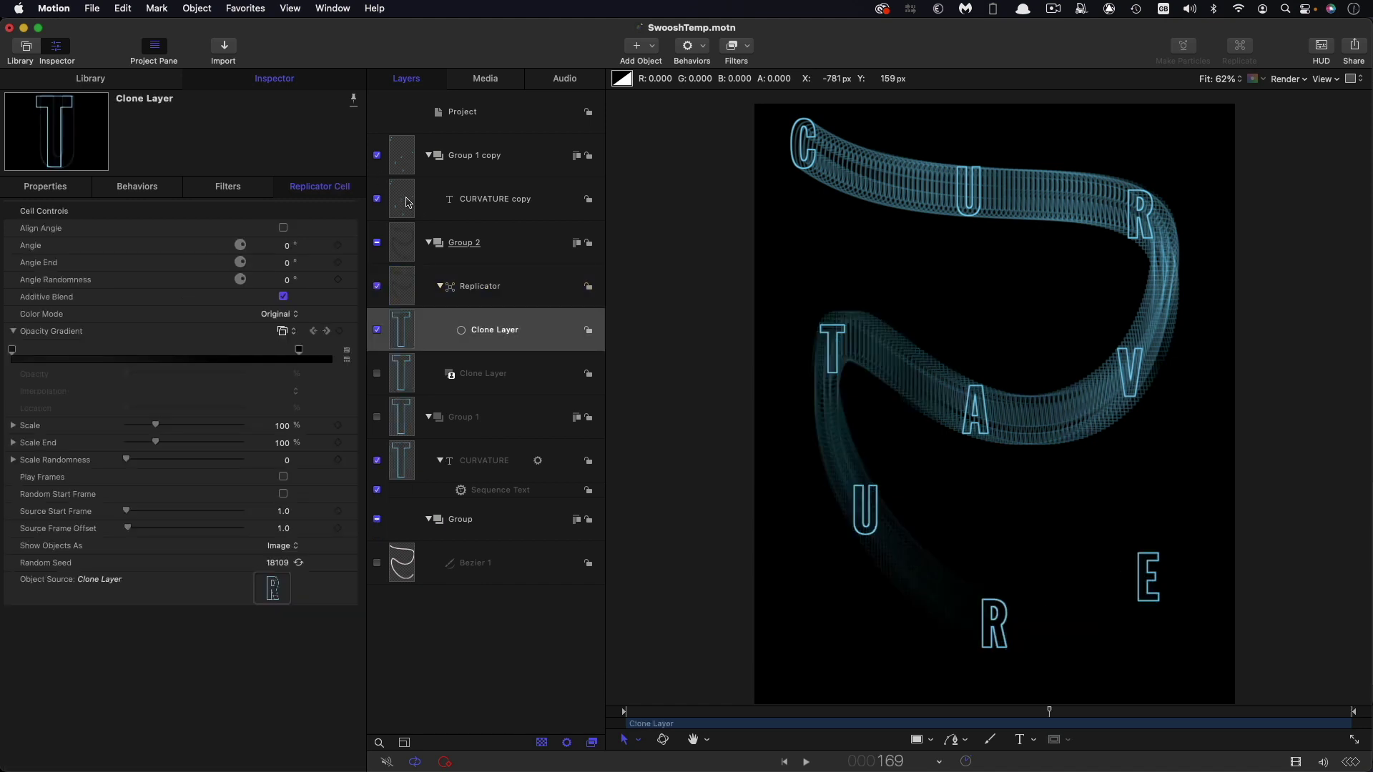
{"action": "left_click", "coordinate": [408, 203]}
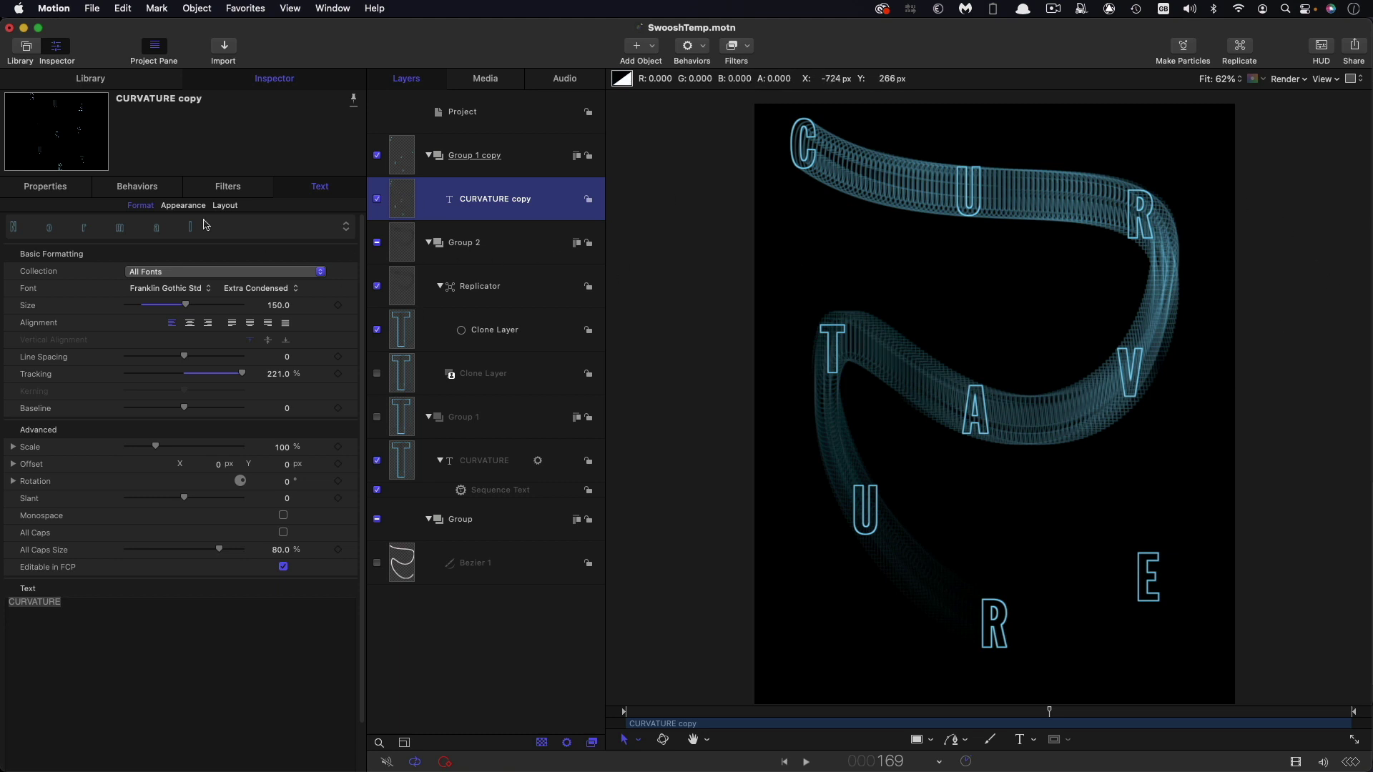
Make the CURVATURE copy letters solid white by enabling Face and disabling Outline
{"action": "left_click", "coordinate": [183, 205]}
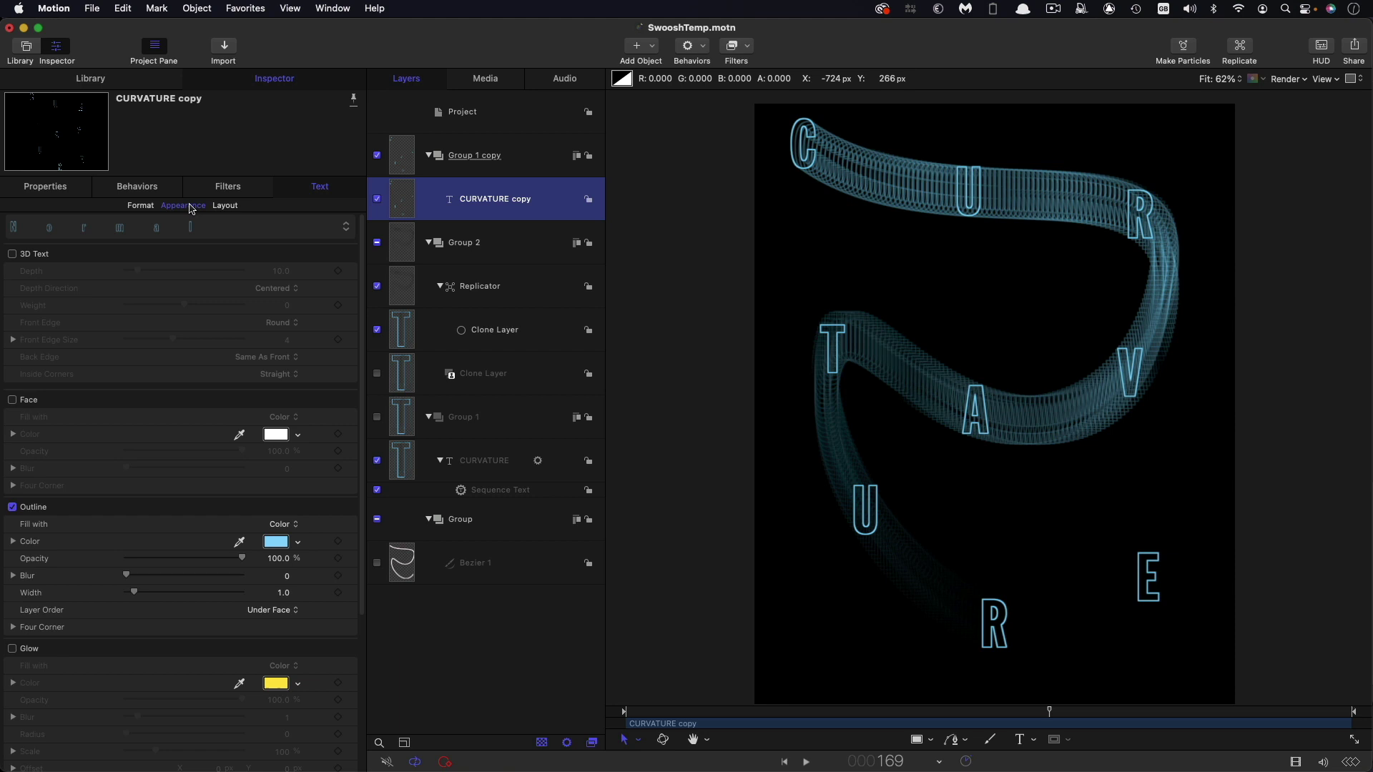
{"action": "left_click", "coordinate": [12, 400]}
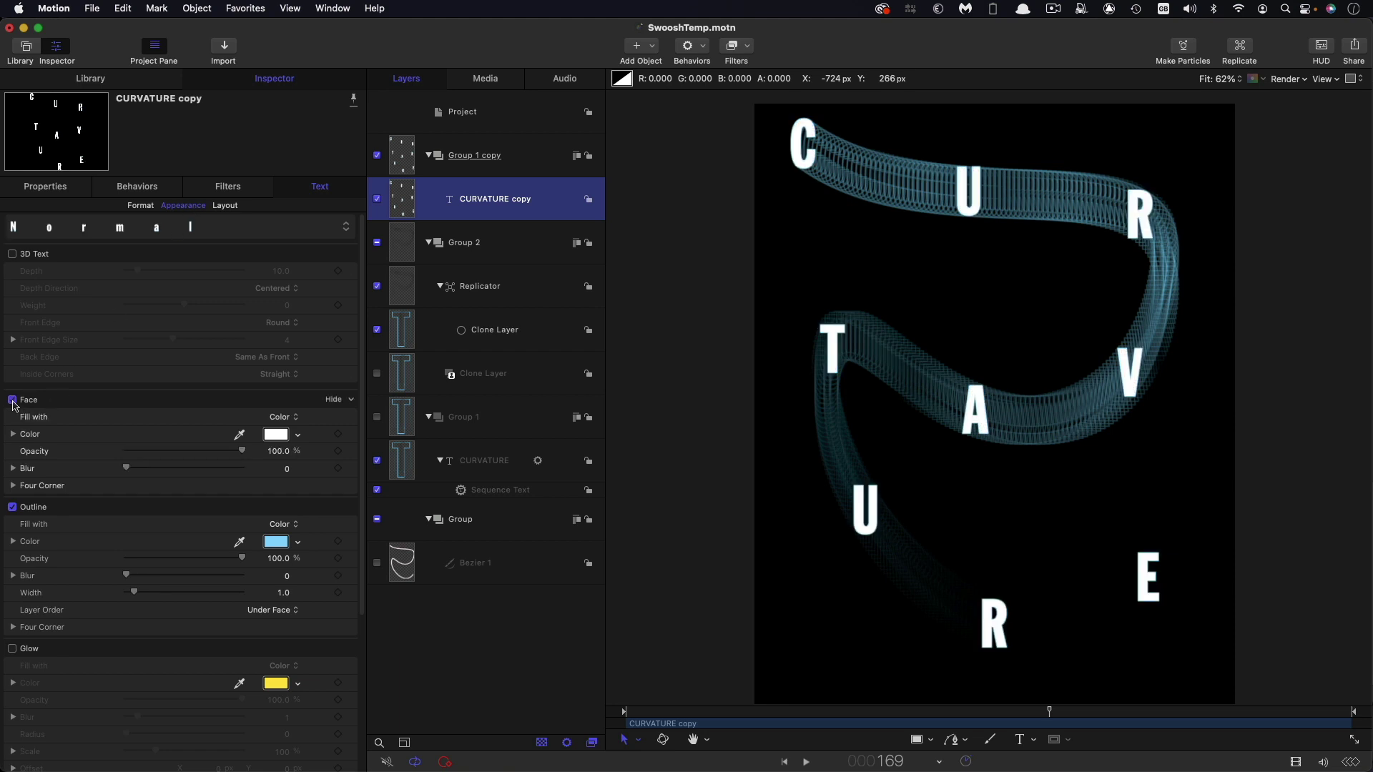
{"action": "left_click", "coordinate": [12, 507]}
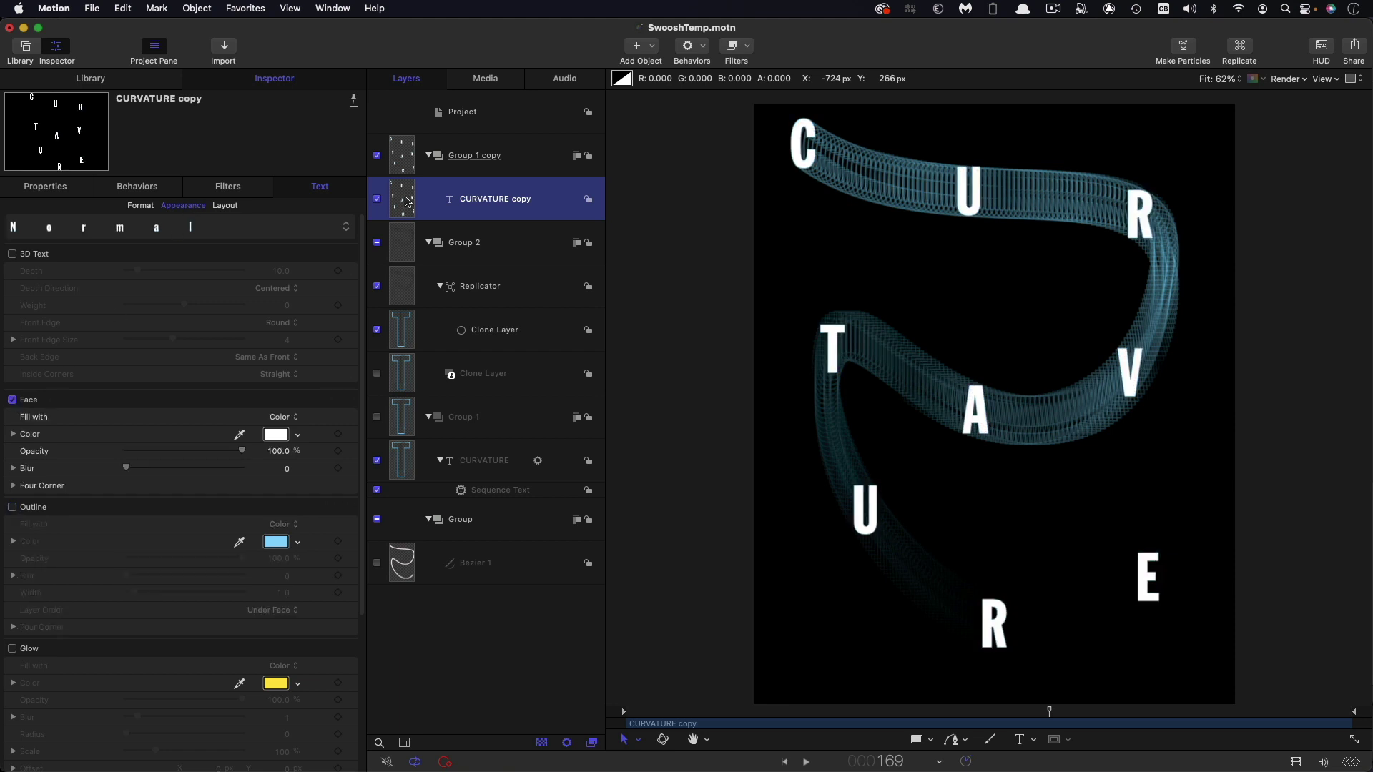
Add a Sequence Text behaviour with Opacity and face Blur as sequenced parameters
{"action": "left_click", "coordinate": [702, 45]}
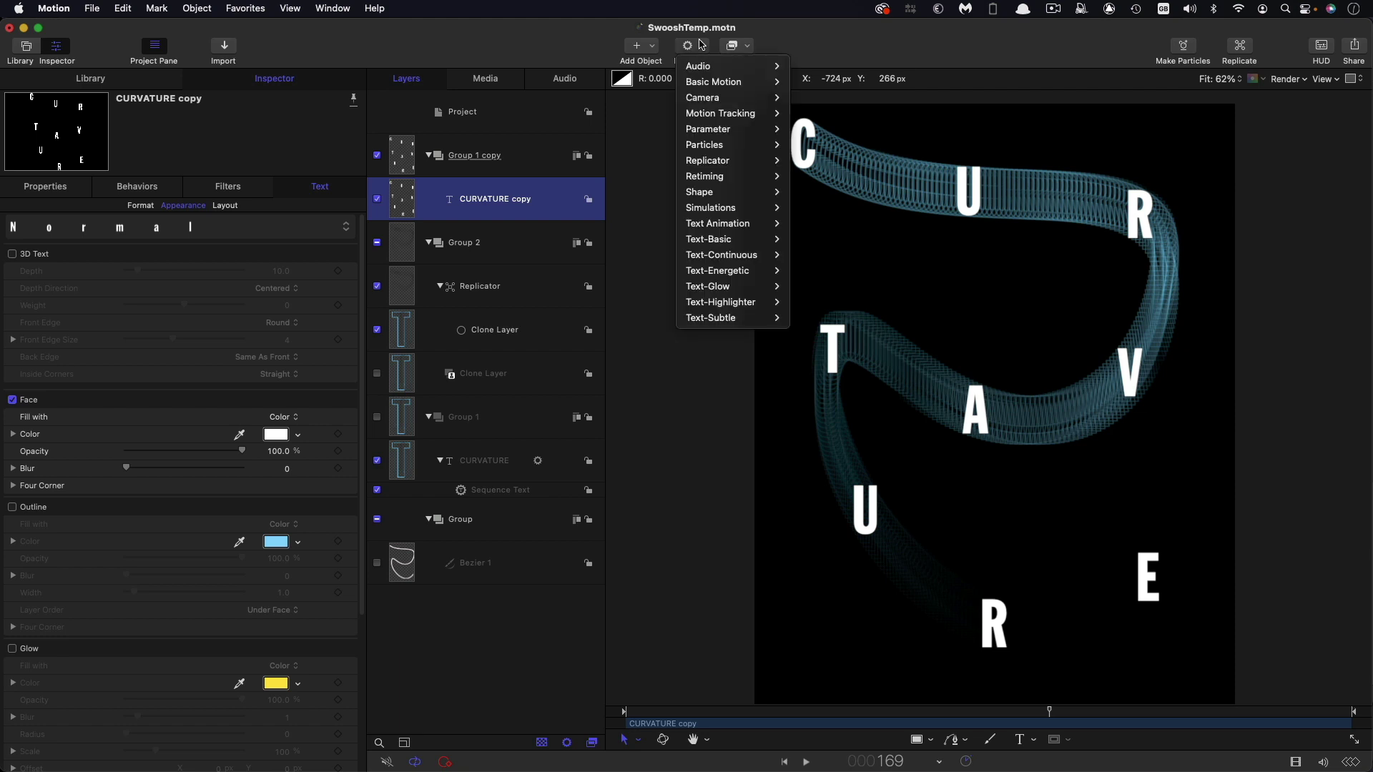
{"action": "mouse_move", "coordinate": [702, 228]}
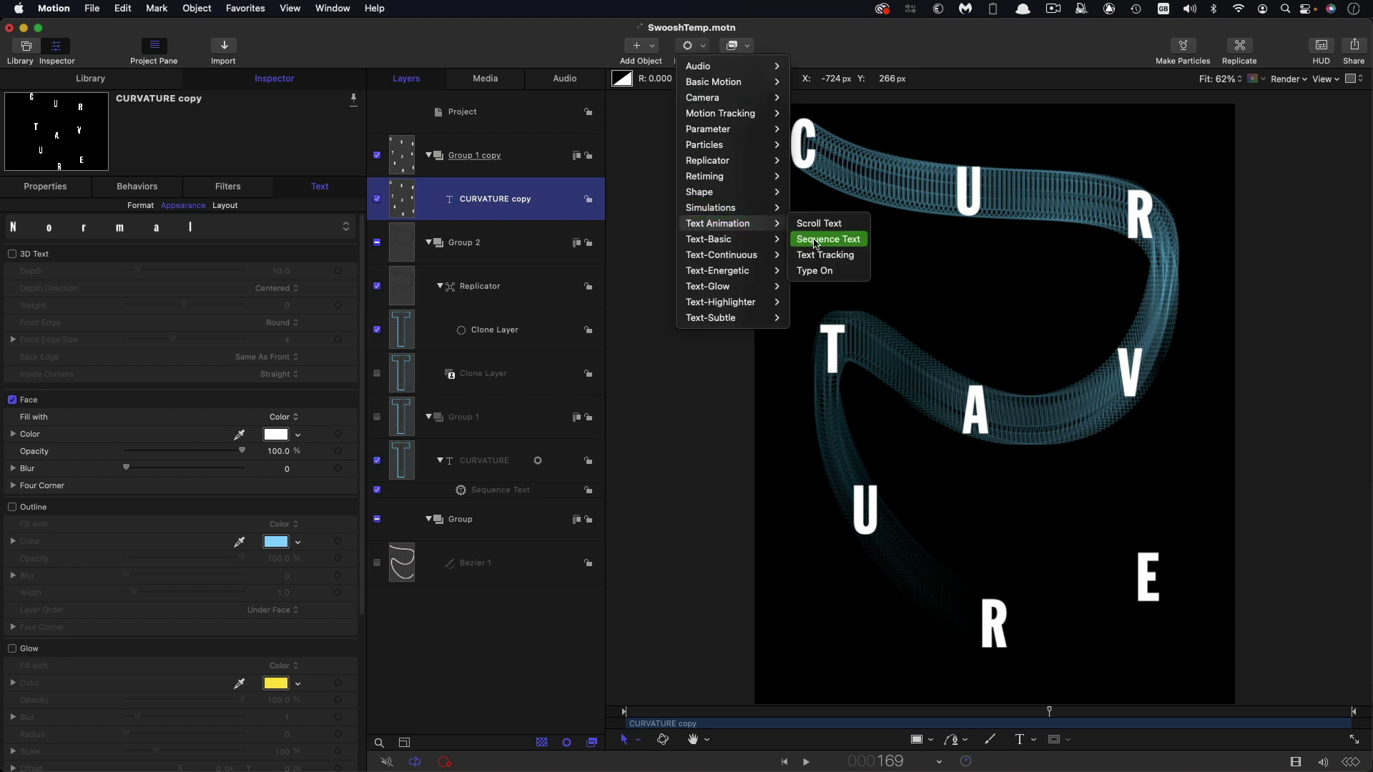
{"action": "left_click", "coordinate": [816, 240]}
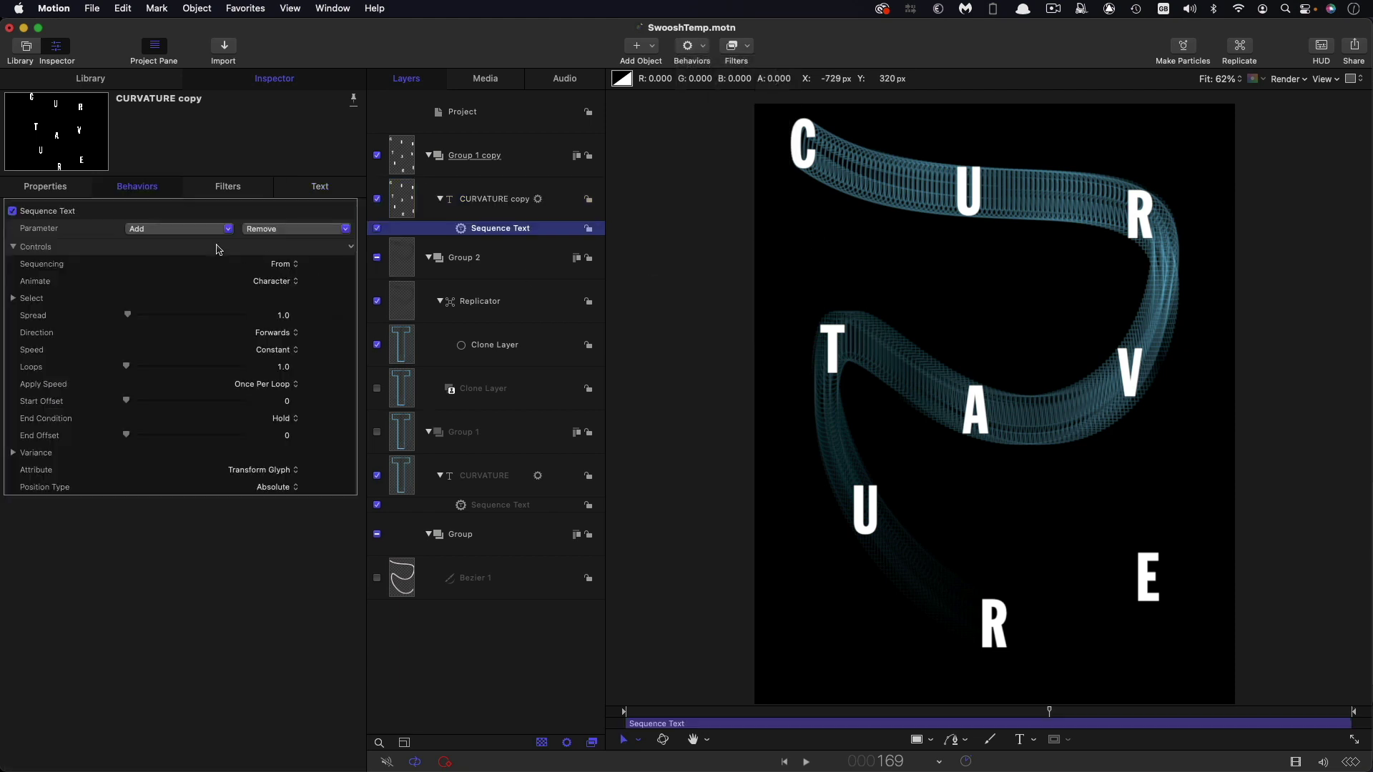
{"action": "left_click", "coordinate": [150, 231]}
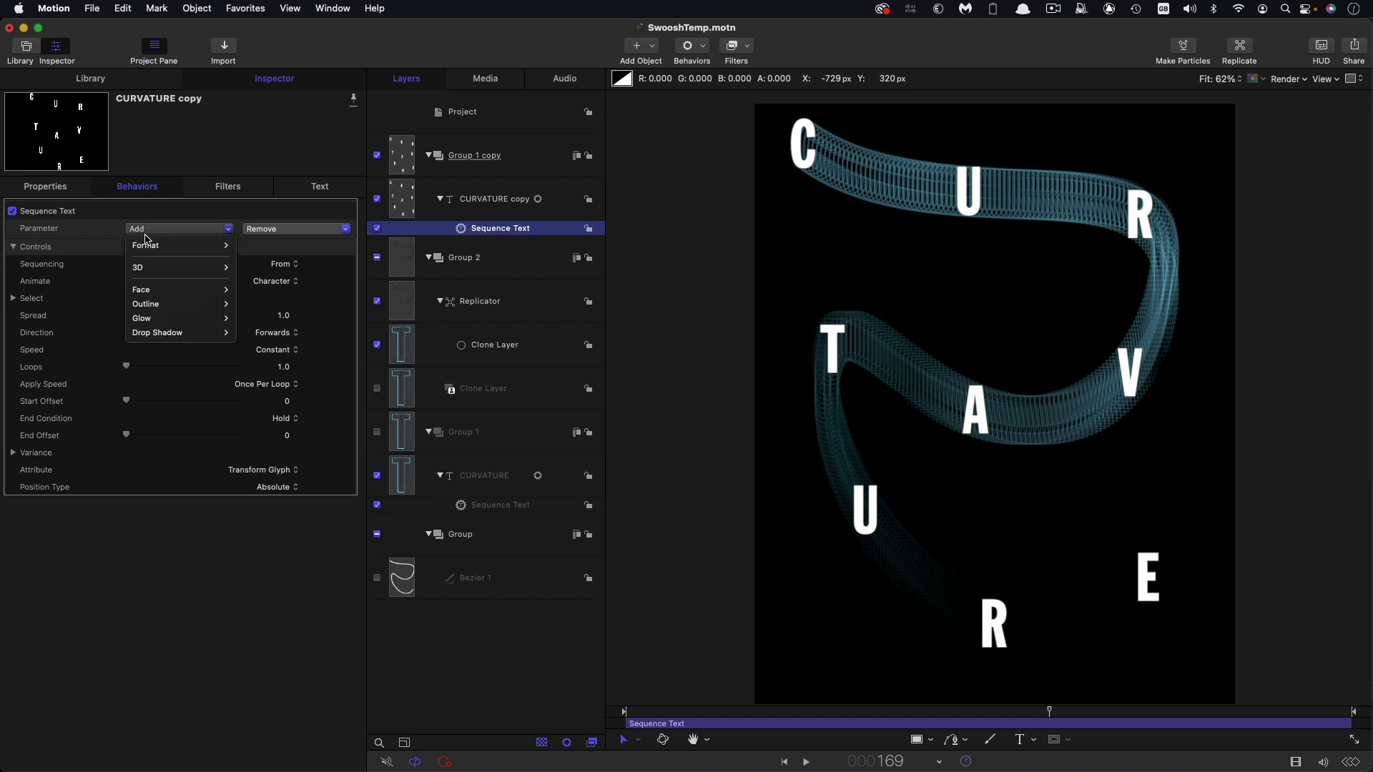
{"action": "mouse_move", "coordinate": [146, 248]}
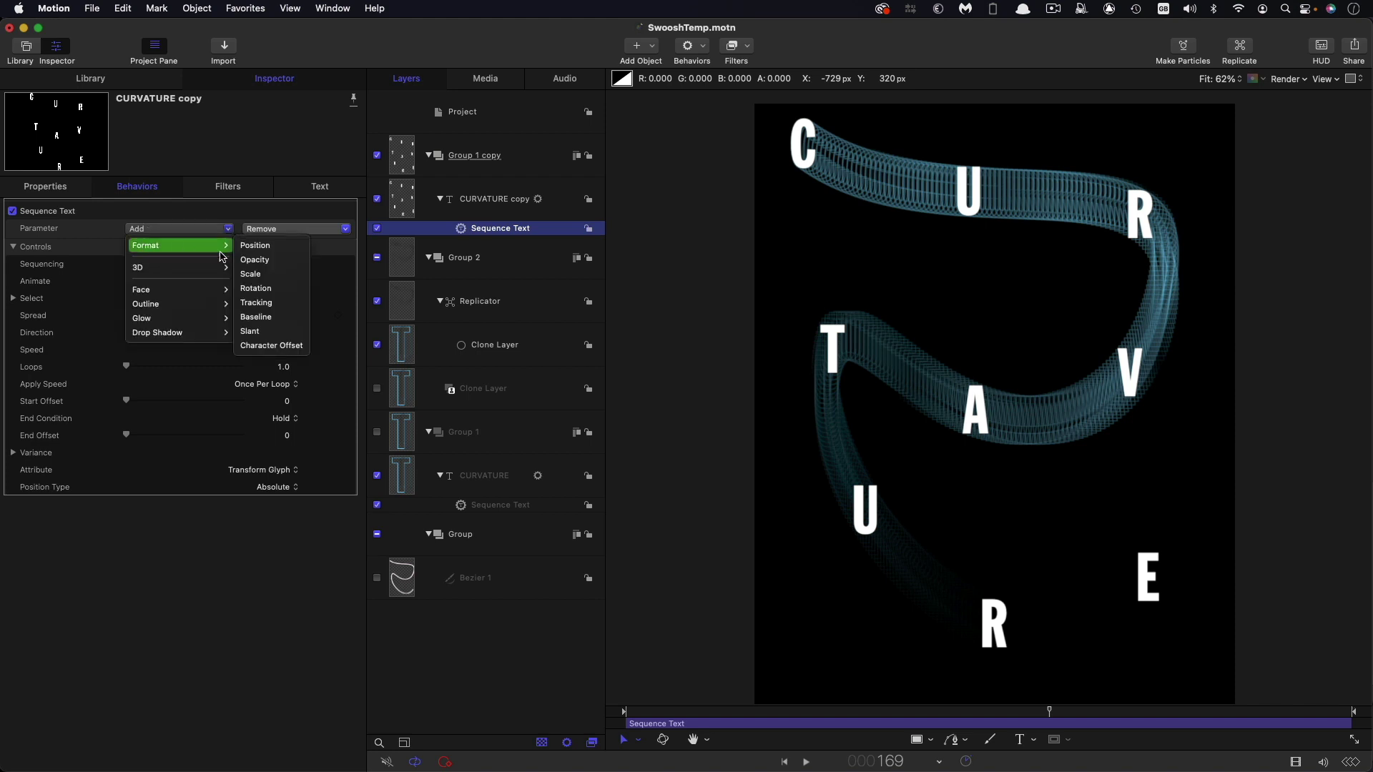
{"action": "left_click", "coordinate": [259, 260]}
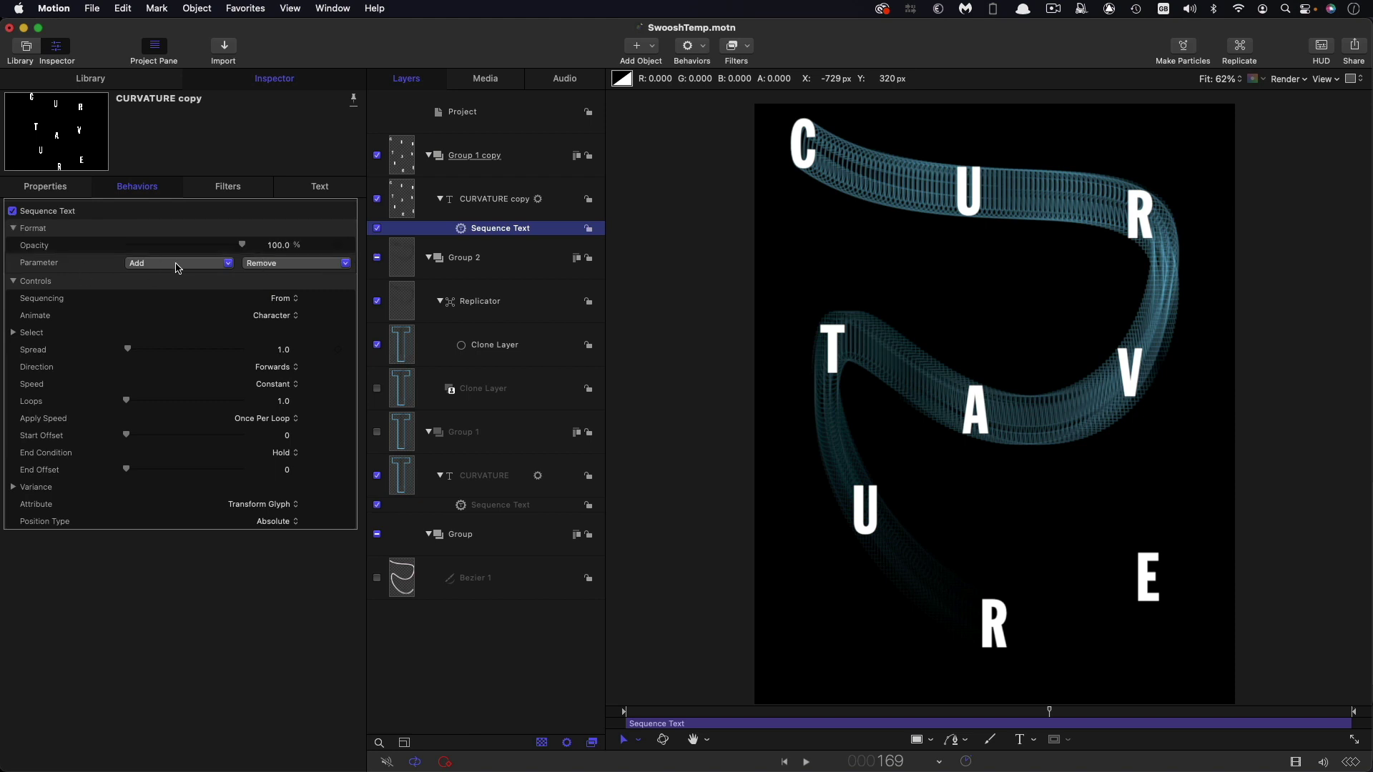
{"action": "left_click", "coordinate": [178, 266]}
{"action": "mouse_move", "coordinate": [157, 332]}
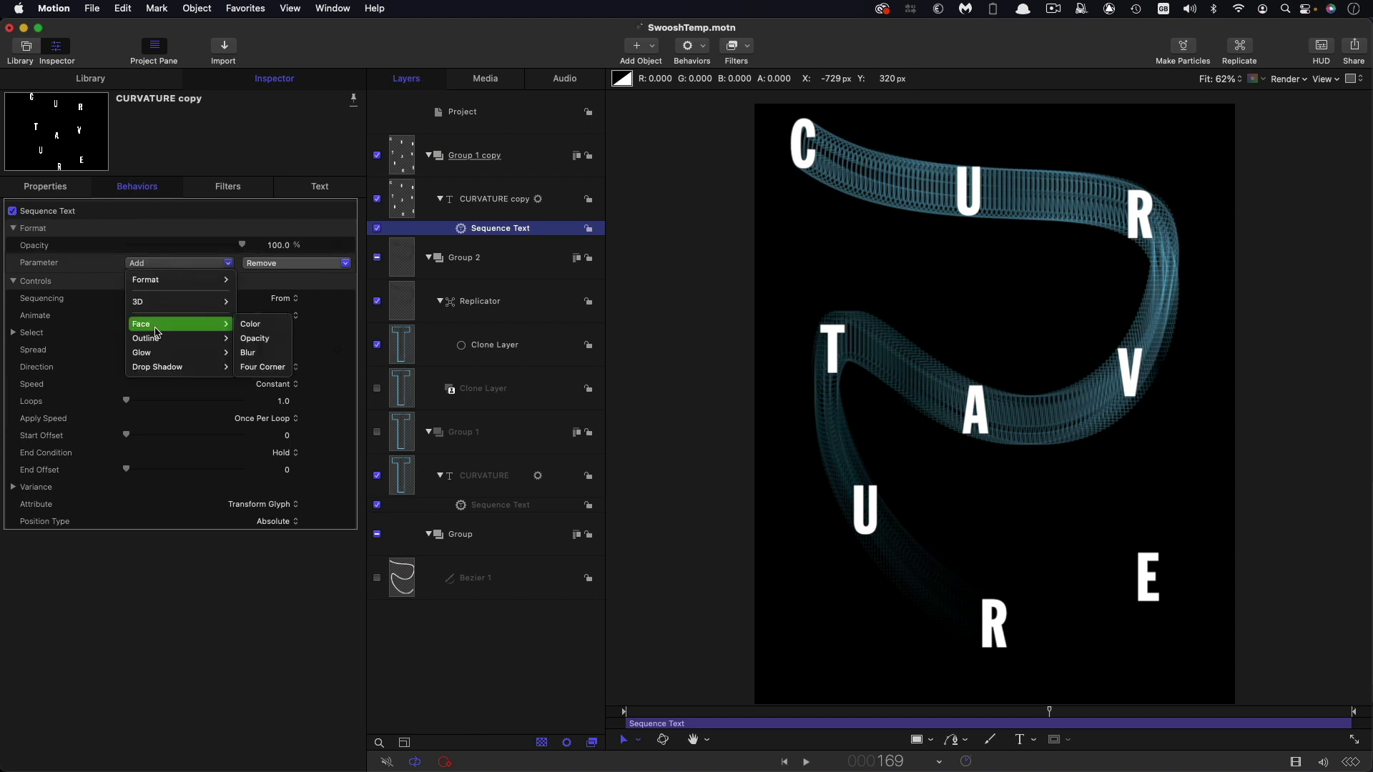
{"action": "left_click", "coordinate": [248, 353]}
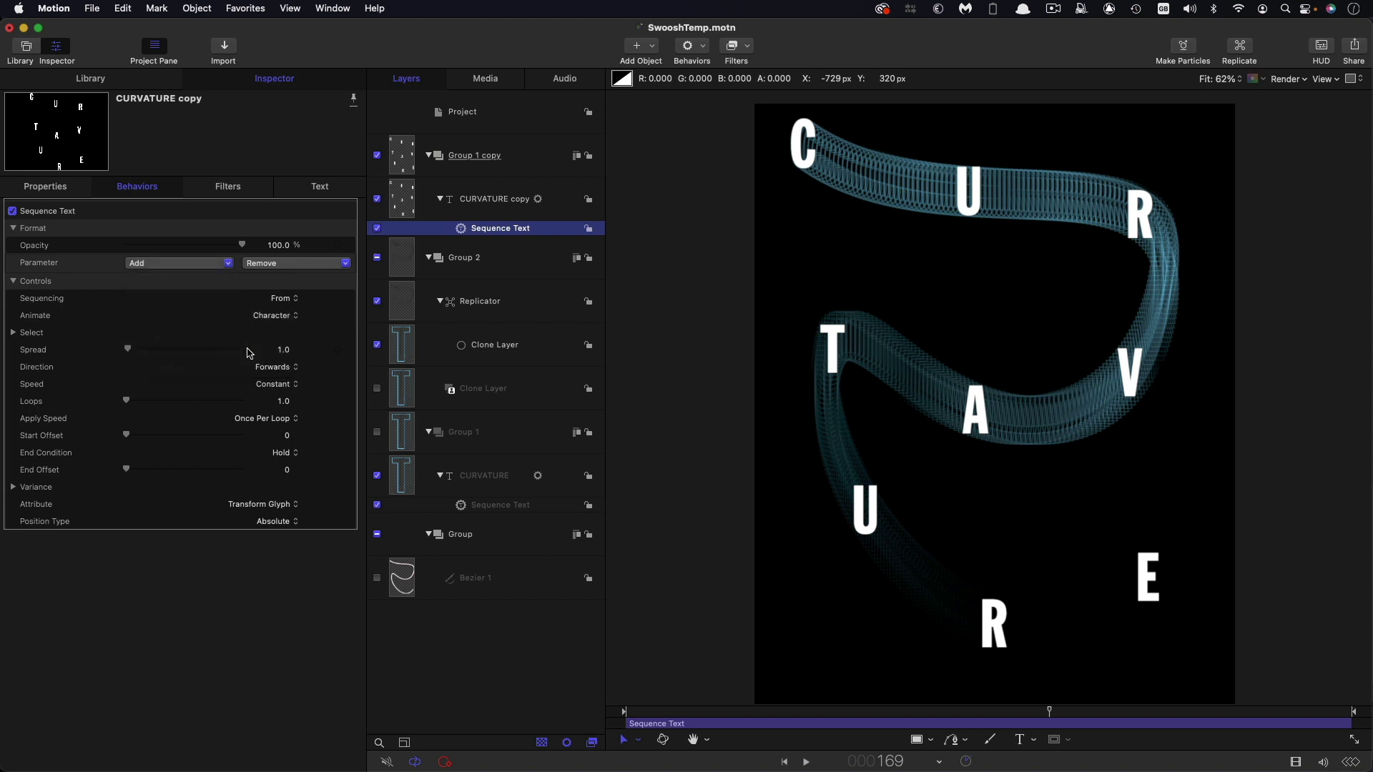
Set the sequenced Opacity to 0% and face Blur to 3
{"action": "left_click", "coordinate": [277, 245]}
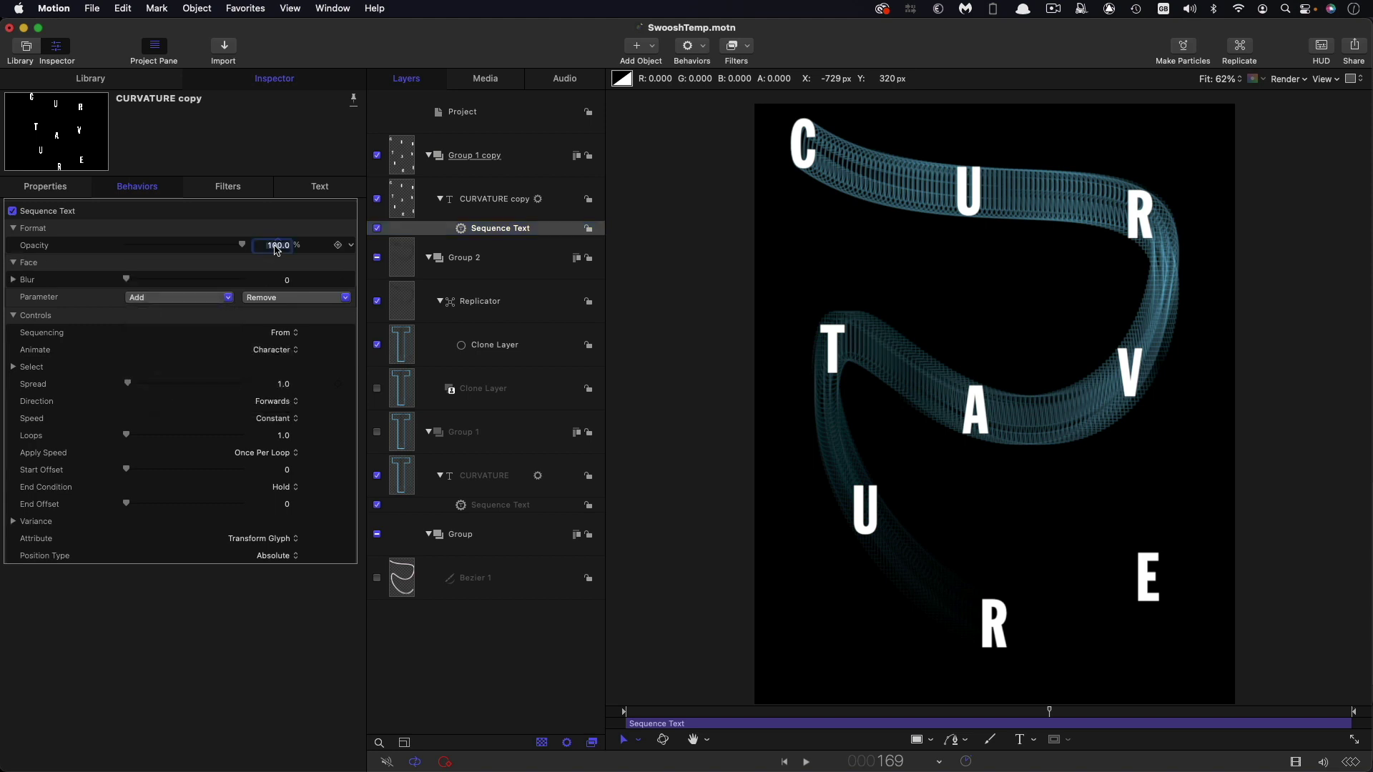
{"action": "type", "text": "0"}
{"action": "key", "text": "Return"}
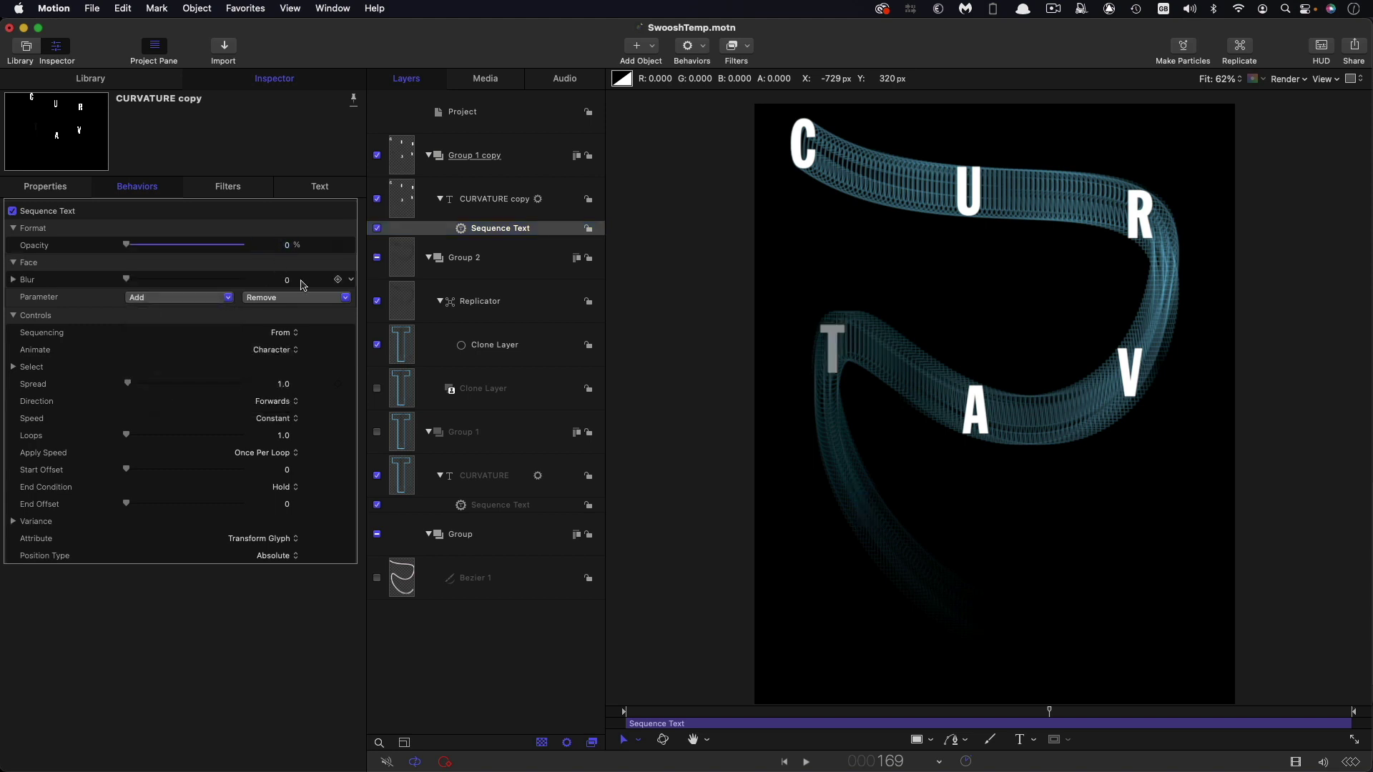
{"action": "left_click", "coordinate": [287, 280]}
{"action": "type", "text": "3"}
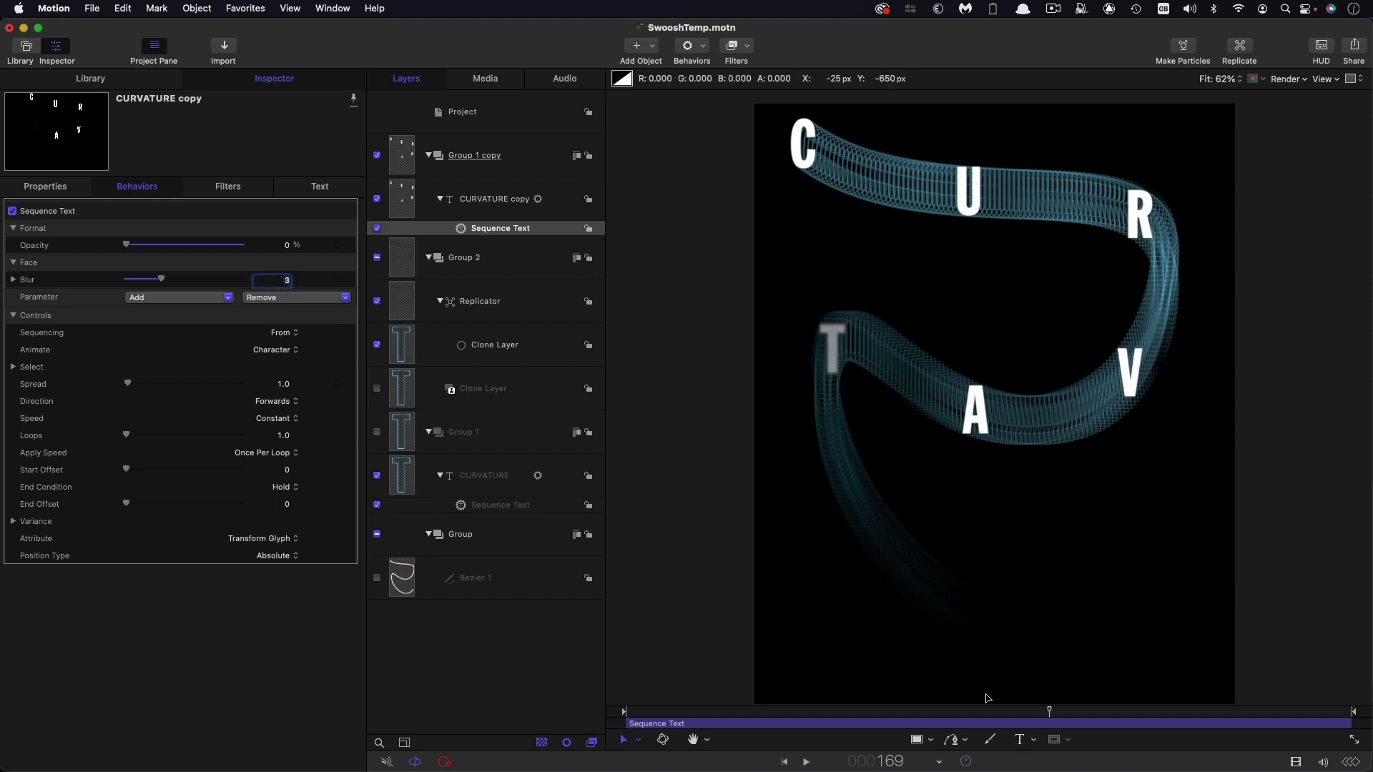
{"action": "left_click_drag", "start_coordinate": [1054, 713], "coordinate": [1085, 712]}
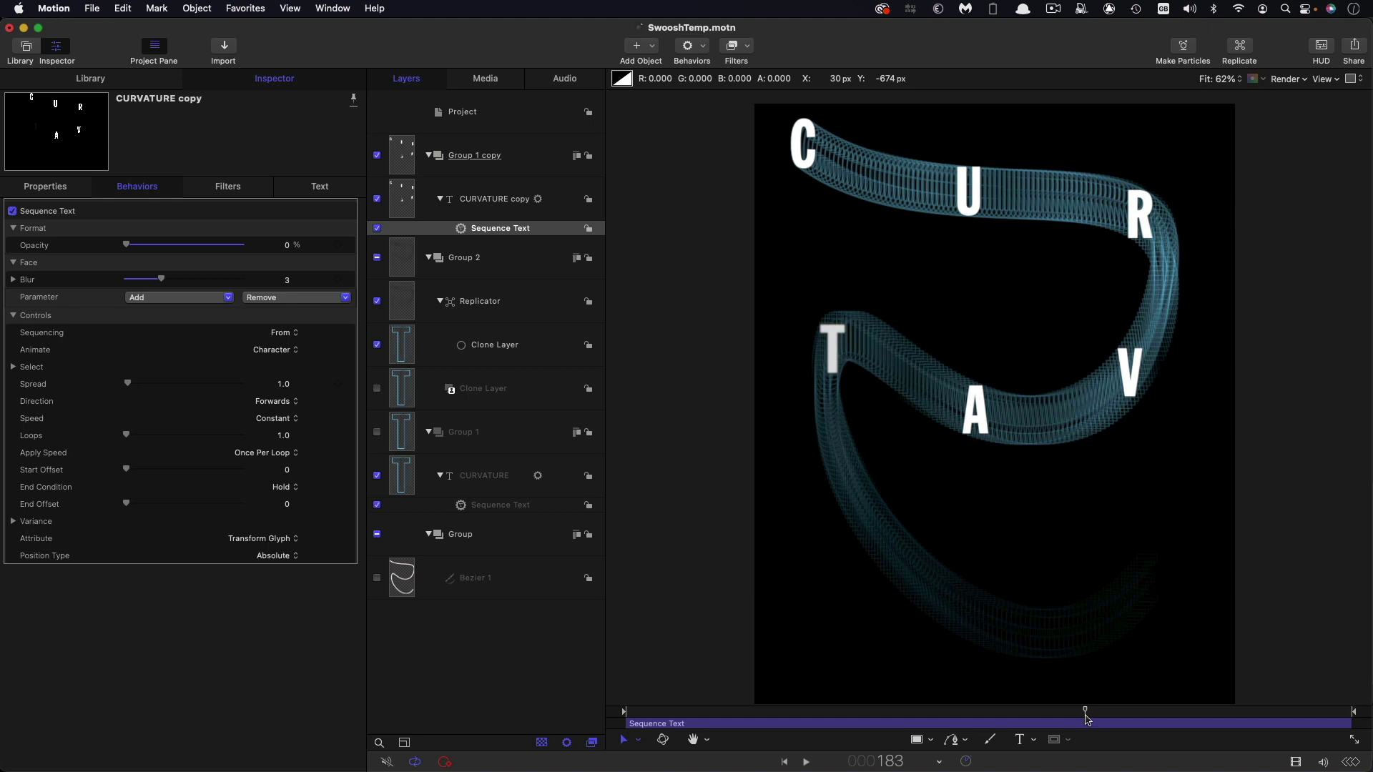
Set the Sequence Text Spread to 2 and End Offset to 50
{"action": "left_click", "coordinate": [279, 385]}
{"action": "type", "text": "2"}
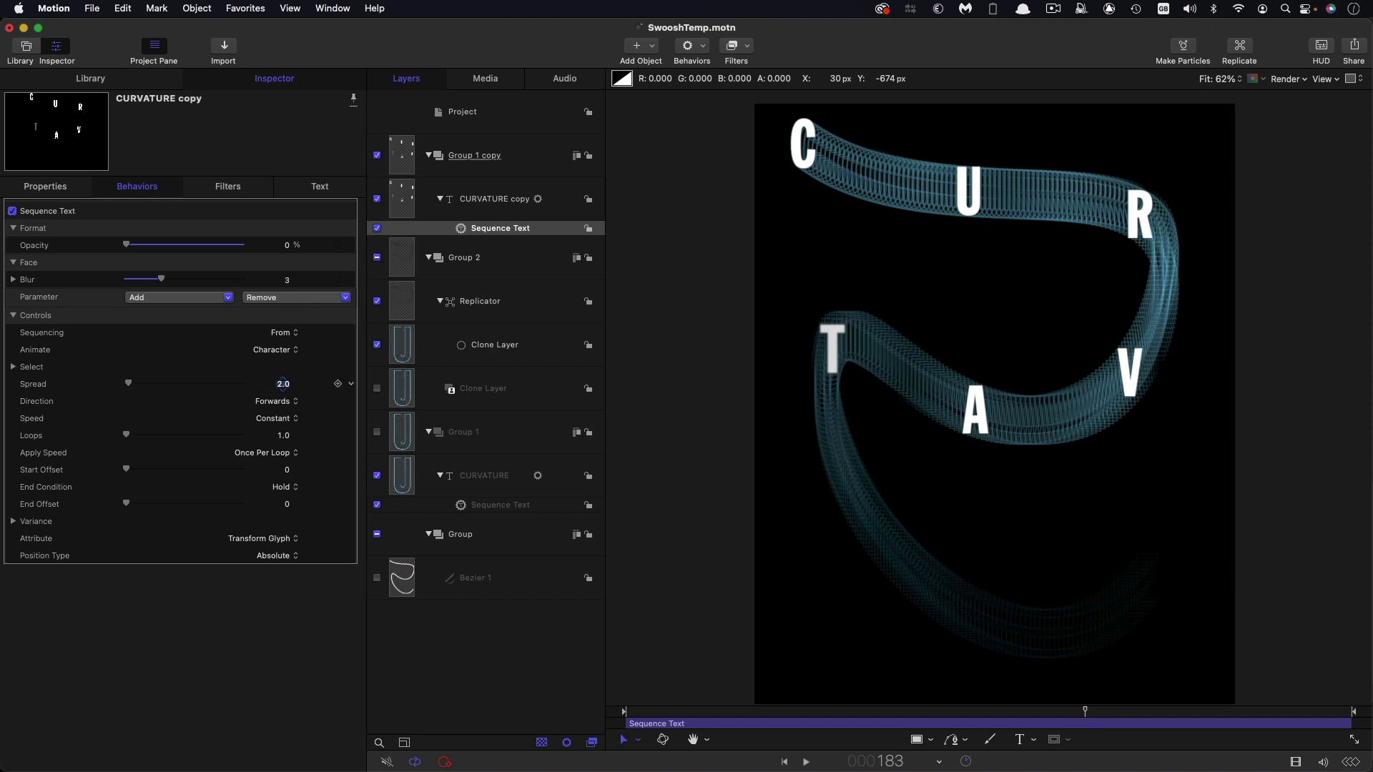
{"action": "key", "text": "Return"}
{"action": "left_click", "coordinate": [279, 504]}
{"action": "type", "text": "50"}
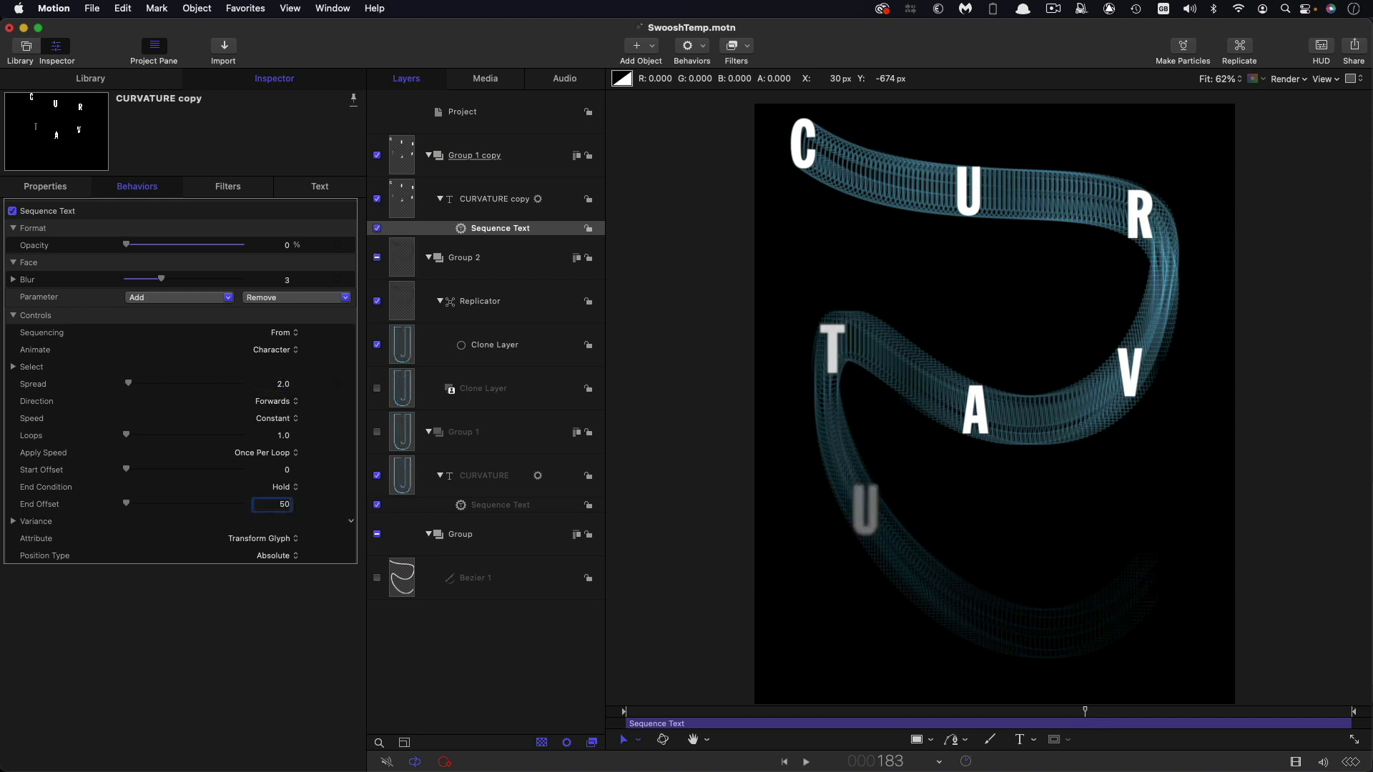
{"action": "key", "text": "Return"}
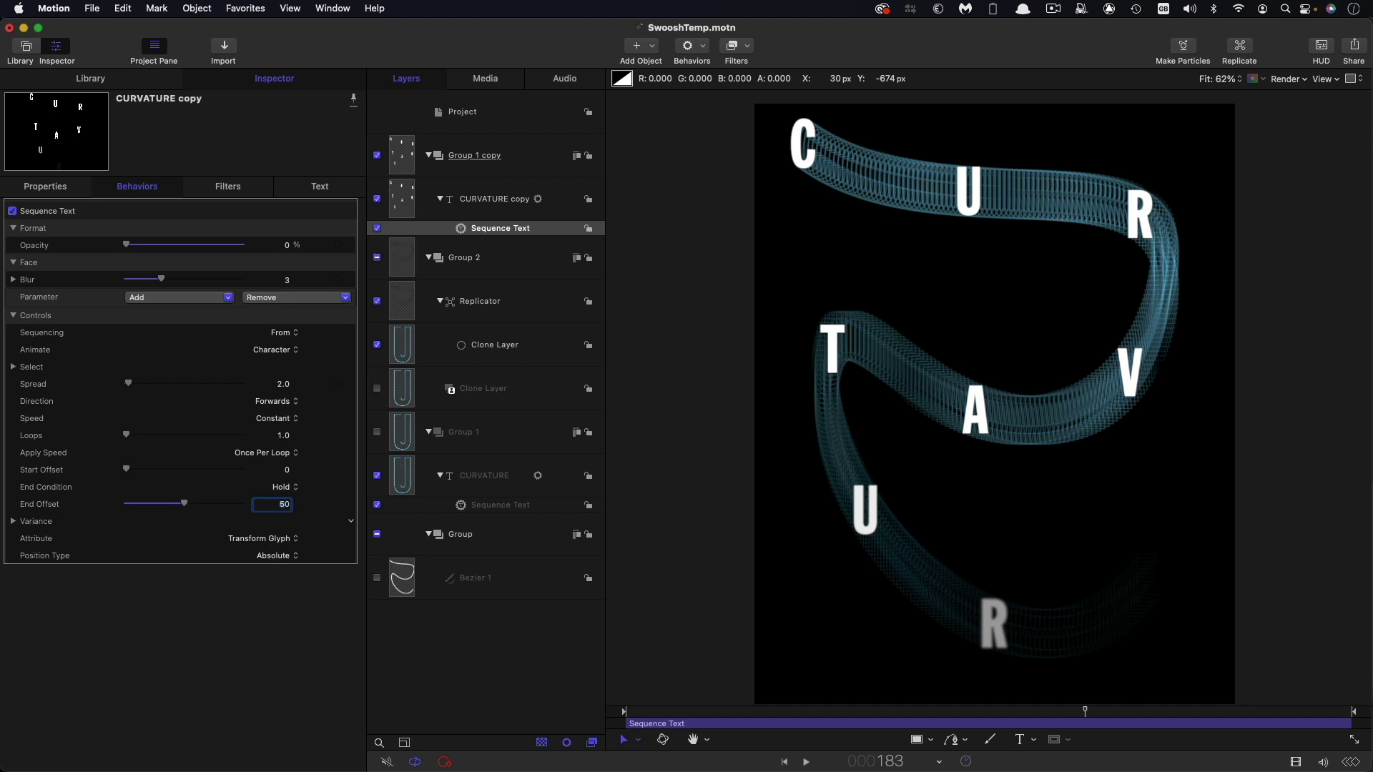
Scrub the timeline to preview the letters fading on one by one
{"action": "left_click", "coordinate": [865, 714]}
{"action": "left_click_drag", "start_coordinate": [893, 718], "coordinate": [1055, 715]}
{"action": "left_click_drag", "start_coordinate": [1151, 717], "coordinate": [1263, 712]}
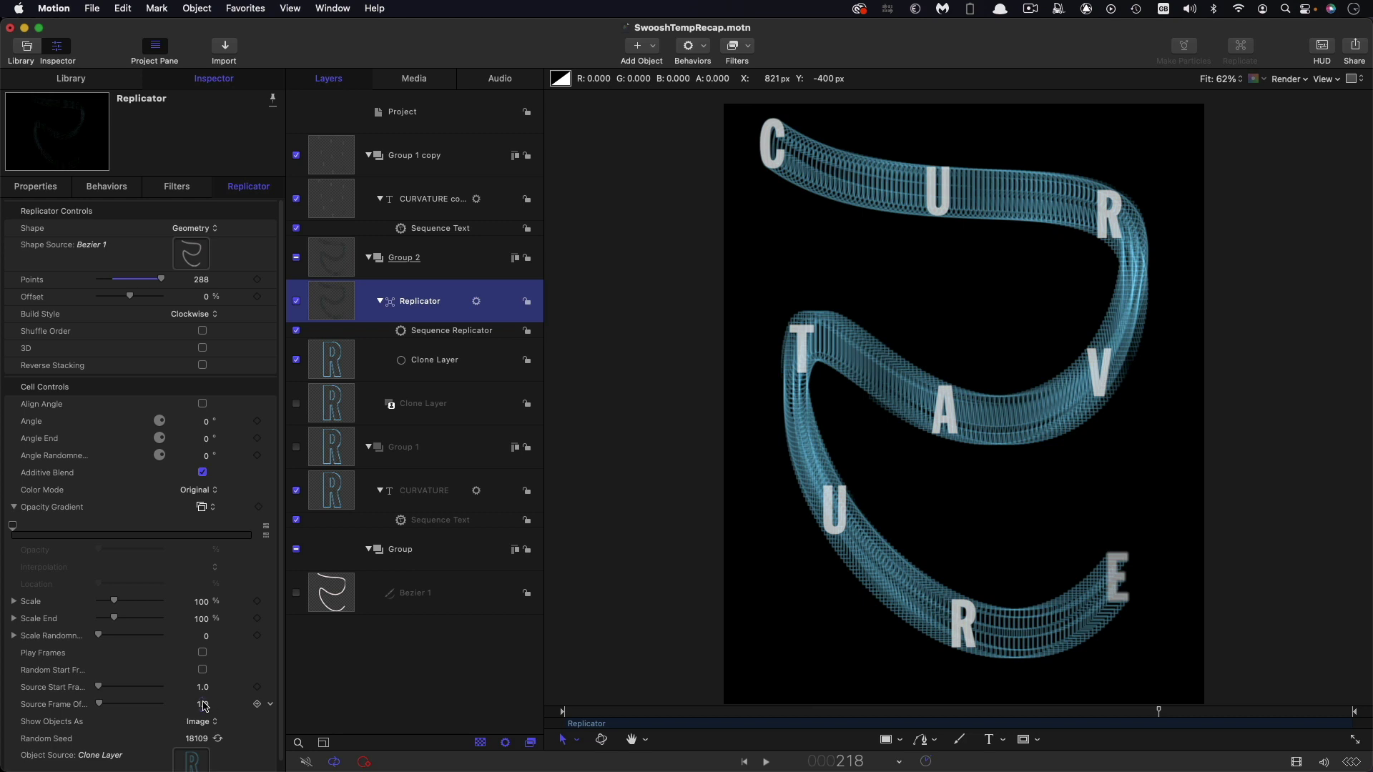
Raise the replicator to 576 points with a source frame offset of 0.5
{"action": "left_click", "coordinate": [201, 279]}
{"action": "type", "text": "576"}
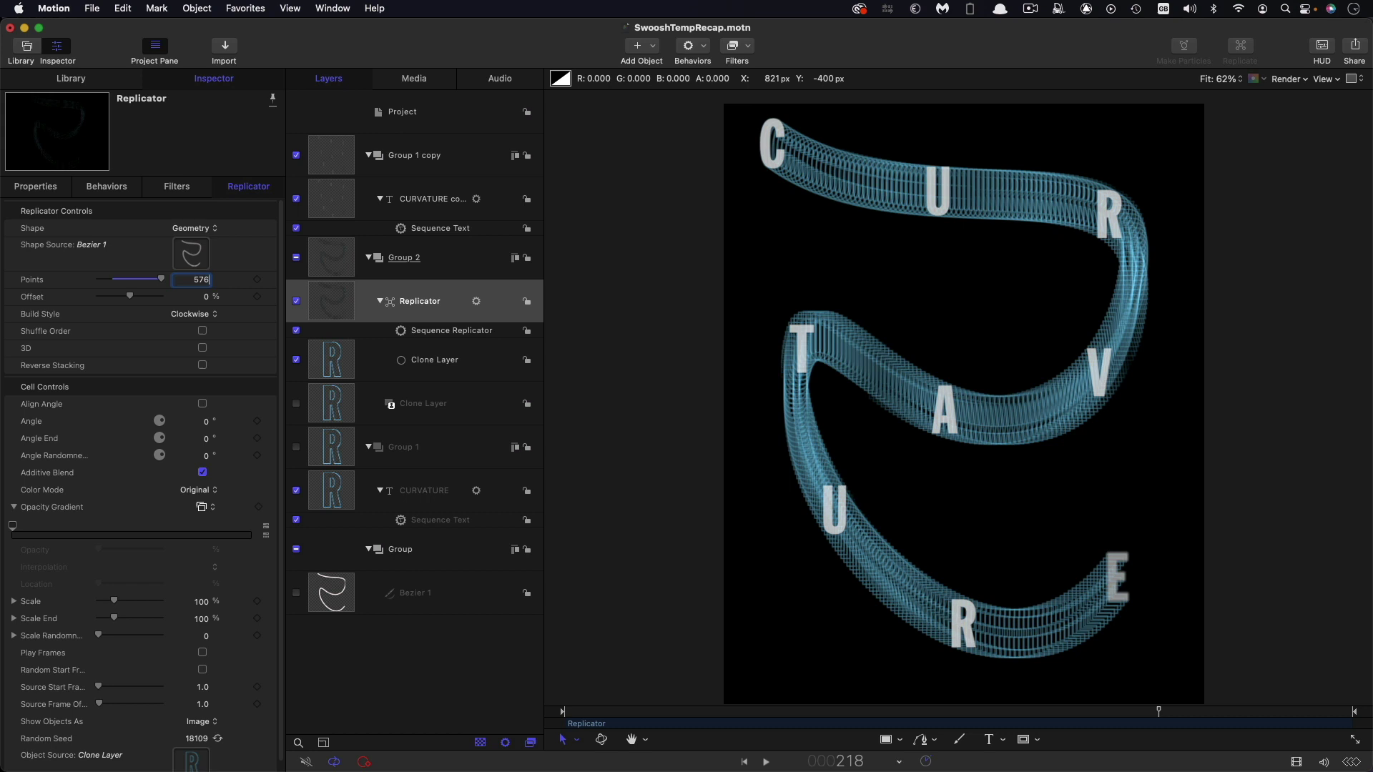
{"action": "key", "text": "Return"}
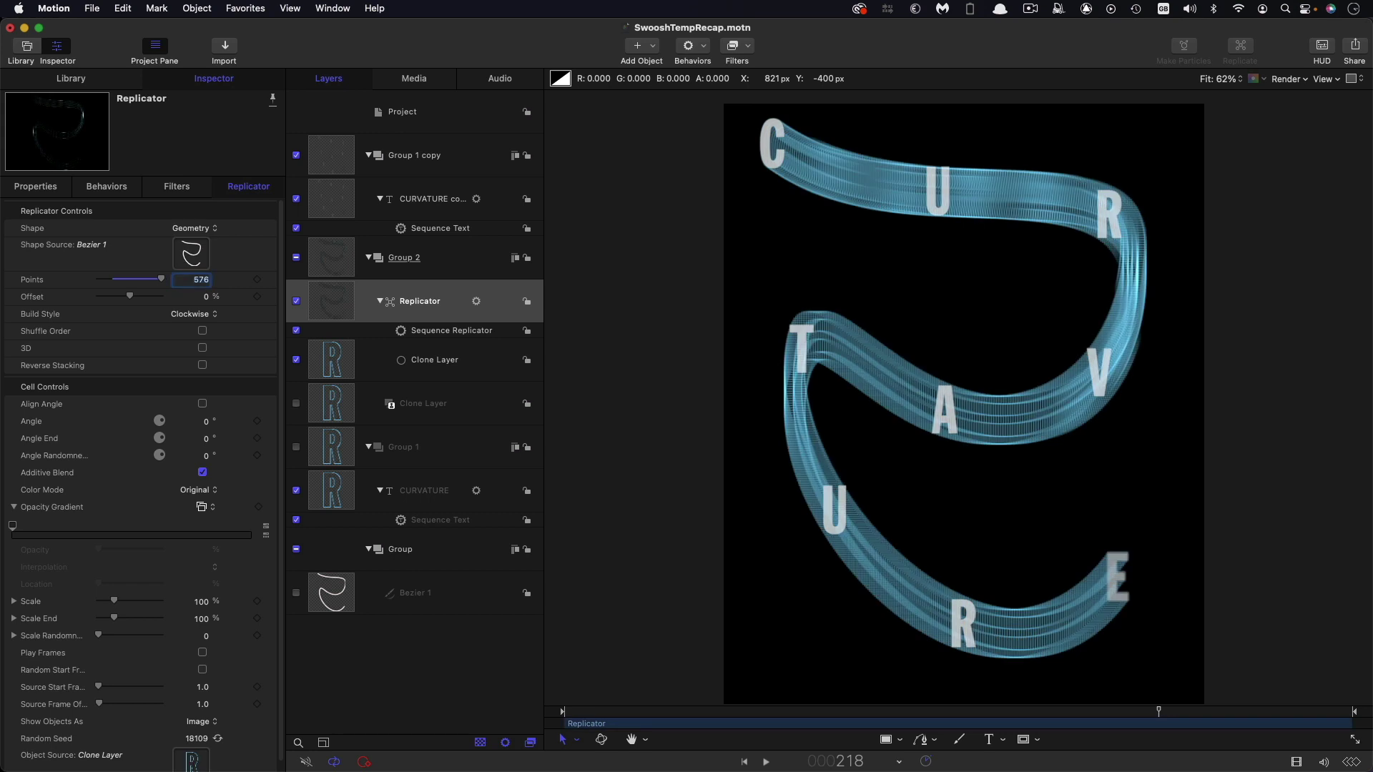
{"action": "left_click", "coordinate": [203, 705]}
{"action": "key", "text": "BackSpace"}
{"action": "key", "text": "Return"}
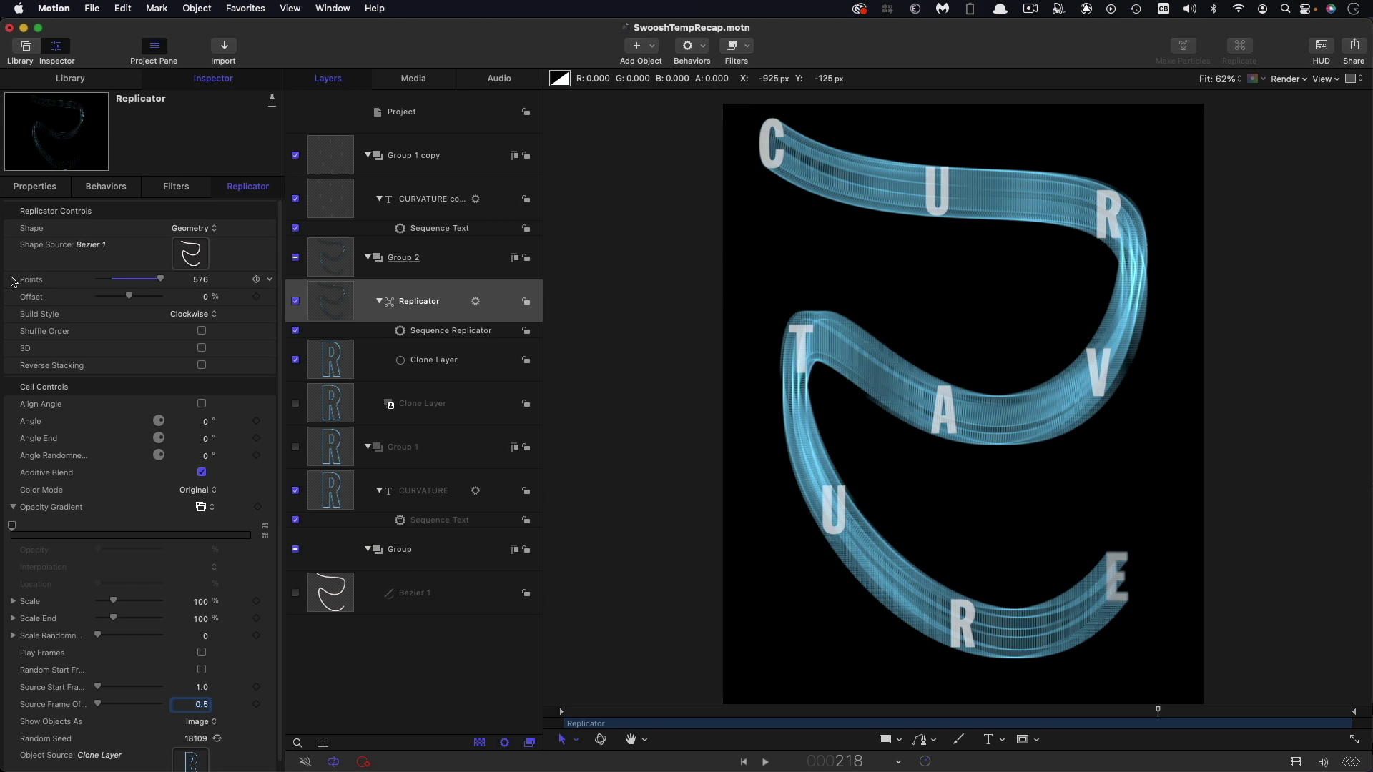
Increase the replicator to 1152 points and lower the source frame offset to 0.25
{"action": "left_click", "coordinate": [201, 280]}
{"action": "type", "text": "1152"}
{"action": "key", "text": "Return"}
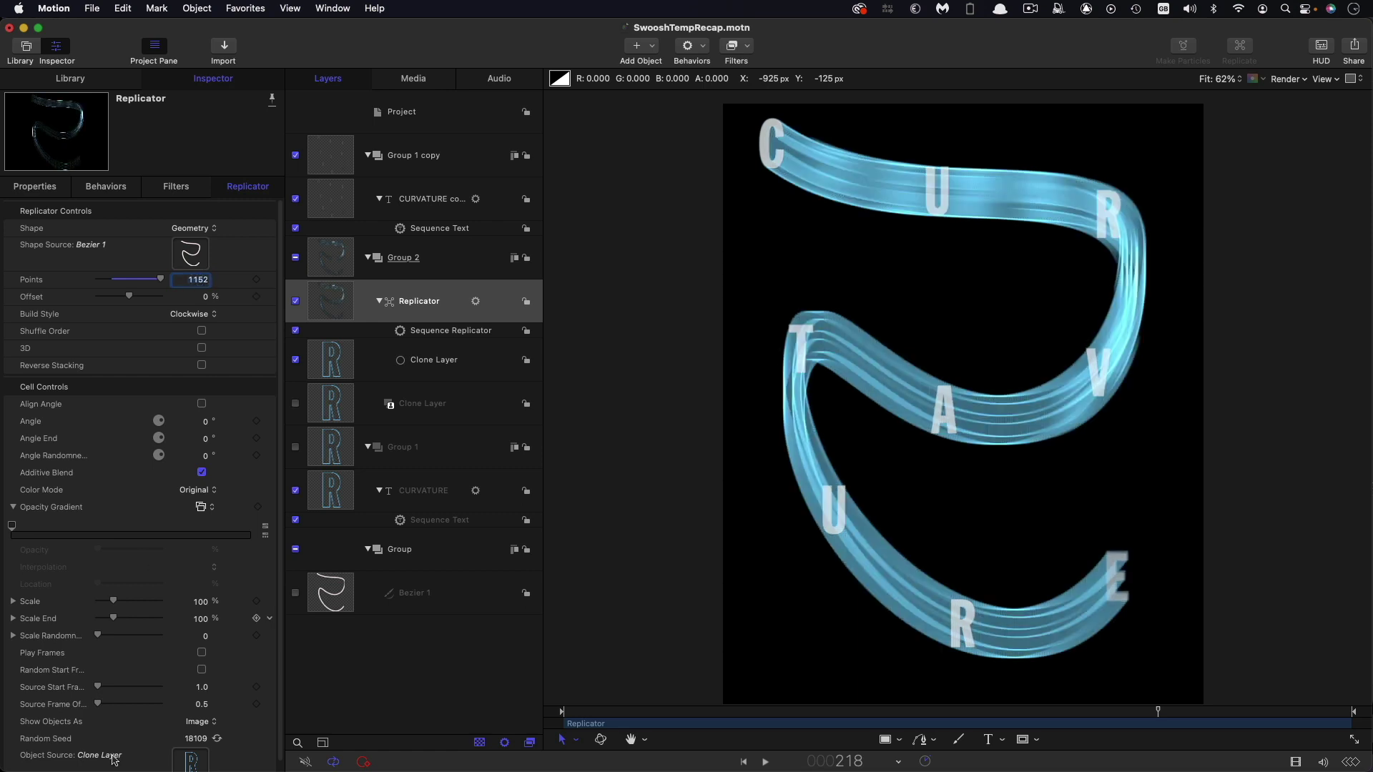
{"action": "left_click", "coordinate": [207, 711]}
{"action": "left_click", "coordinate": [188, 707]}
{"action": "key", "text": "BackSpace"}
{"action": "key", "text": "Return"}
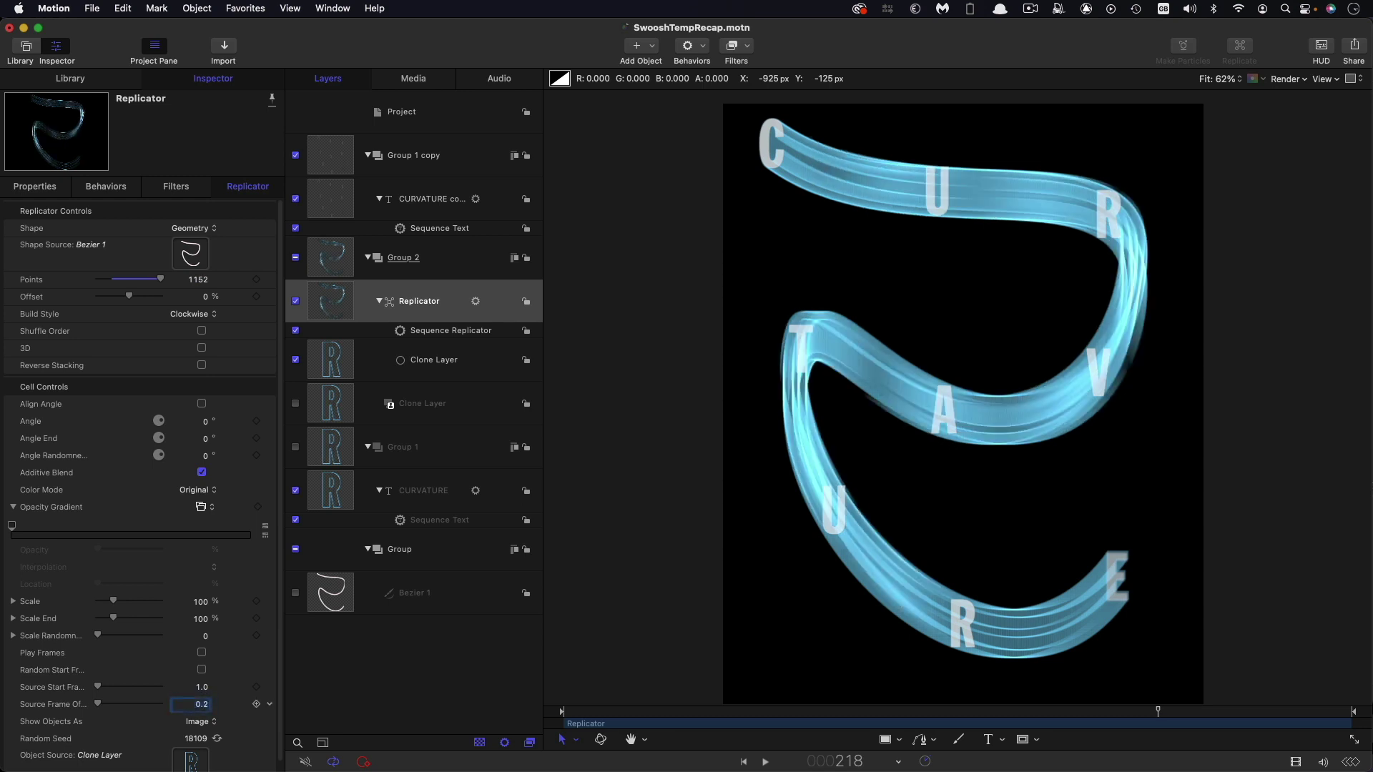